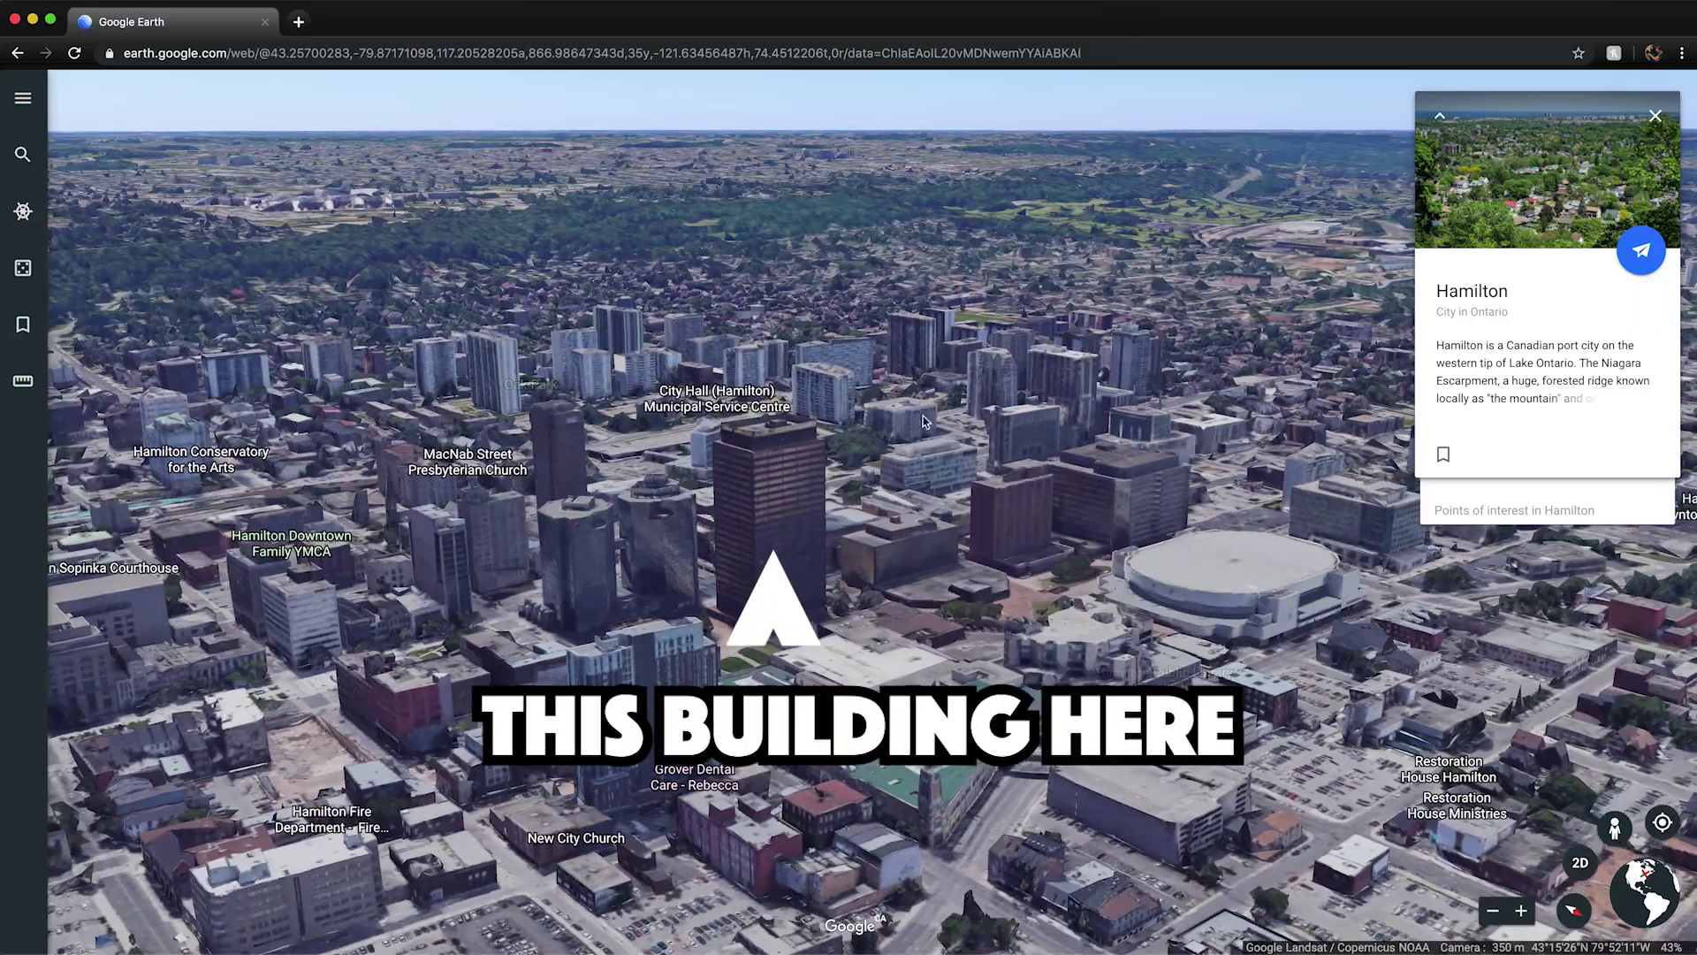
mouse_move(926, 423)
mouse_down()
mouse_move(1061, 442)
mouse_move(1030, 446)
mouse_move(1048, 382)
mouse_move(942, 442)
mouse_move(950, 419)
mouse_up()
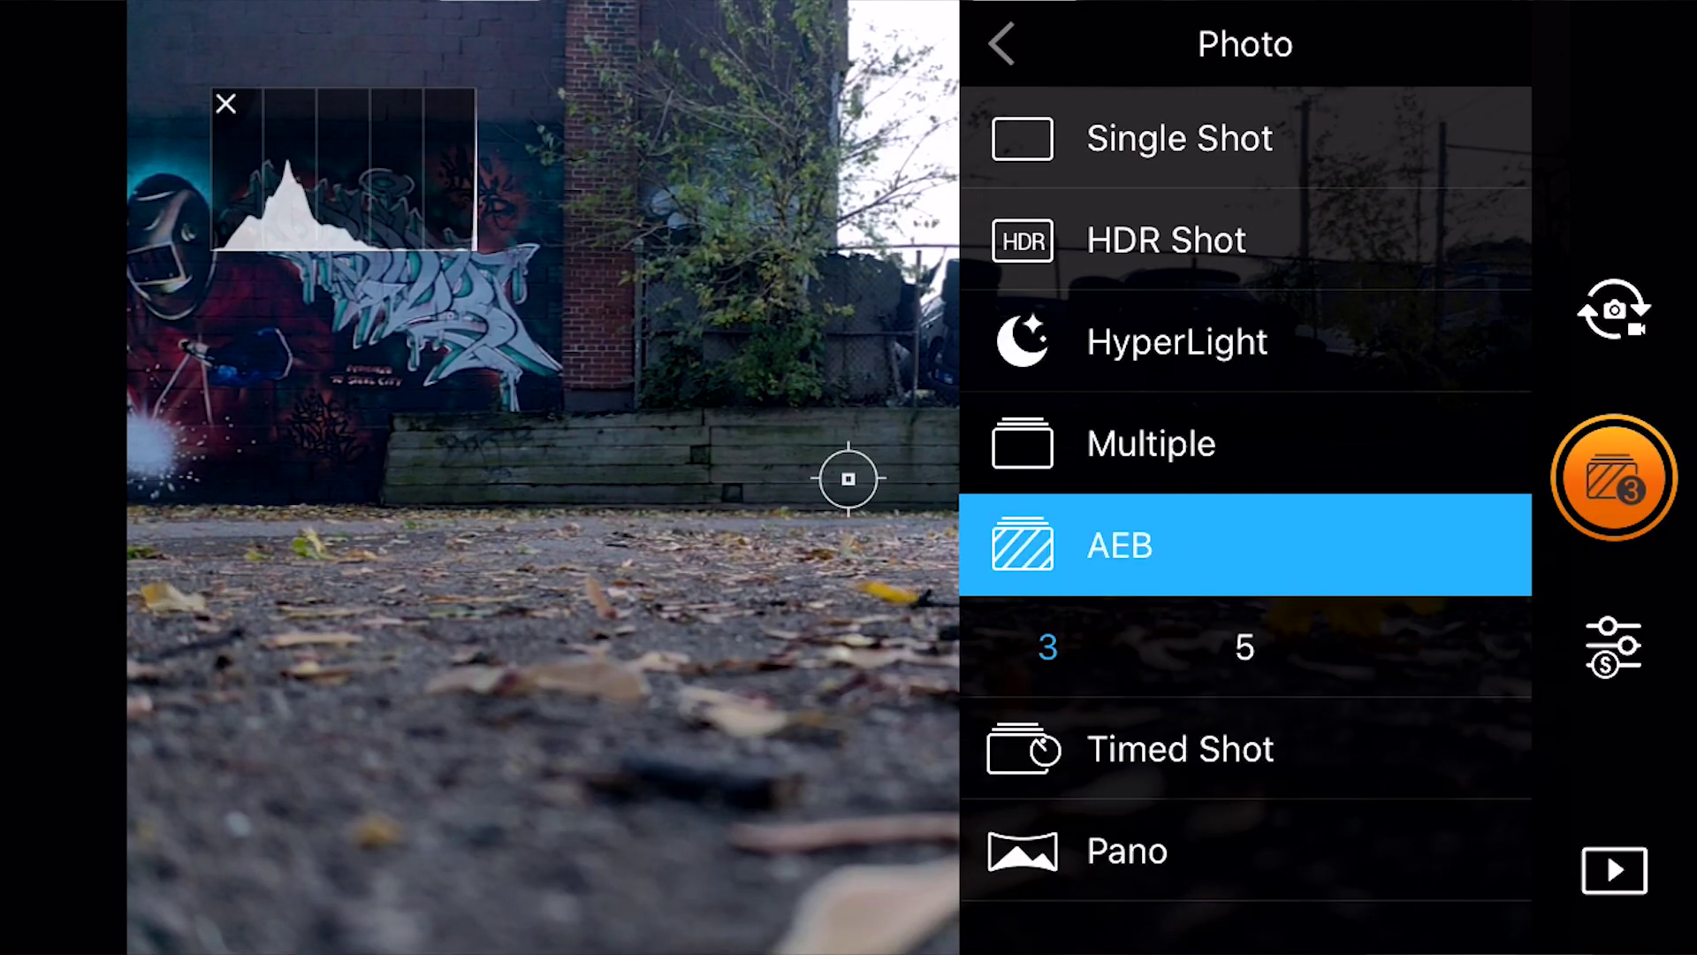
- Switch the drone camera's photo mode to Timed Shot and look through its interval options
click(1181, 751)
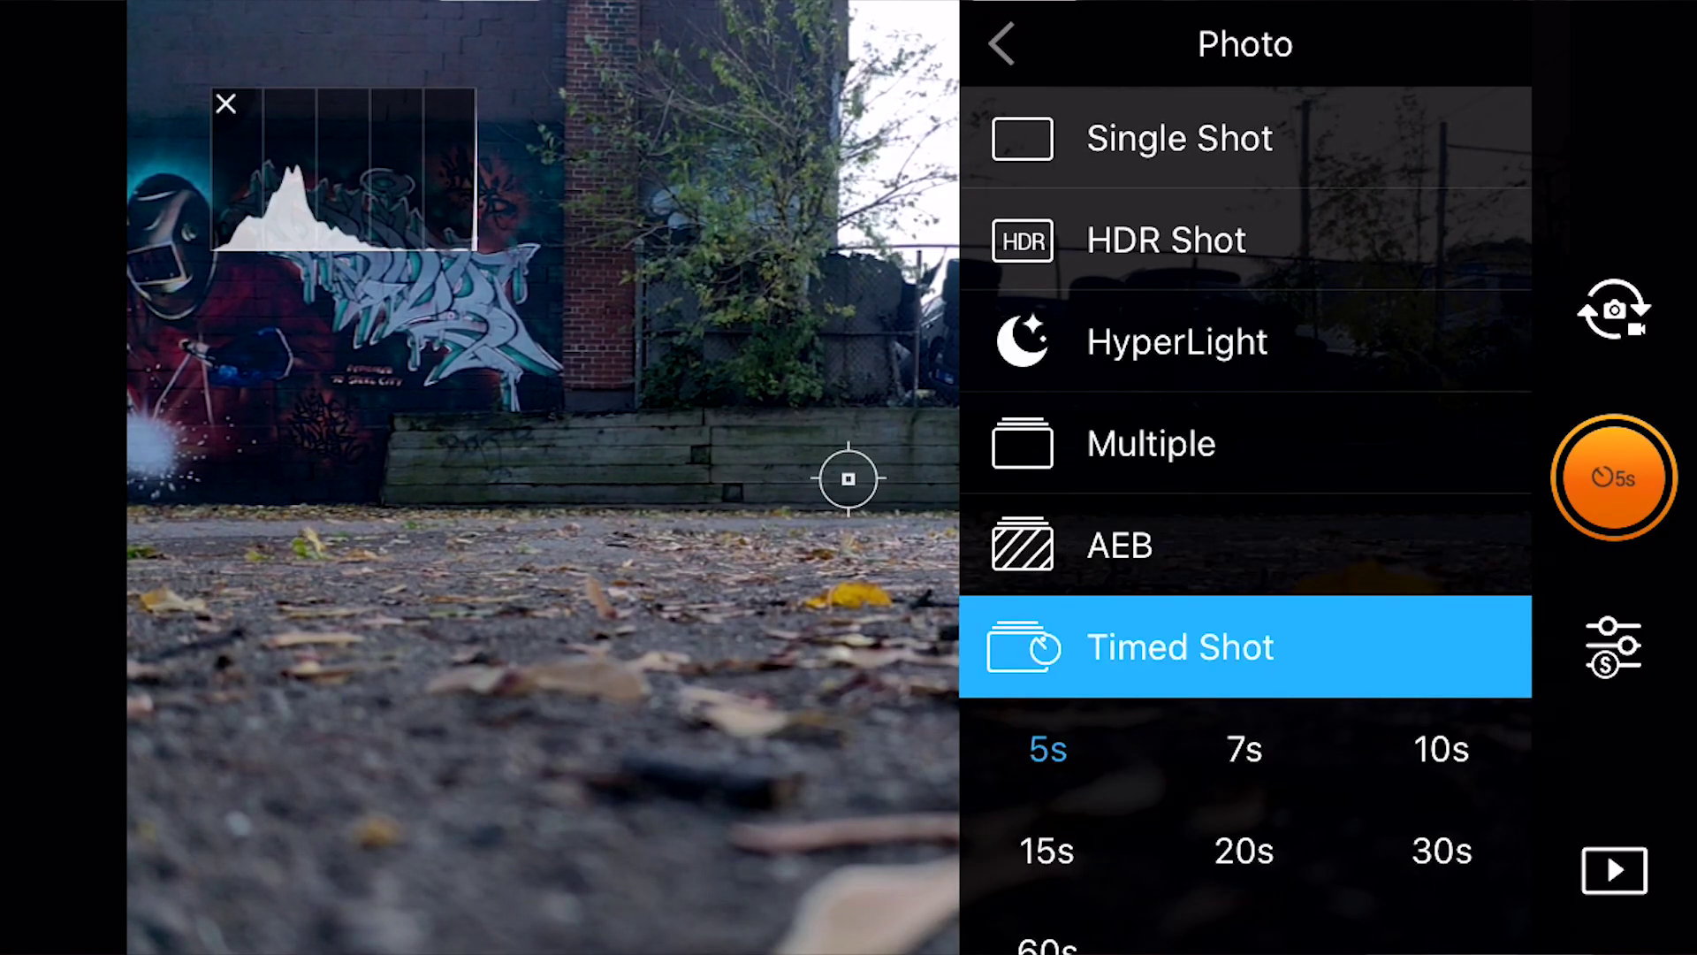
scroll(1246, 566, down, 2)
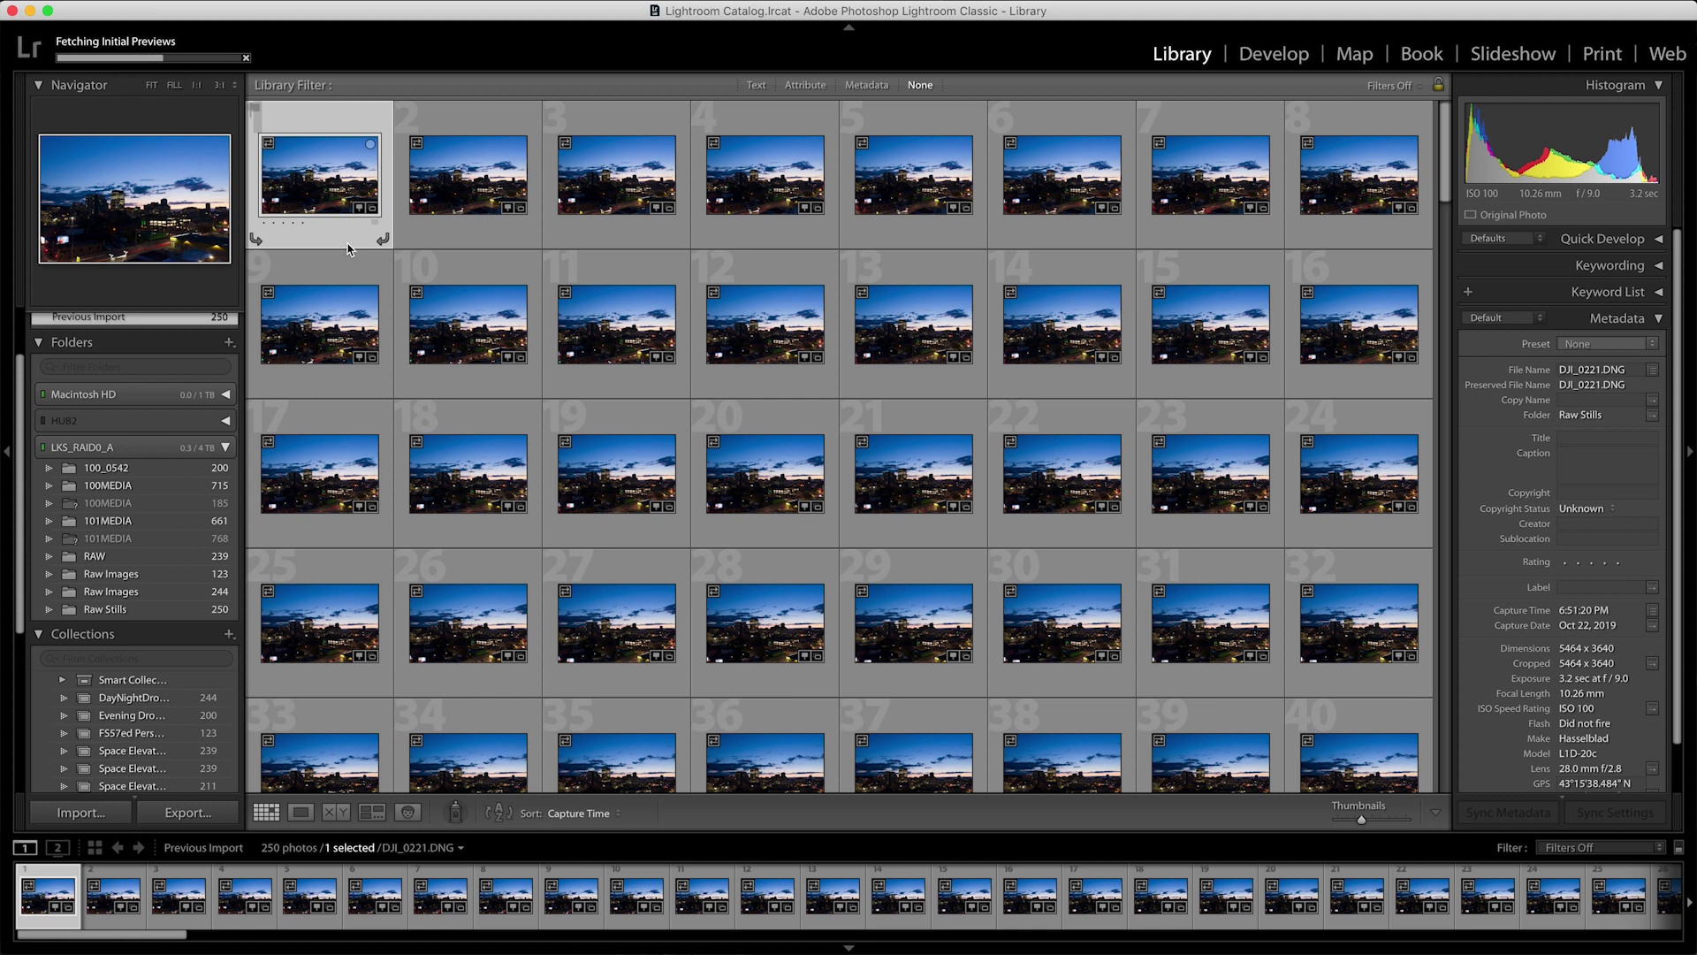
- In Lightroom Classic, develop the dusk skyline photo with Tint +25, Highlights -70, Shadows +100 and Blacks -25
click(1274, 53)
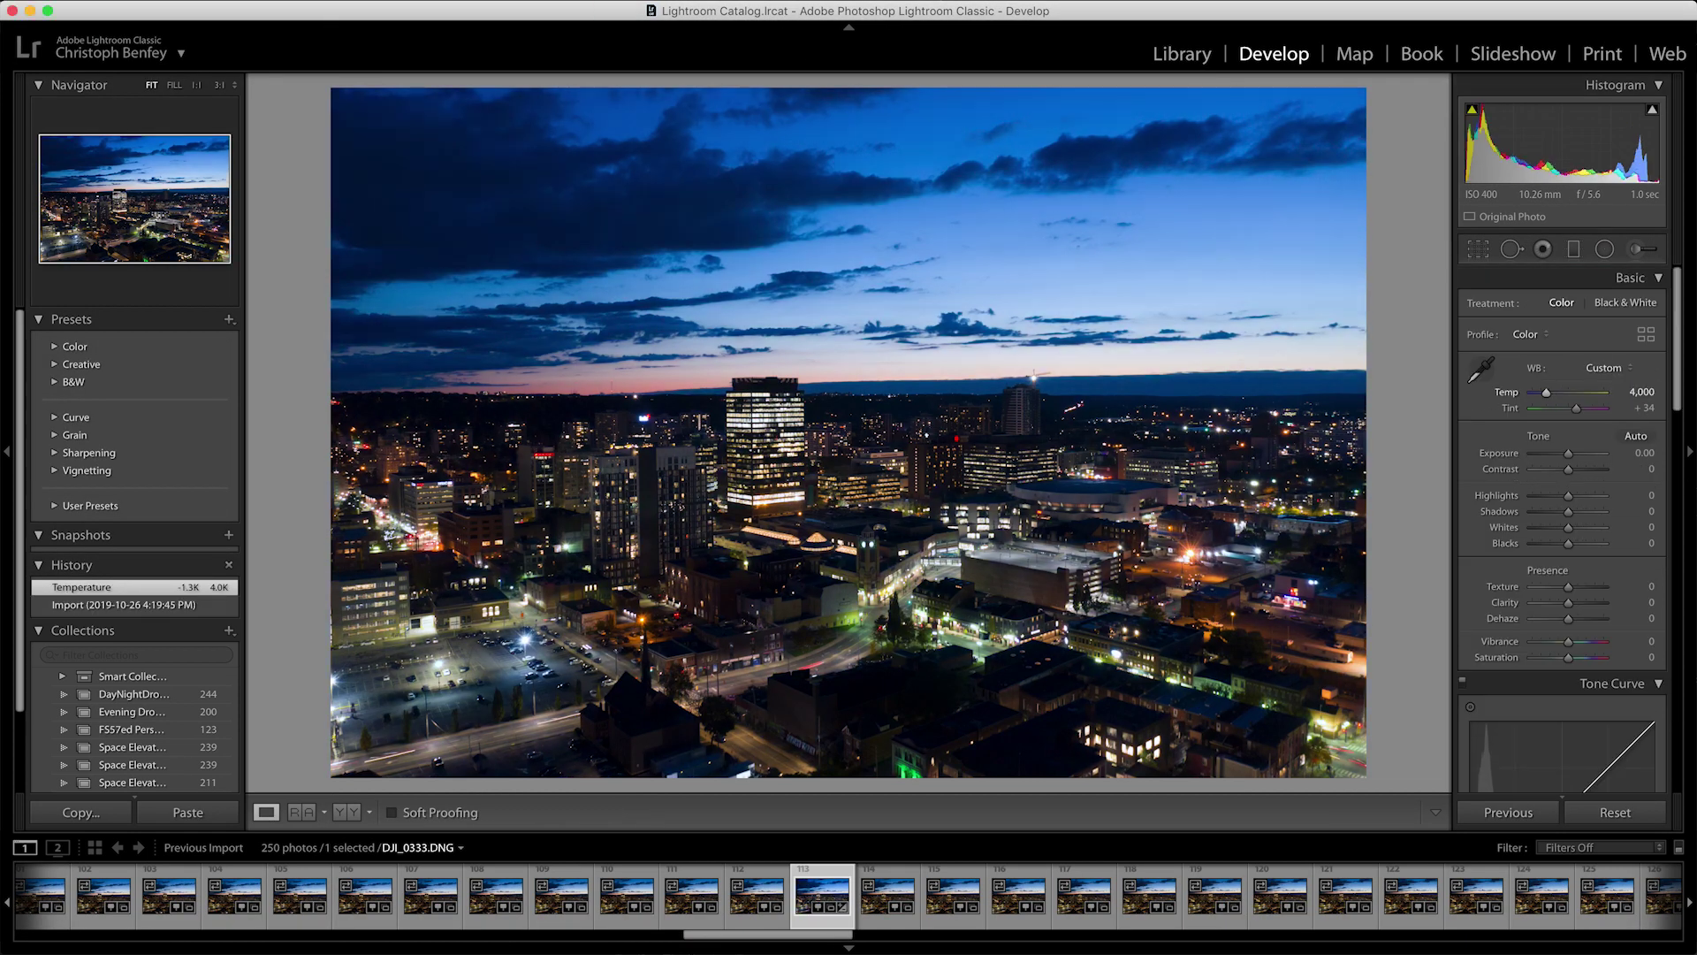
click(1653, 513)
text(100)
key(Return)
click(1651, 544)
text(-25)
key(Tab)
scroll(1572, 393, down, 5)
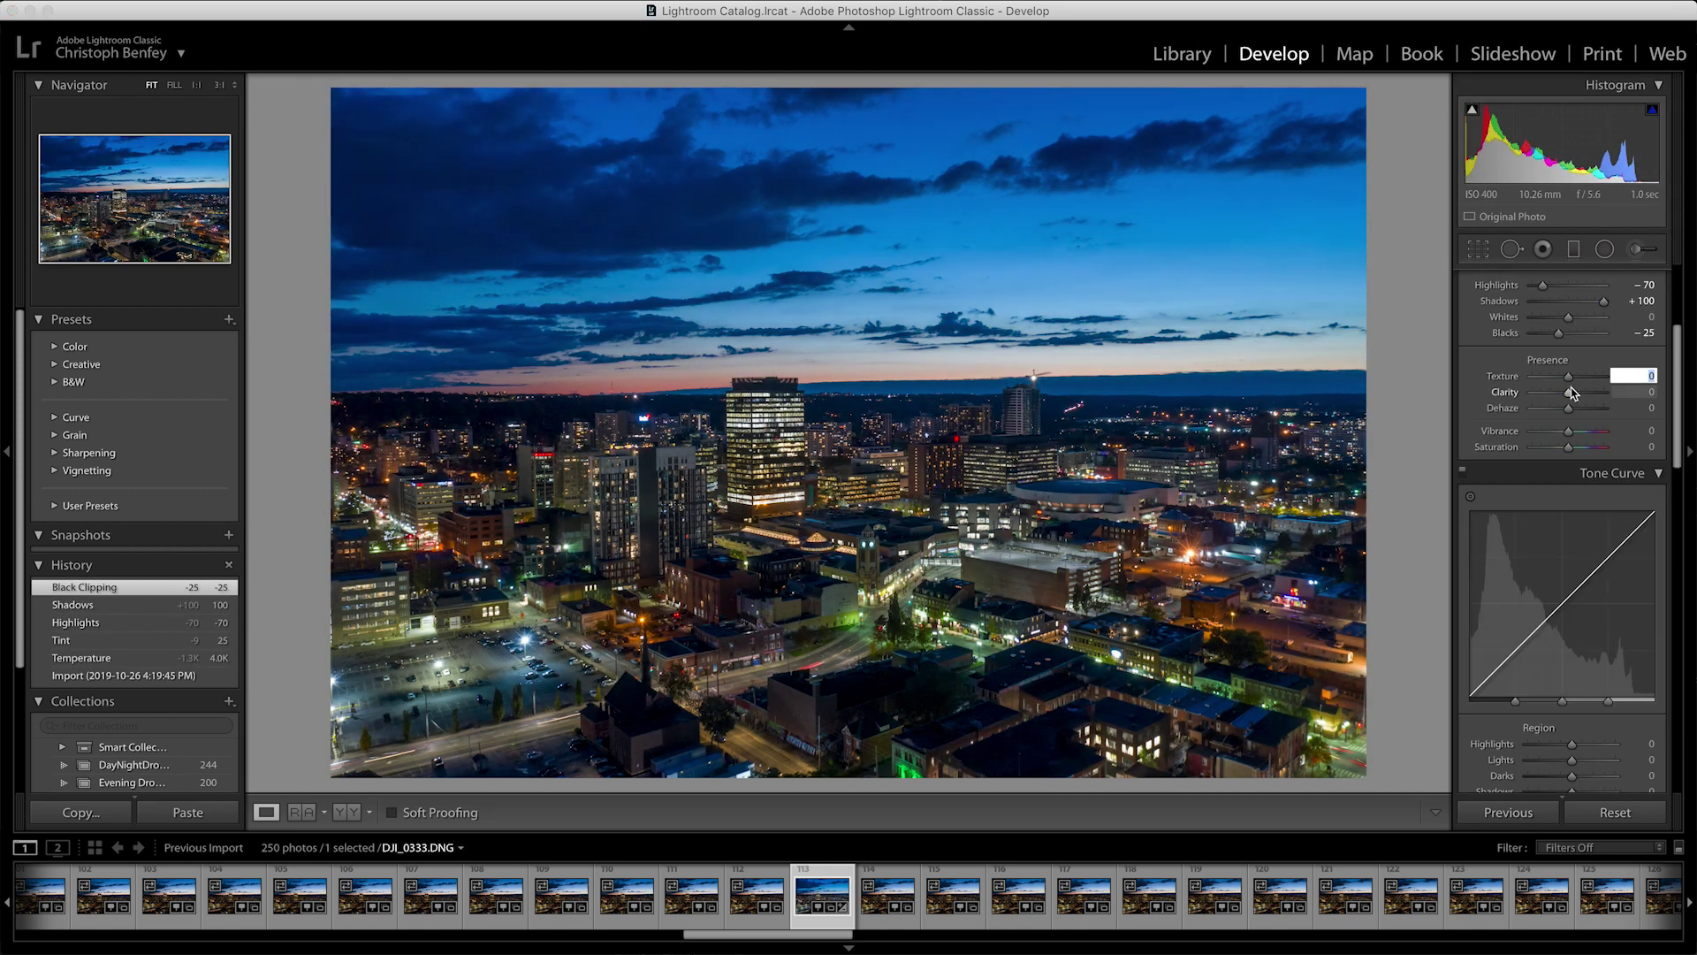
- Set the photo's Clarity to +30, Vibrance to +3 and Saturation to +15
text(30)
key(Tab)
key(Tab)
text(3)
key(Tab)
text(15)
key(Return)
scroll(1649, 530, down, 5)
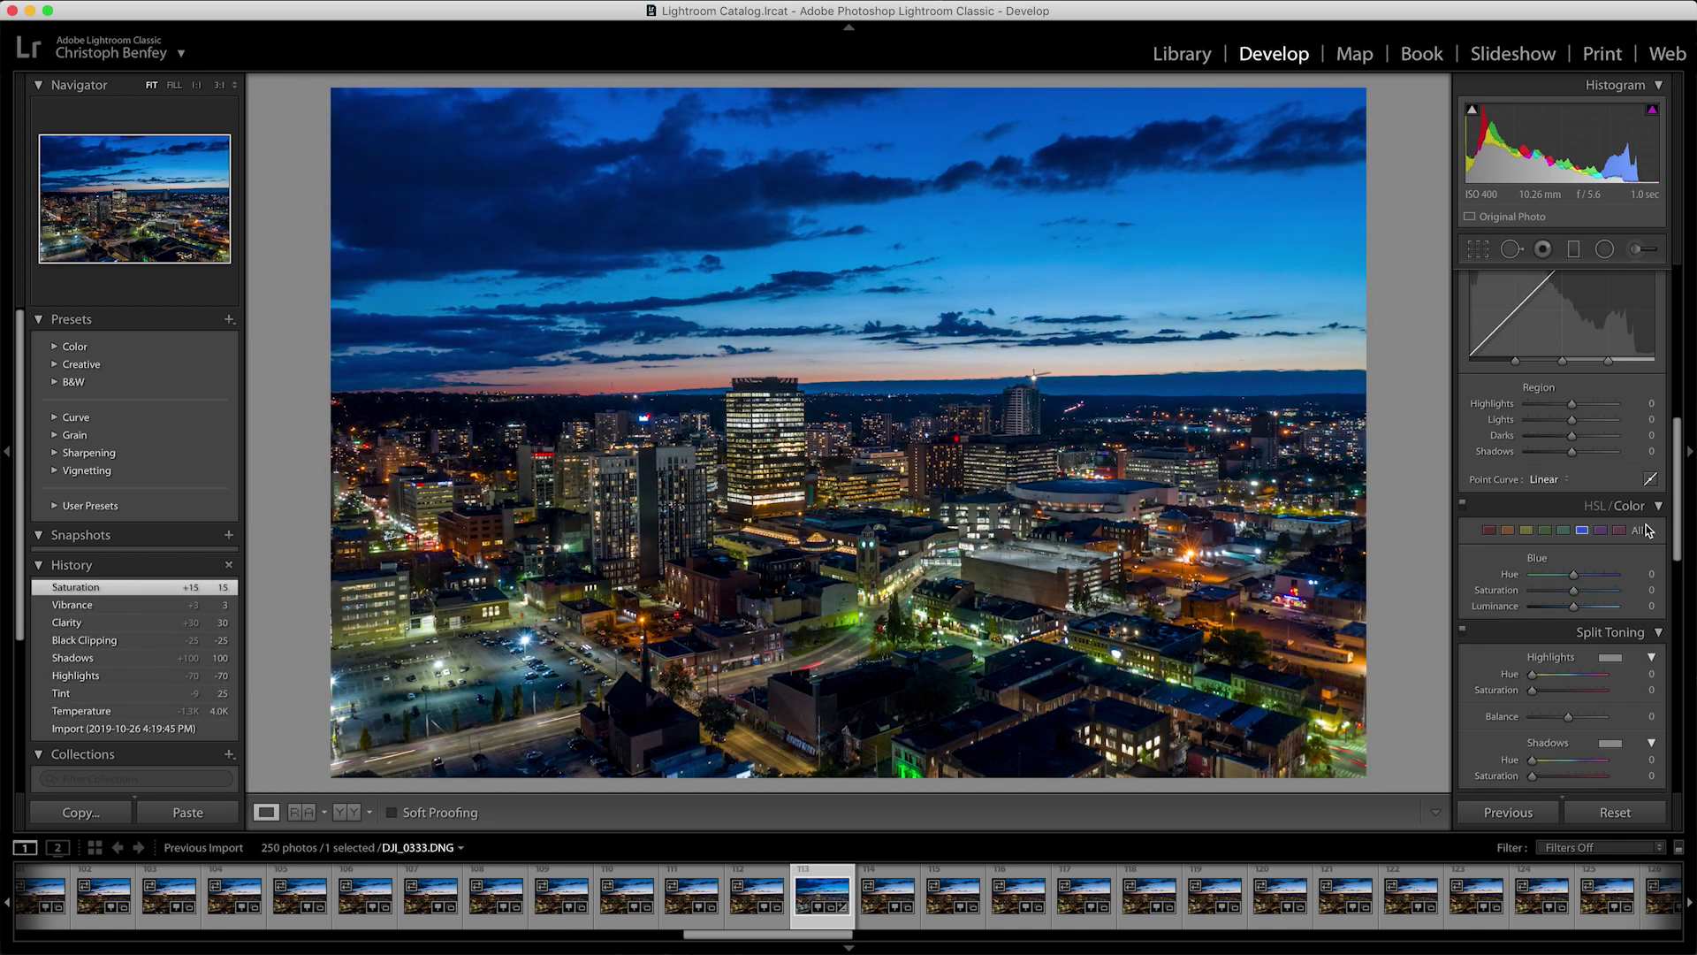
- Adjust the yellow colour range to Hue -18, Saturation +30 and Luminance +30
click(1651, 575)
text(-18)
key(Tab)
text(30)
key(Tab)
text(30)
- Set the blue range to Hue +18, Saturation +17 and Luminance -20, and the magenta range to Hue -8 and Saturation -41
click(1582, 531)
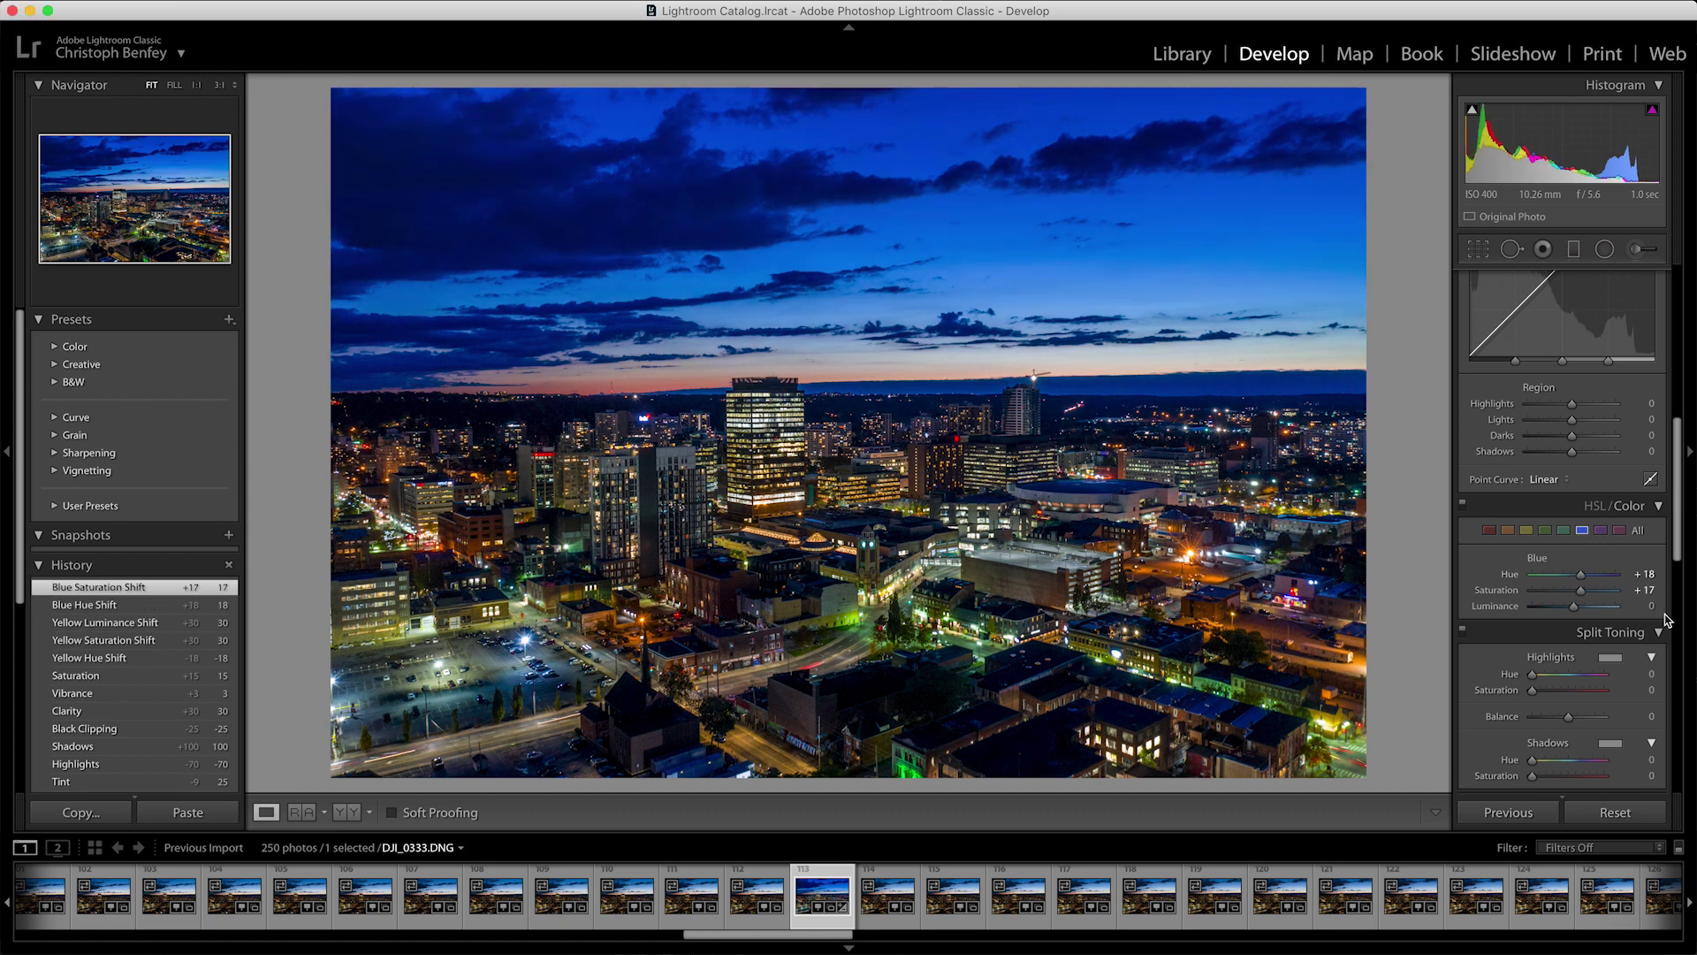
click(1619, 530)
click(1649, 573)
text(-8)
key(Tab)
text(-41)
key(Return)
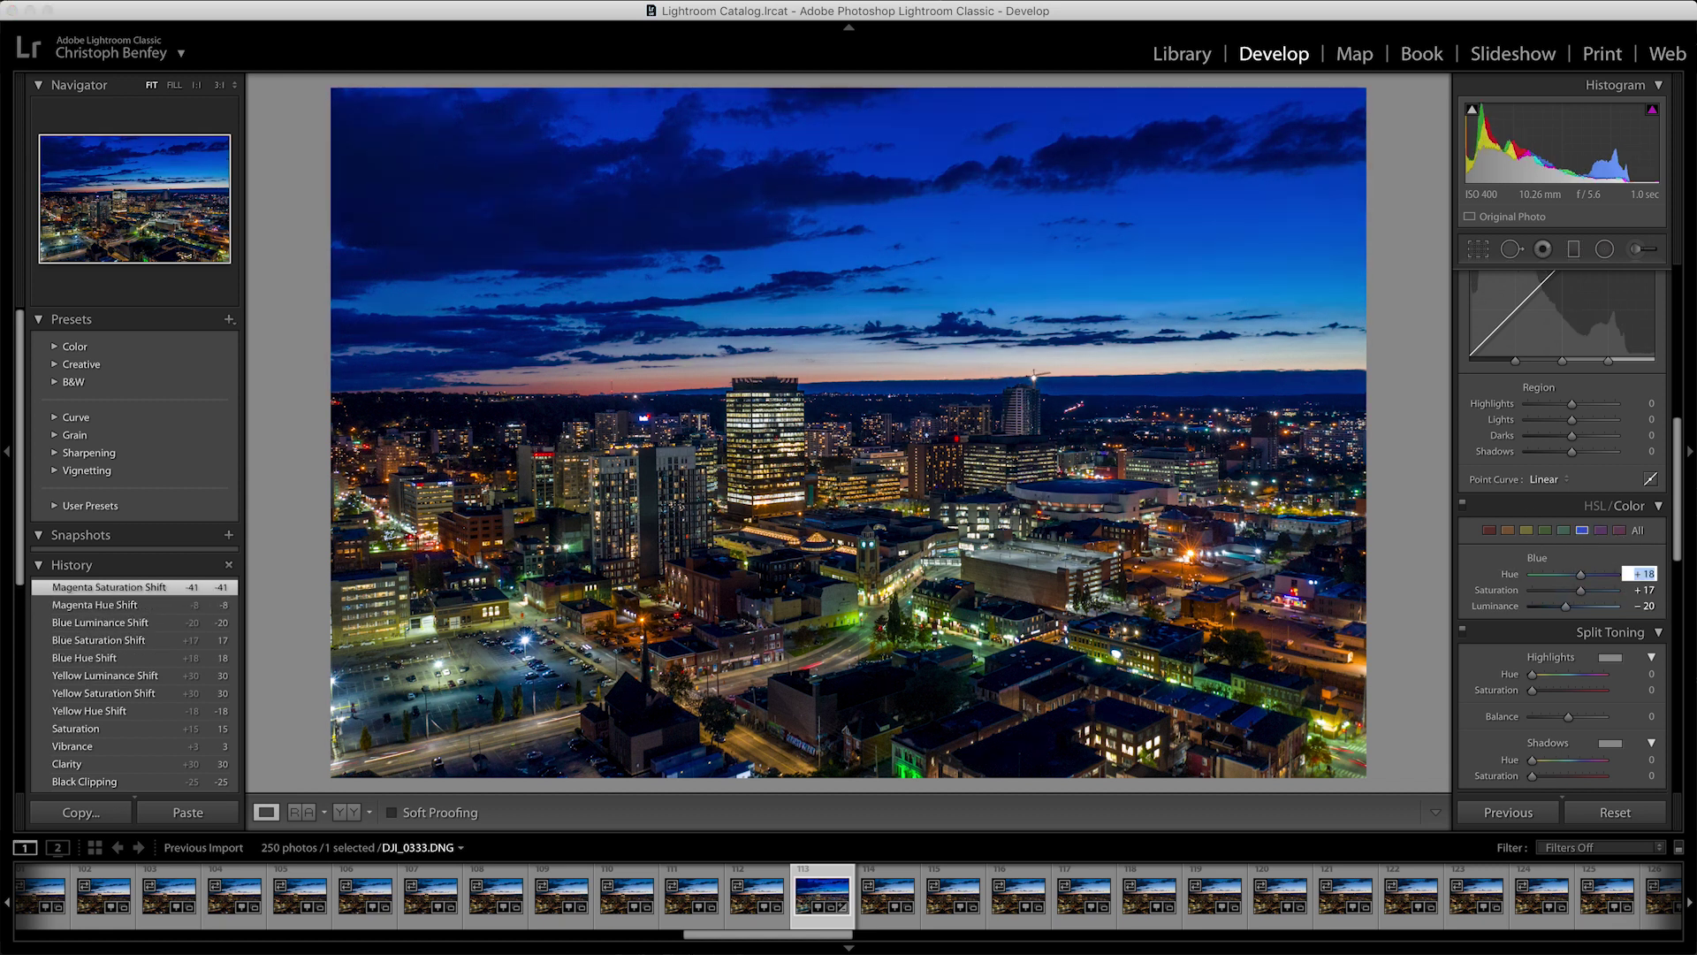
- Change the blue colour range to Hue -10 and Saturation +10
text(-10)
key(Tab)
text(10)
key(Return)
click(1526, 532)
- Split-tone the photo's highlights with Hue 18 and Saturation 17
scroll(1526, 534, down, 5)
click(1650, 474)
text(18)
key(Tab)
text(17)
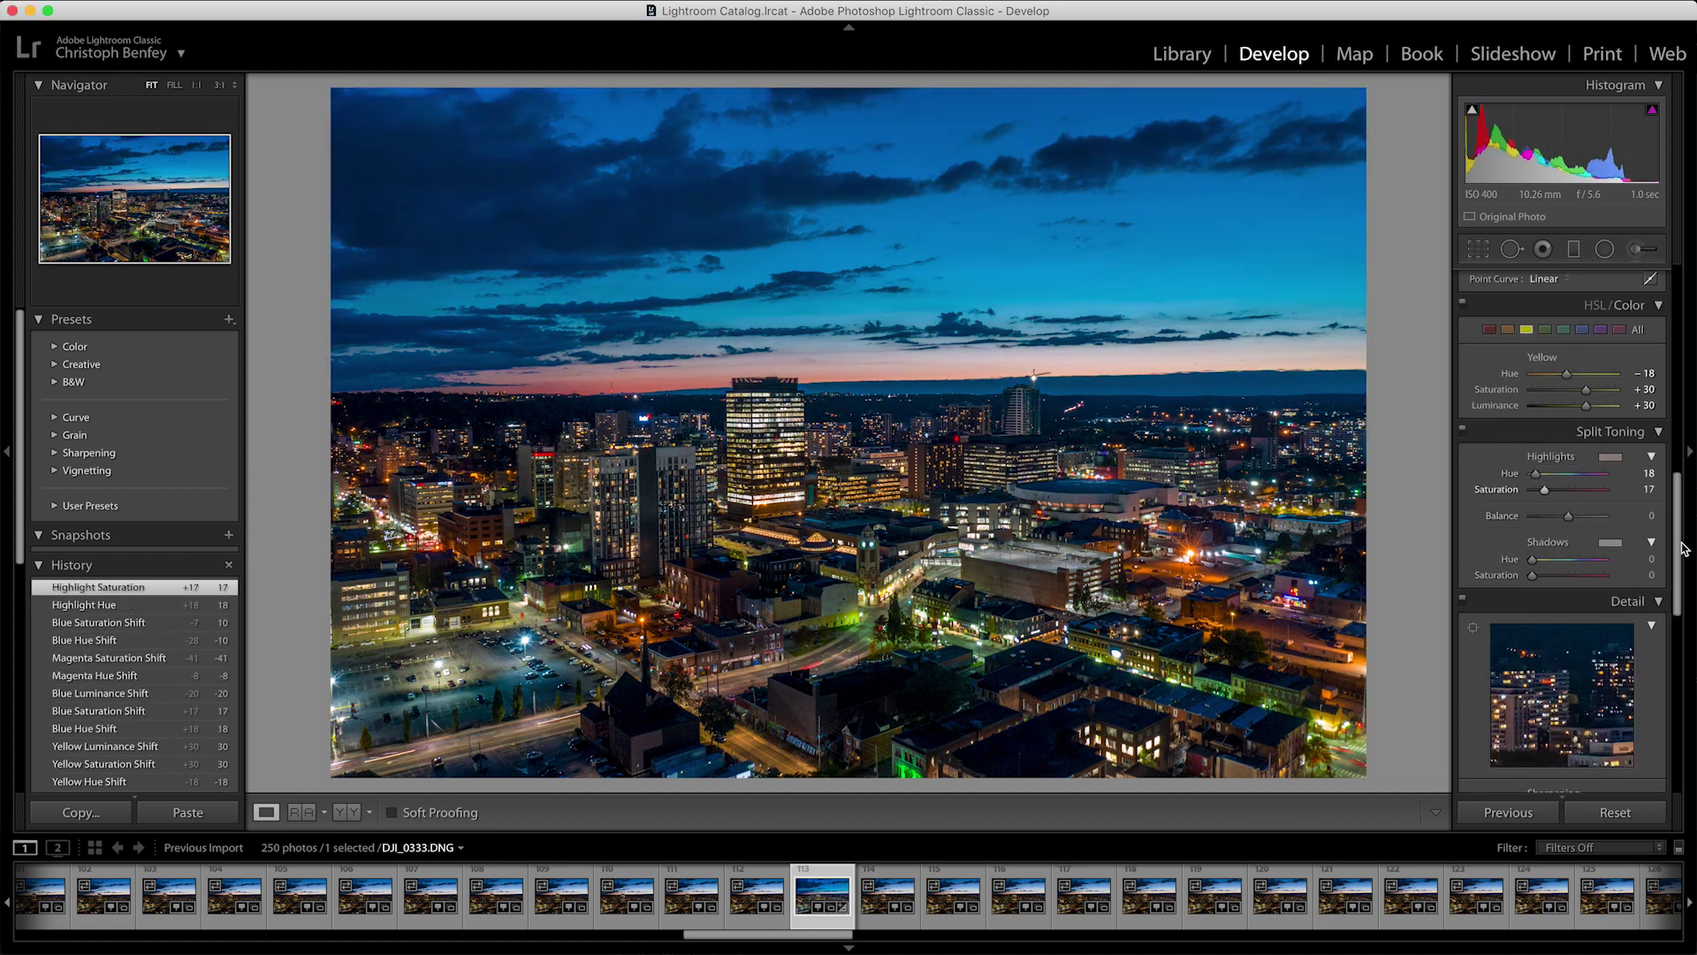
- Set the split toning Balance to -25 and the shadows to Hue 178 and Saturation 6
key(Tab)
text(-256)
key(Return)
scroll(1649, 522, down, 10)
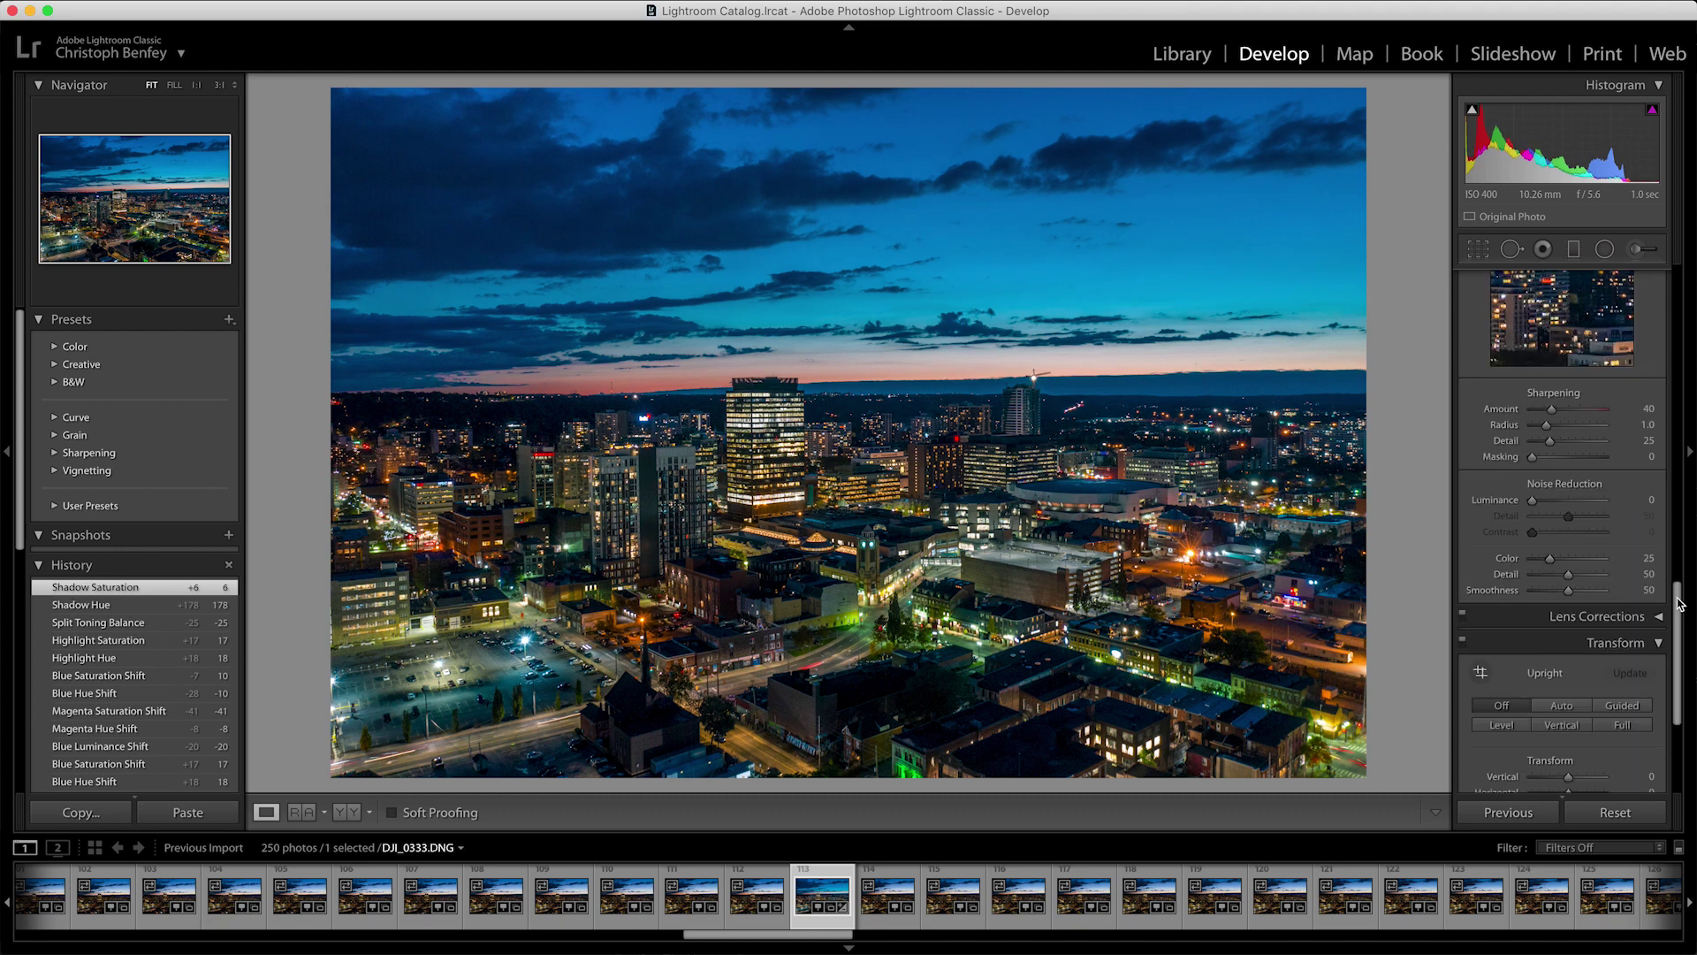
- Select all the photos of the import and synchronize the develop settings across them
key(super+a)
click(1514, 812)
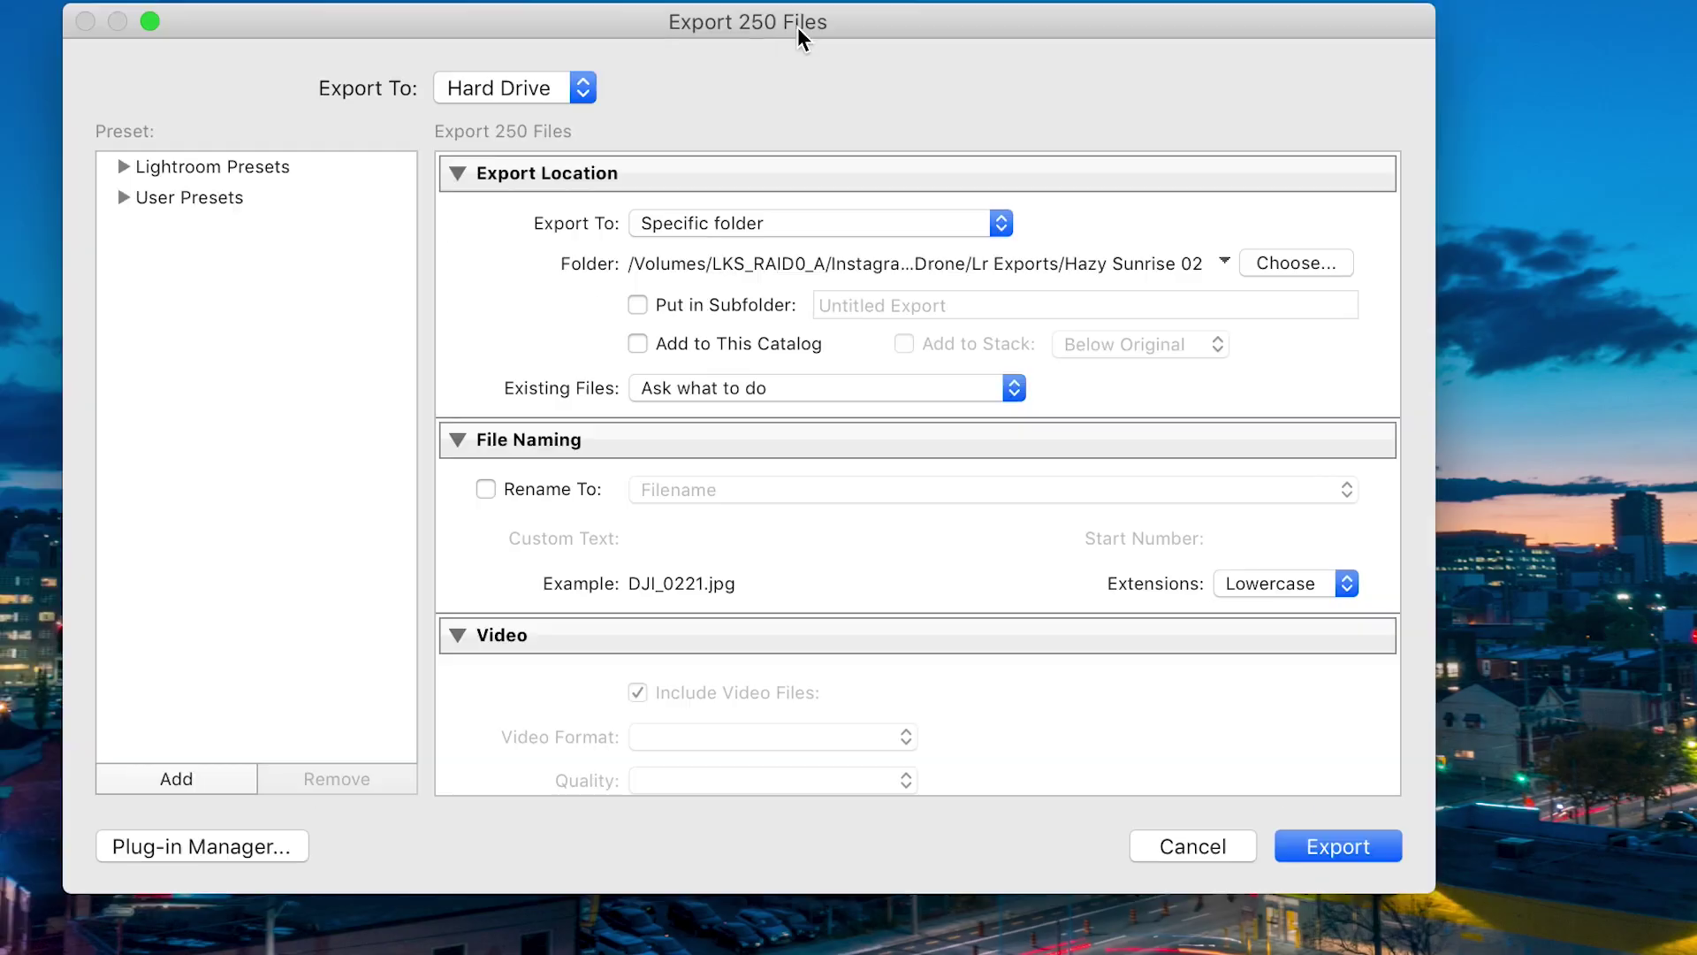
- Export all the selected photos into a new folder named Edited Images inside the Stills folder
click(840, 223)
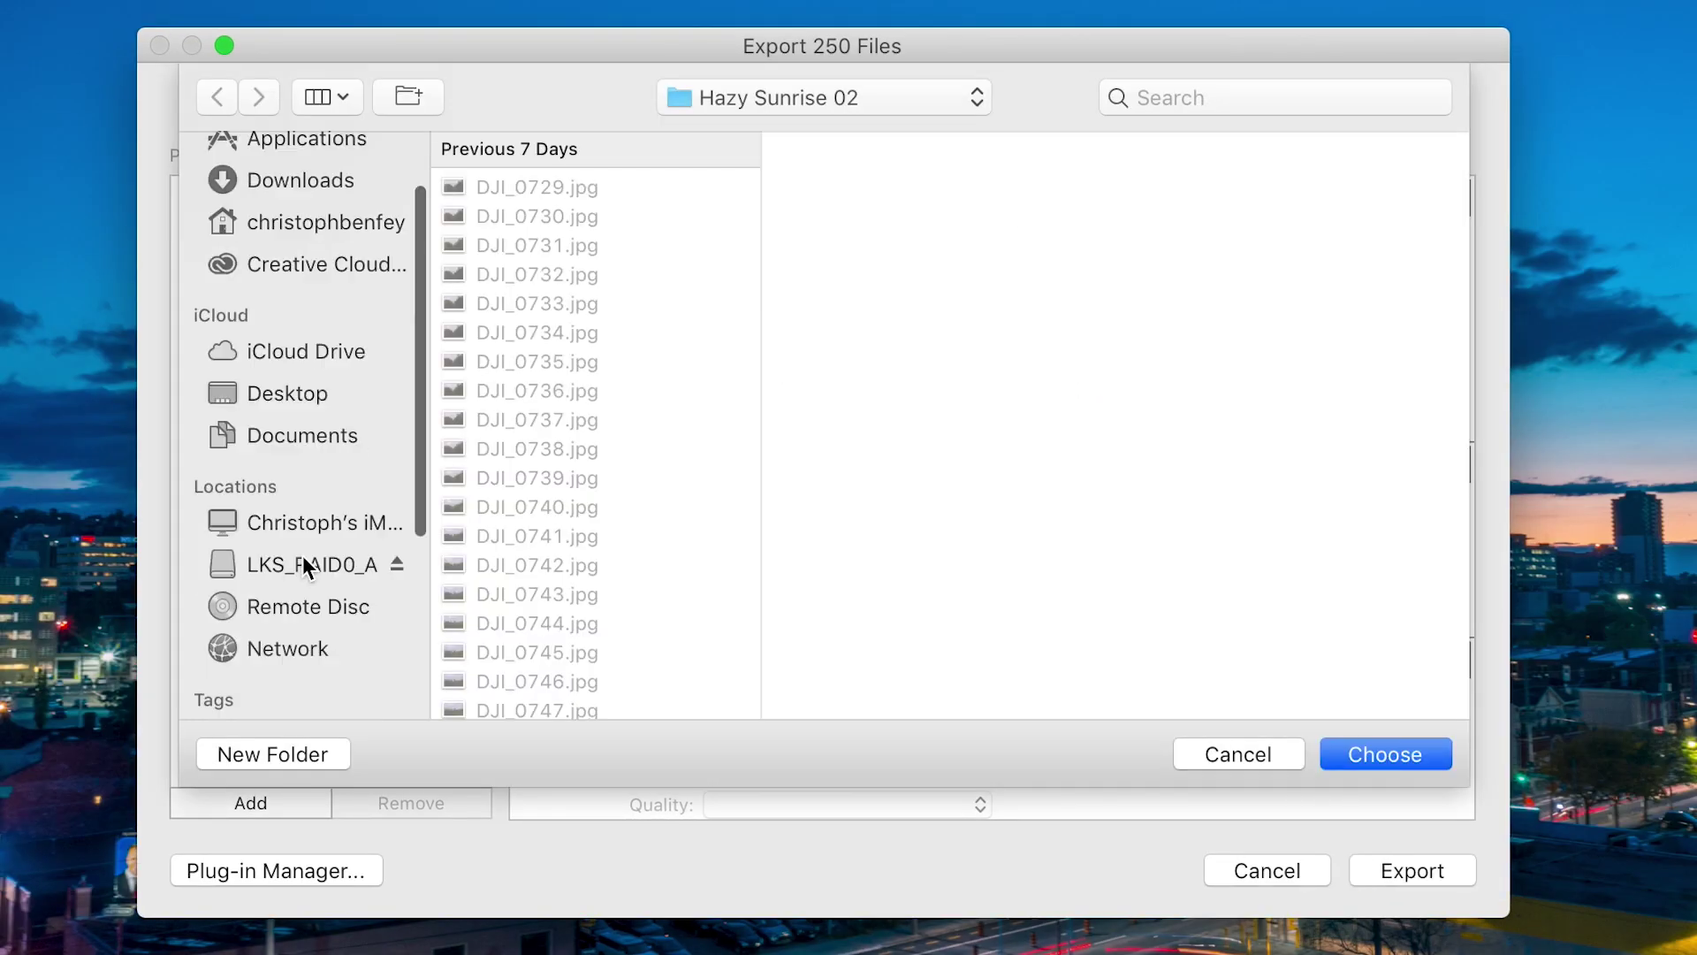
click(805, 158)
click(238, 738)
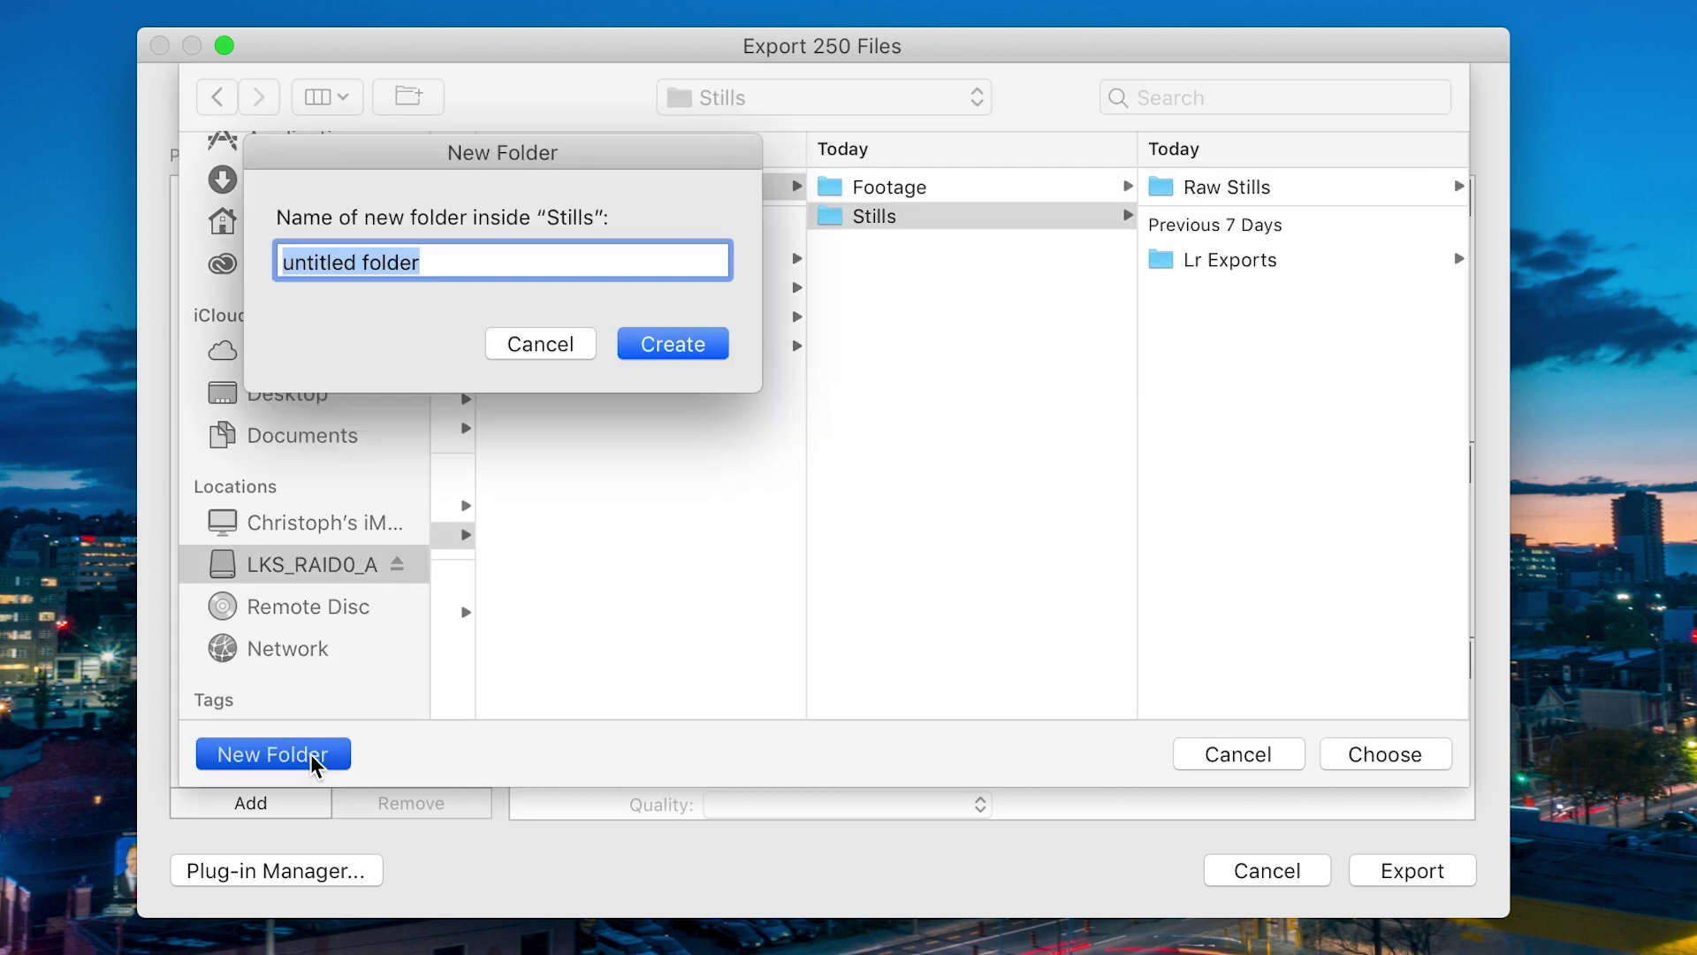
text(Edited Images)
key(Return)
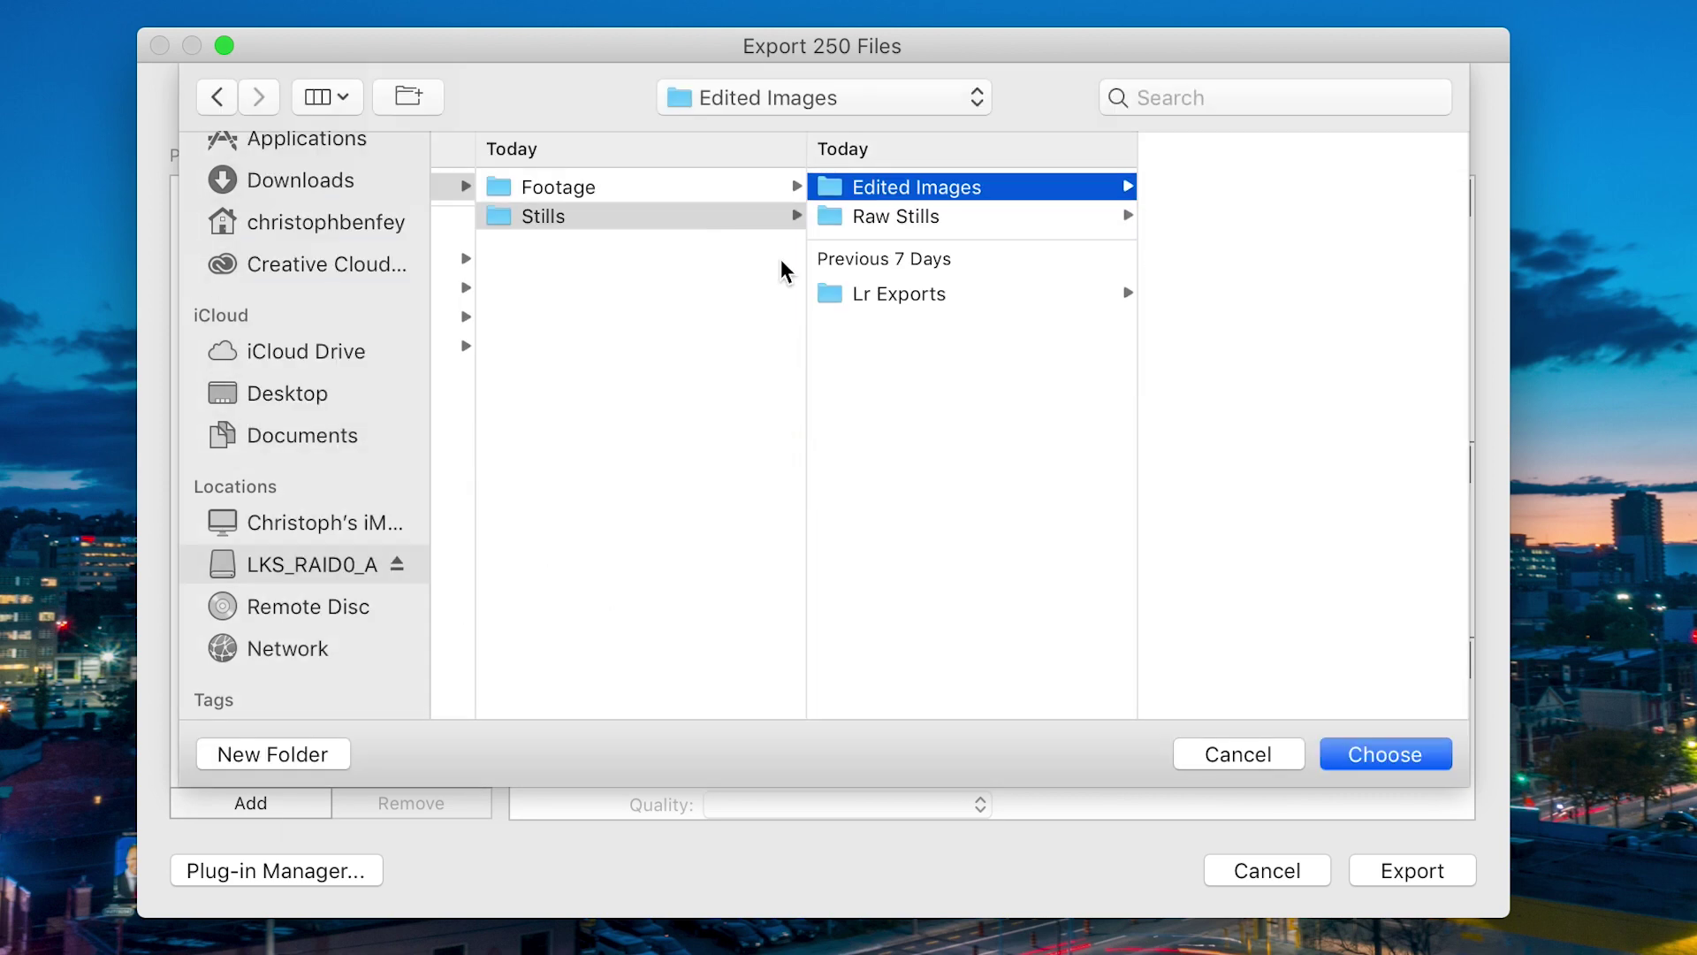
key(Return)
key(Return)
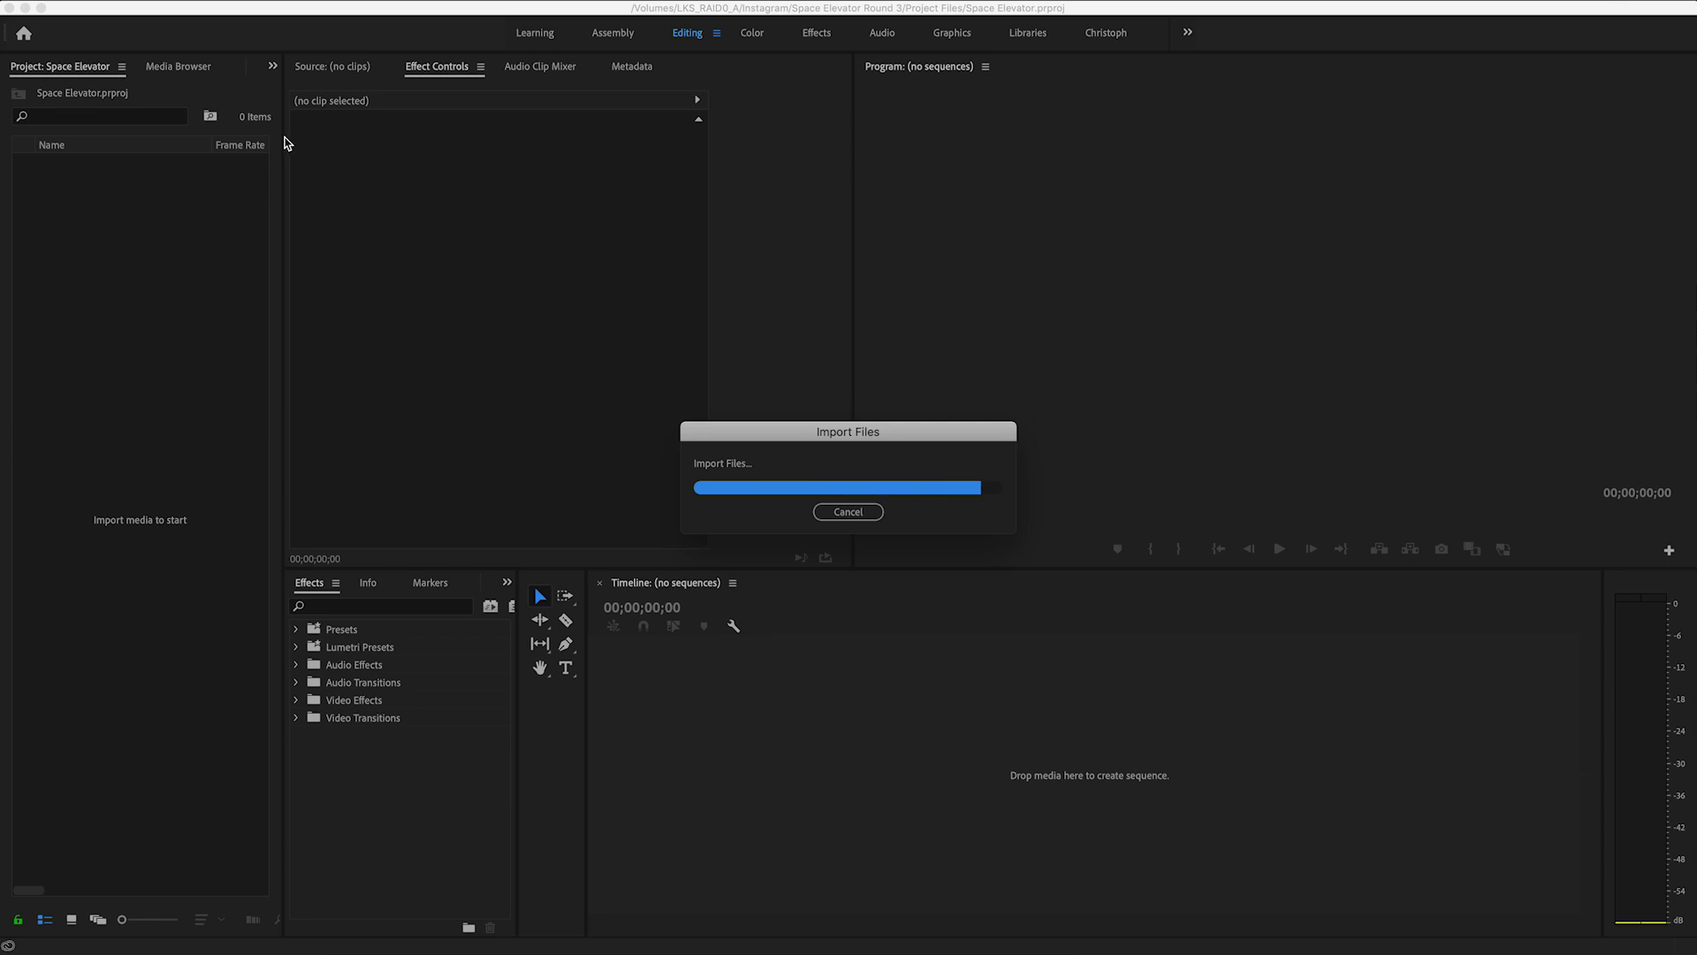
- In Premiere Pro, create a new sequence from the first imported still, DJI_0221.jpg
click(45, 164)
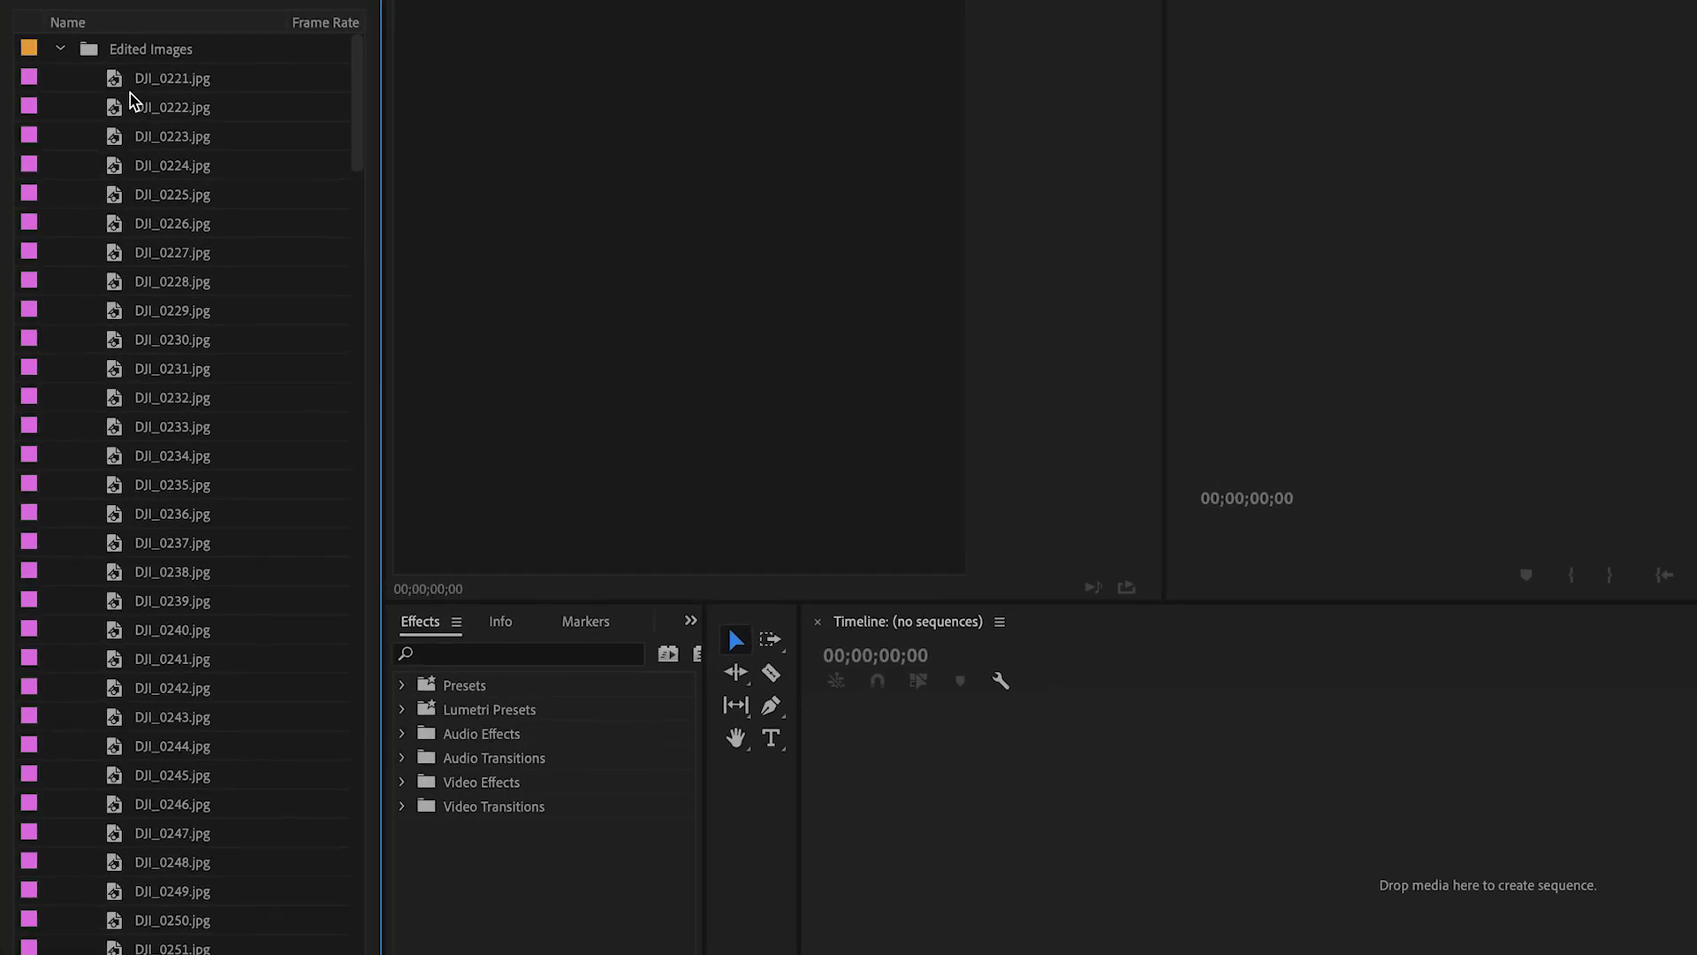
right_click(128, 79)
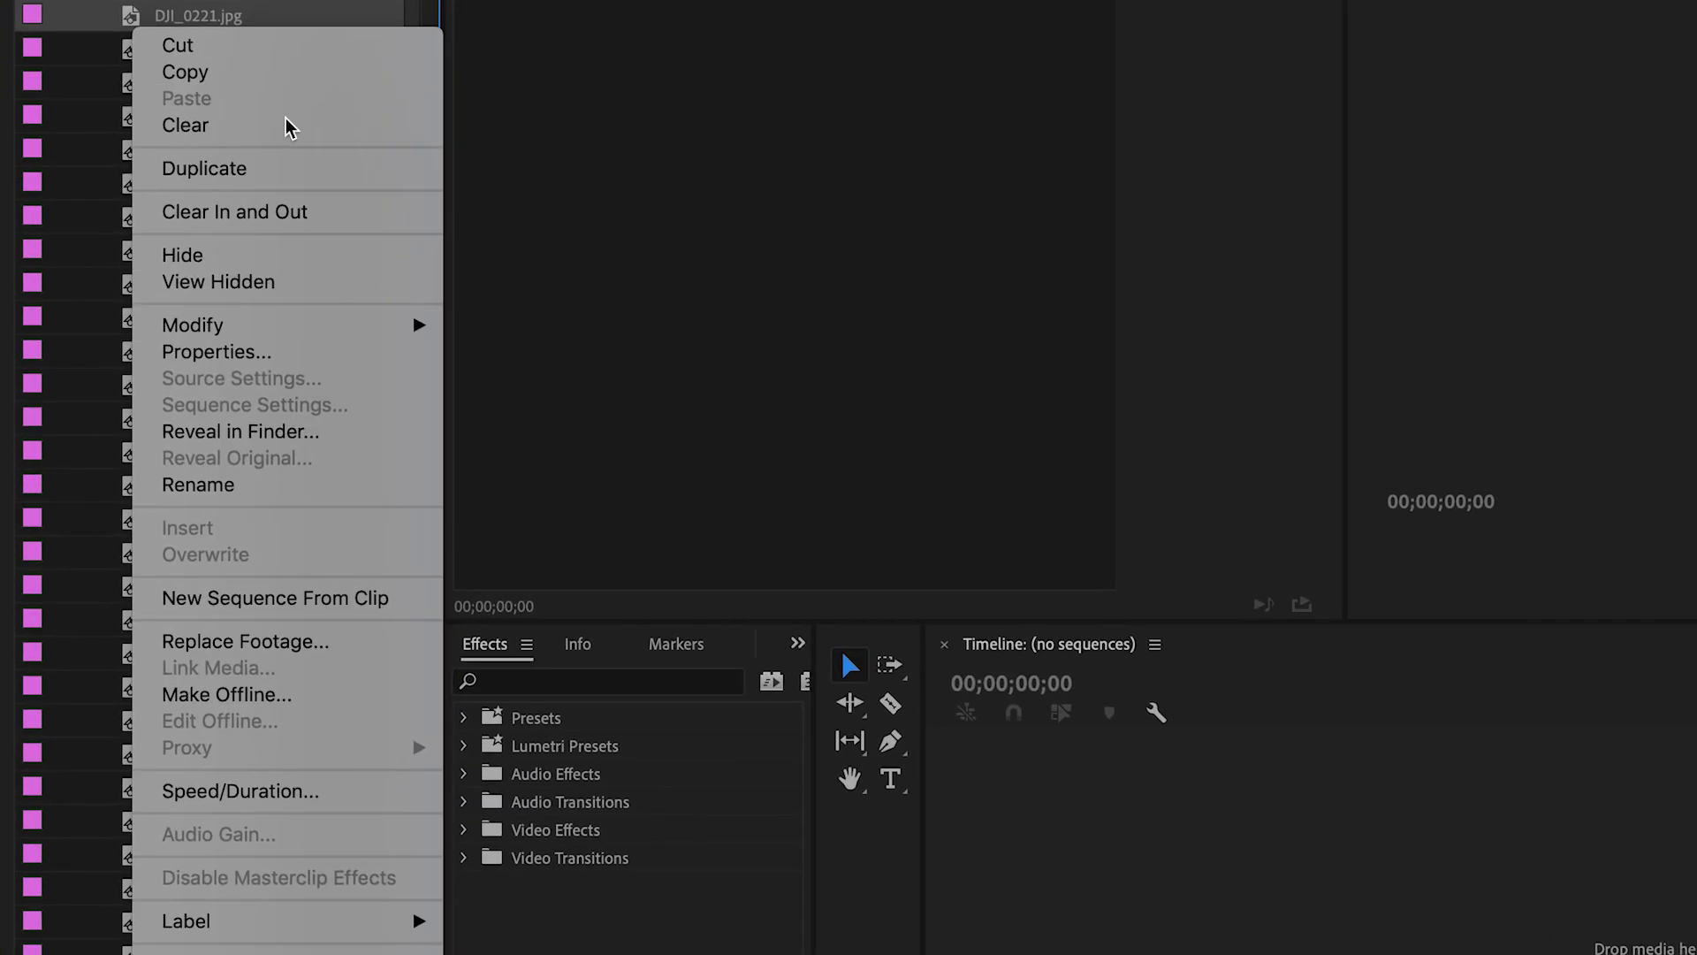
click(285, 587)
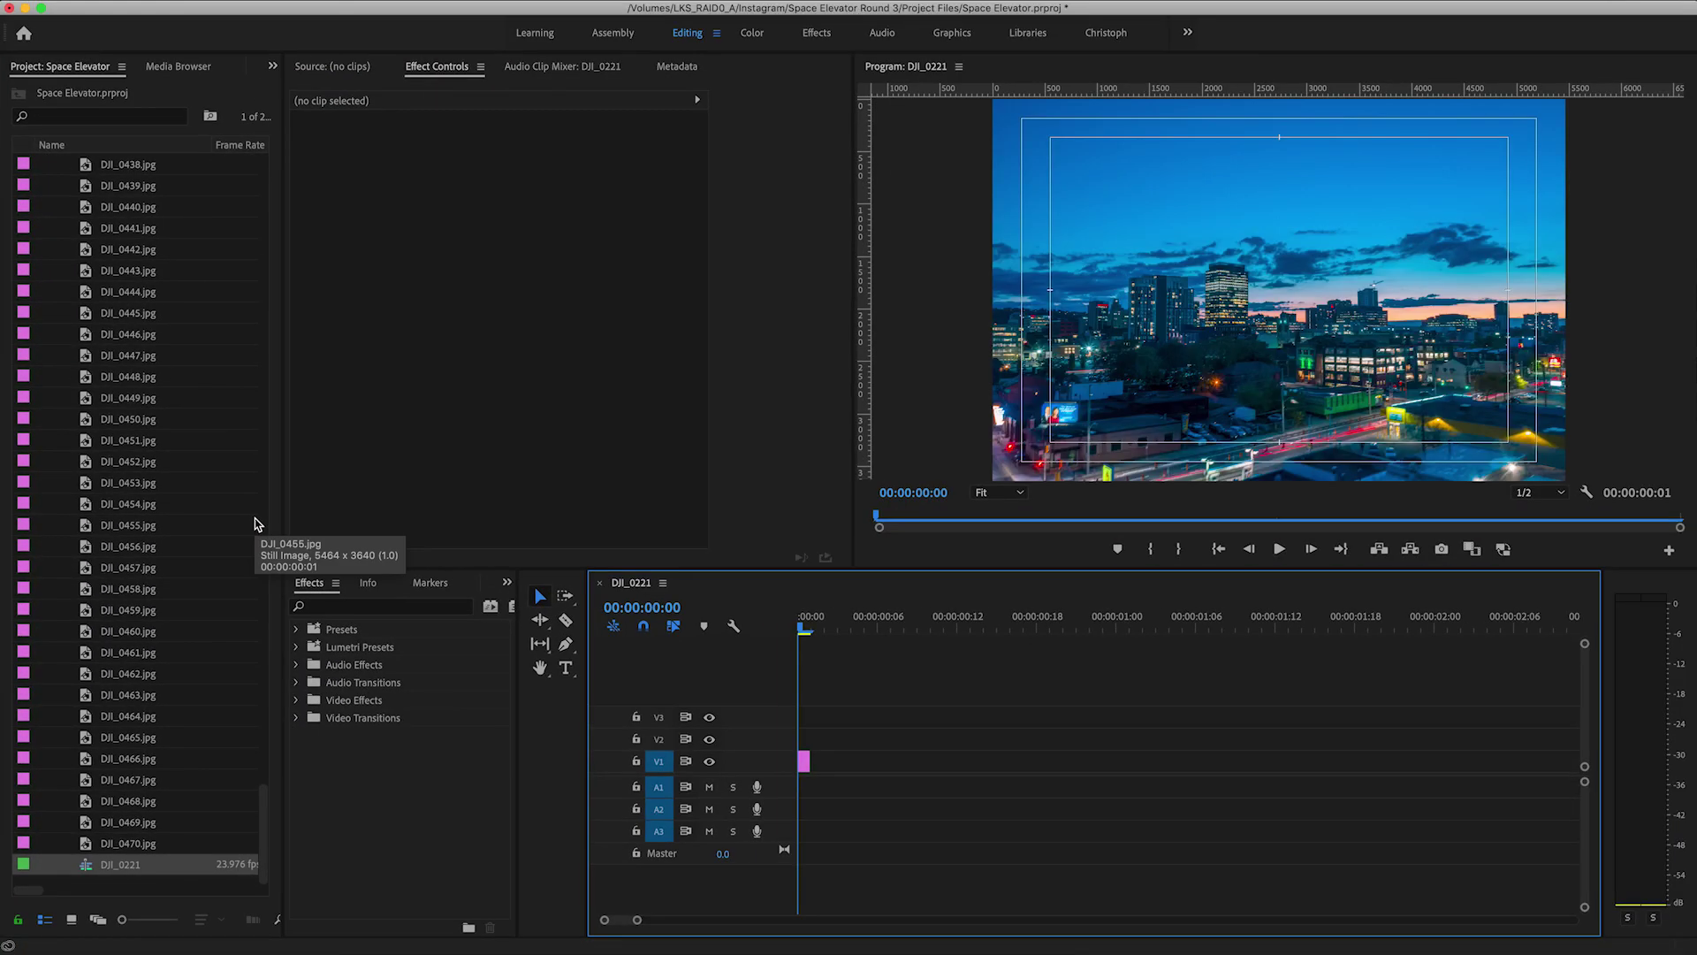
- Add the stills DJI_0222.jpg through DJI_0470.jpg to track V1 after the first image and go to the sequence's last frame
scroll(162, 147, up, 20)
click(172, 85)
scroll(205, 670, down, 20)
shift+click(86, 842)
scroll(87, 842, up, 20)
drag(128, 209, 822, 762)
key(minus)
key(minus)
key(minus)
key(minus)
key(End)
key(Left)
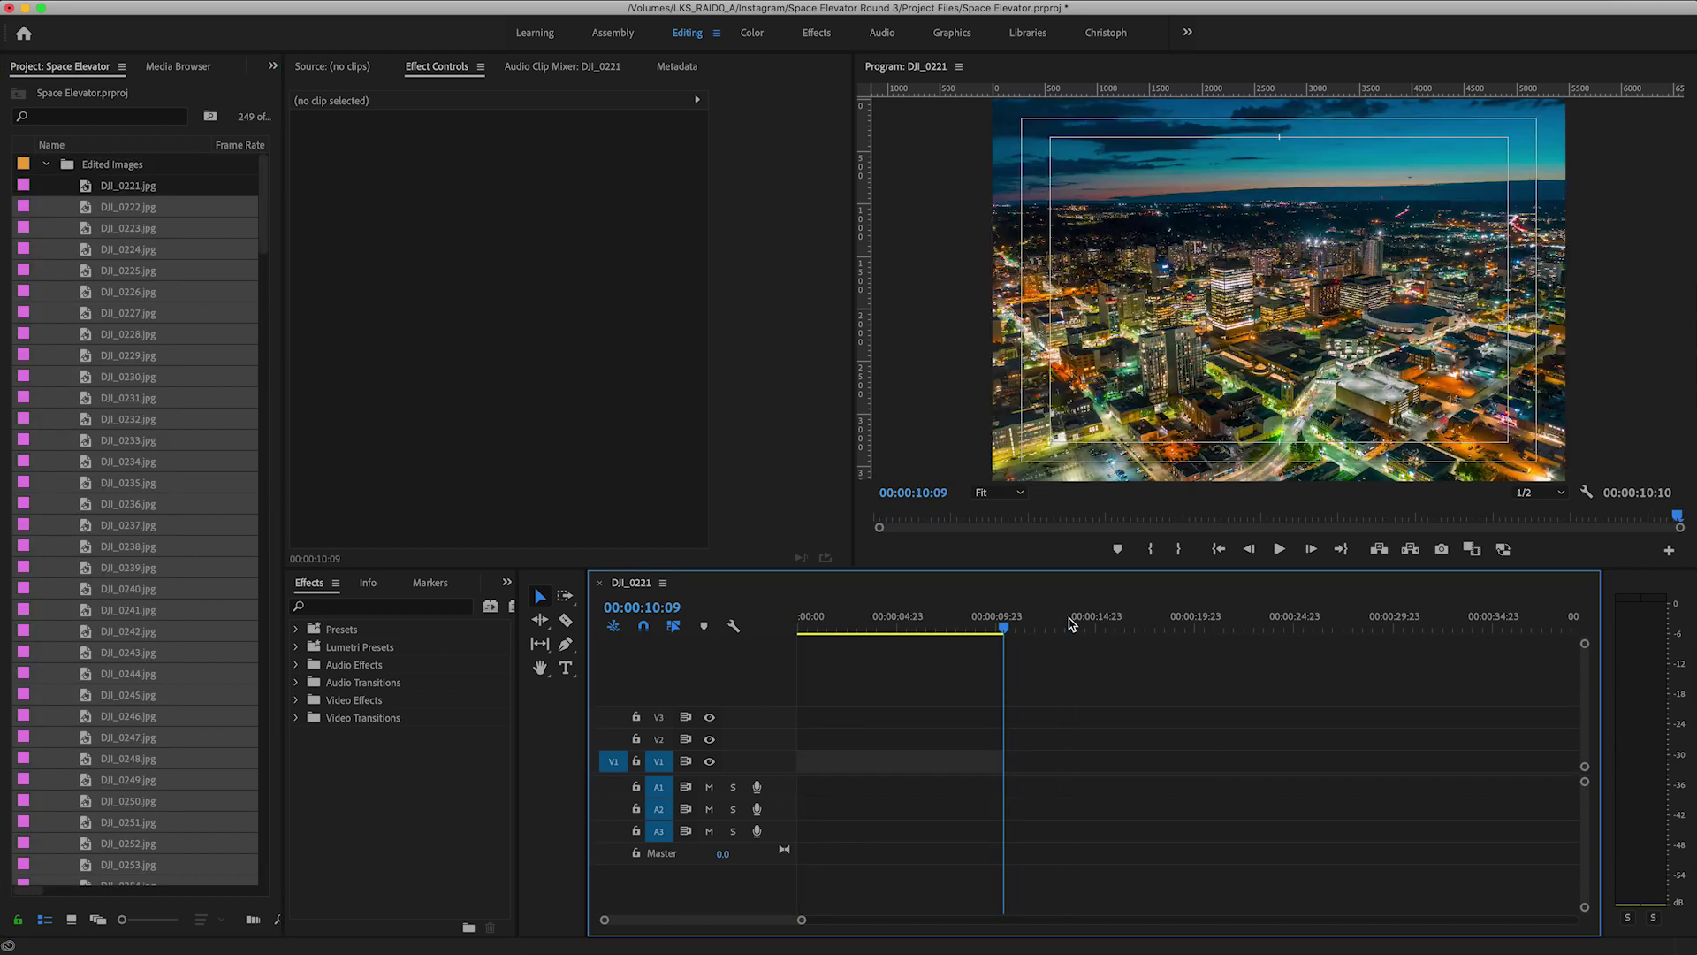
- Start exporting the sequence and create a Working Exports folder in YouTube > Space Elevator as its destination
key(super+m)
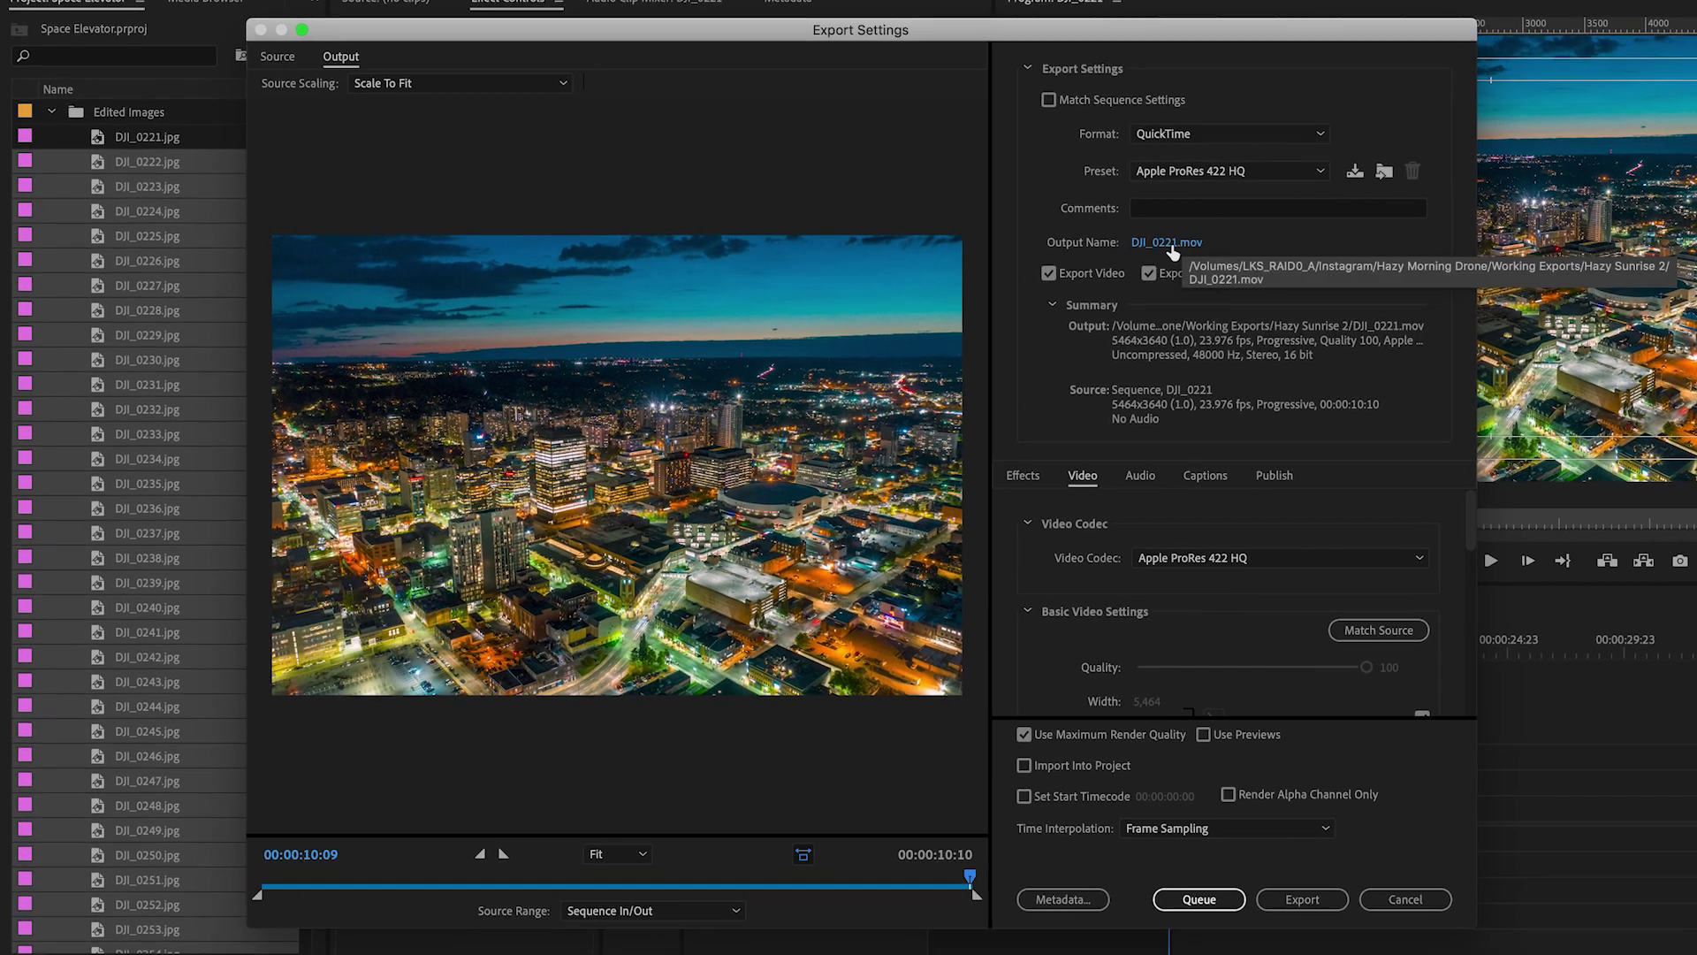
click(1168, 244)
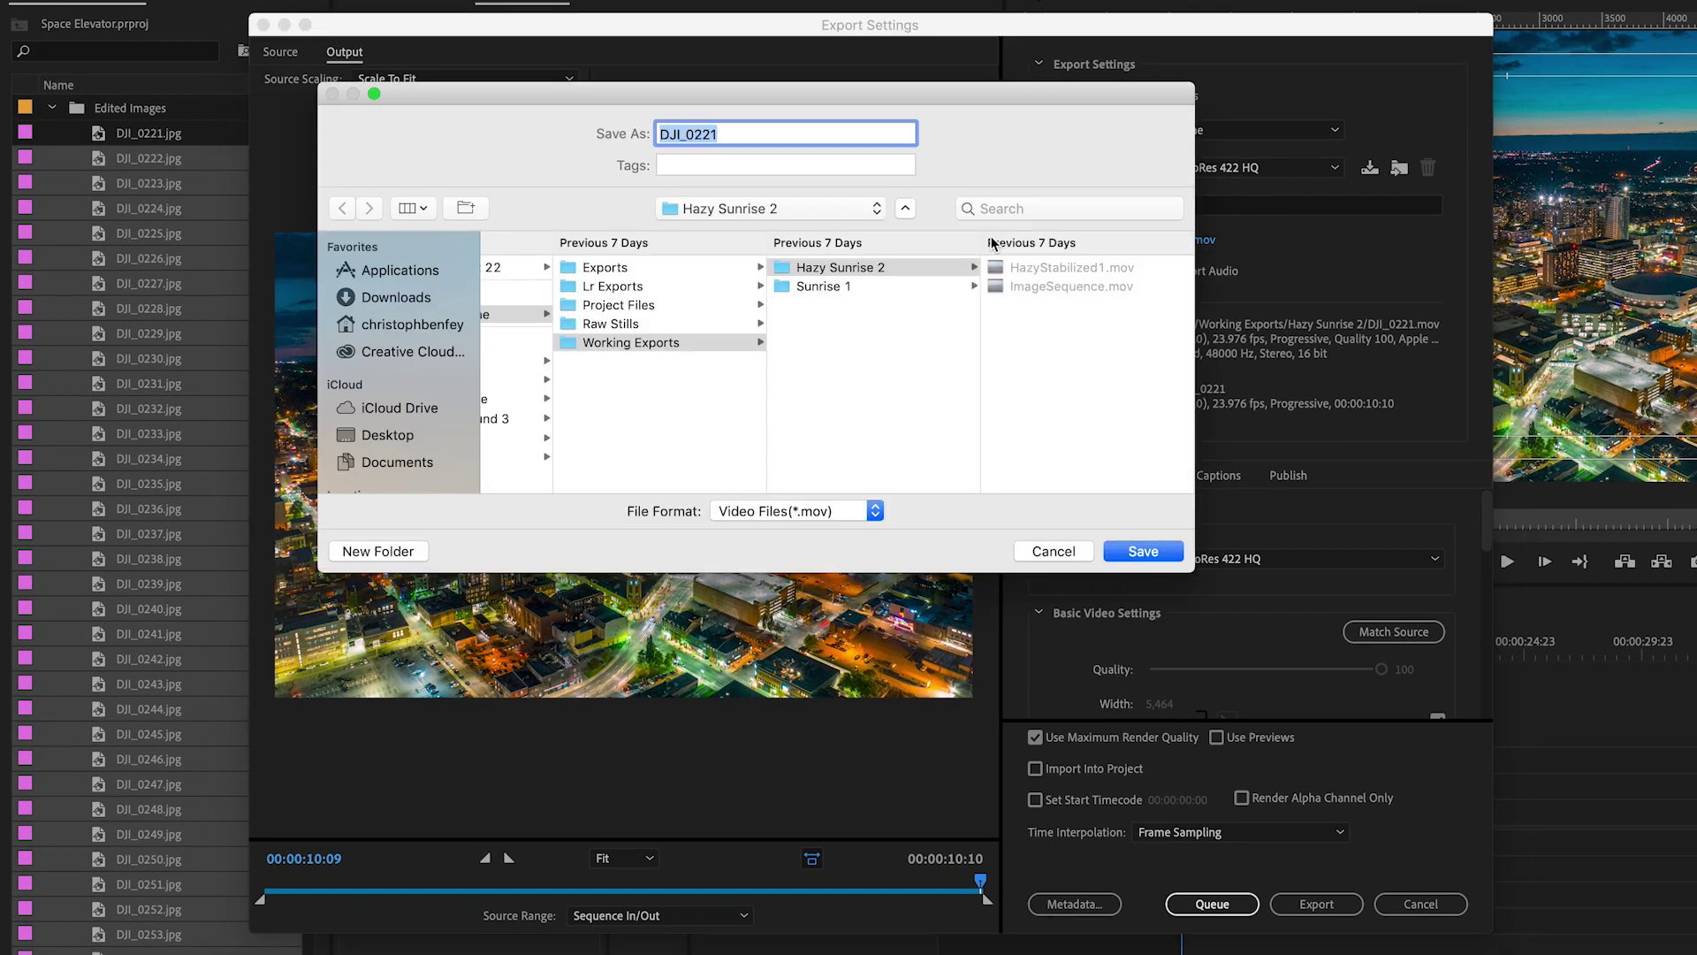
scroll(643, 333, left, 5)
scroll(403, 380, down, 3)
scroll(595, 303, down, 2)
click(548, 435)
click(783, 266)
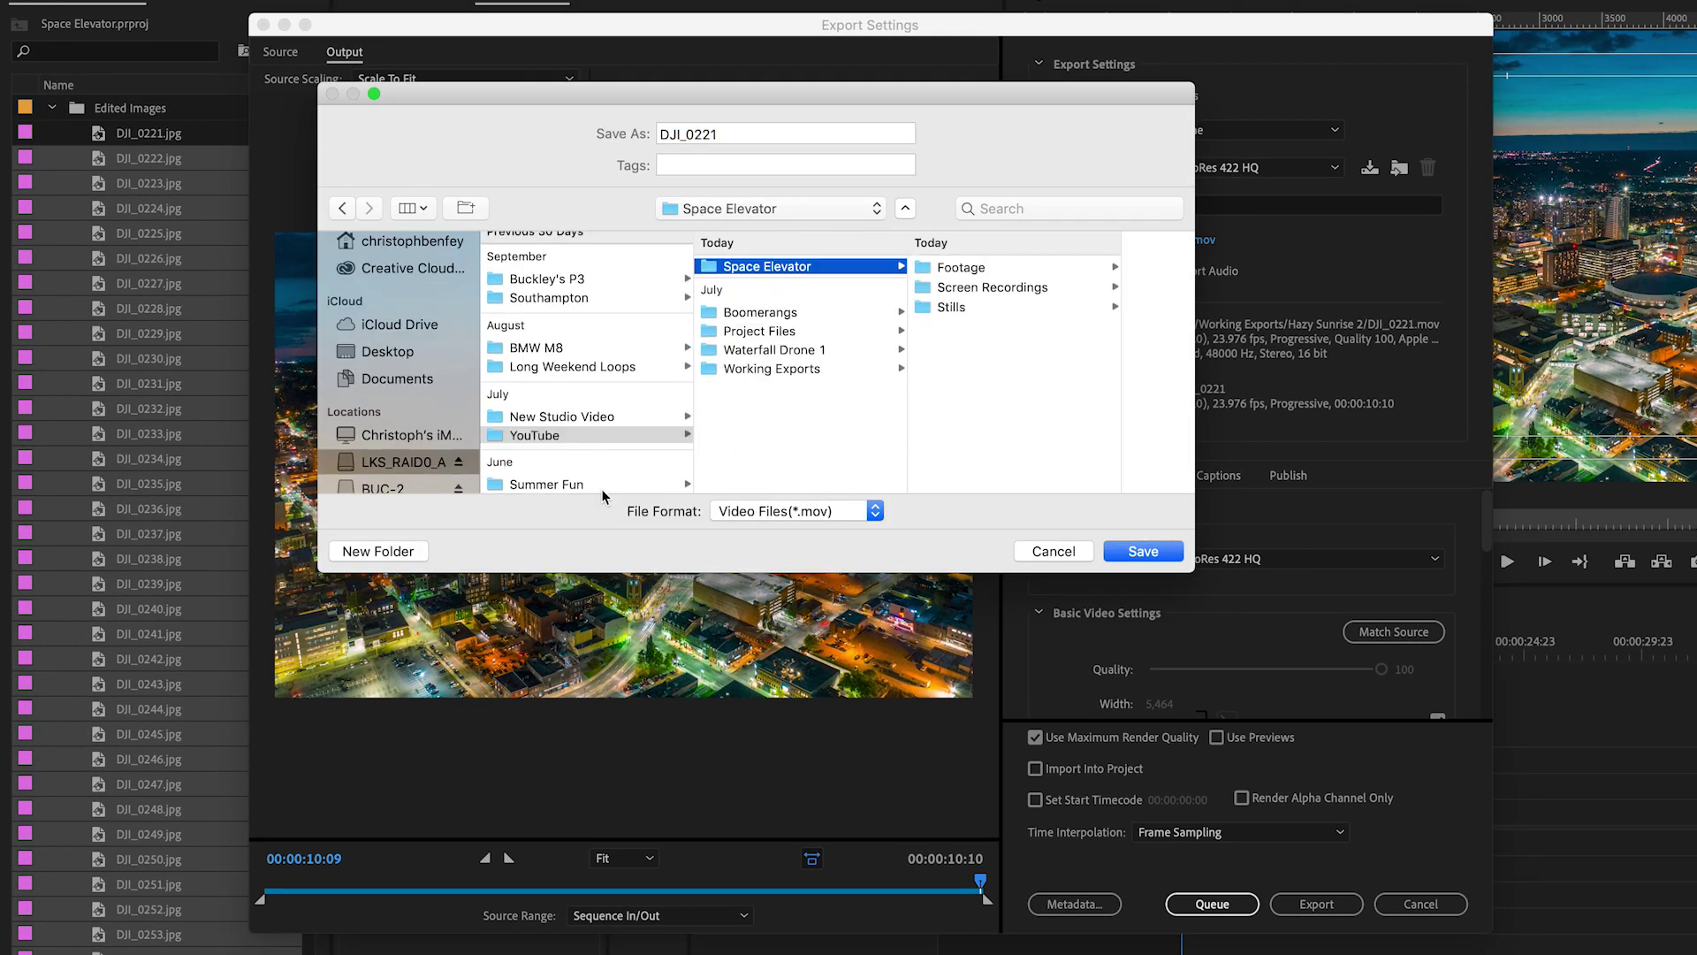
key(shift+super+n)
text(Working Exports)
key(Return)
- Name the output Image Sequence and export it as a QuickTime movie without audio
click(800, 138)
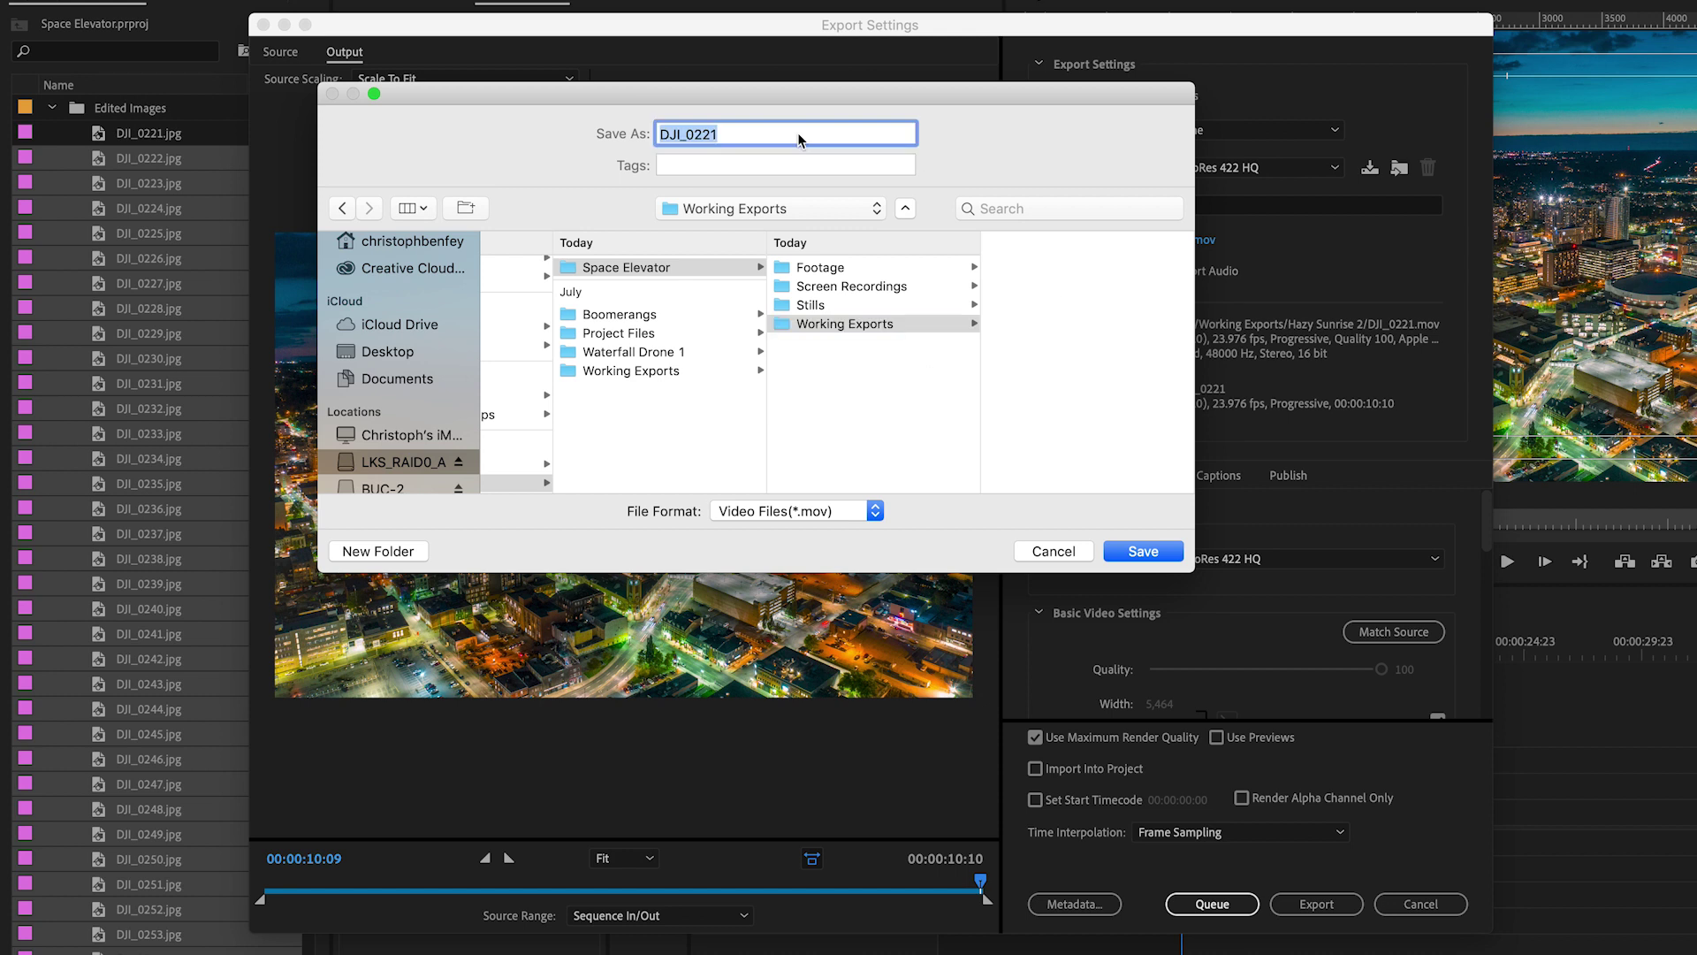
text(Image Sequence)
key(Return)
scroll(1238, 610, down, 5)
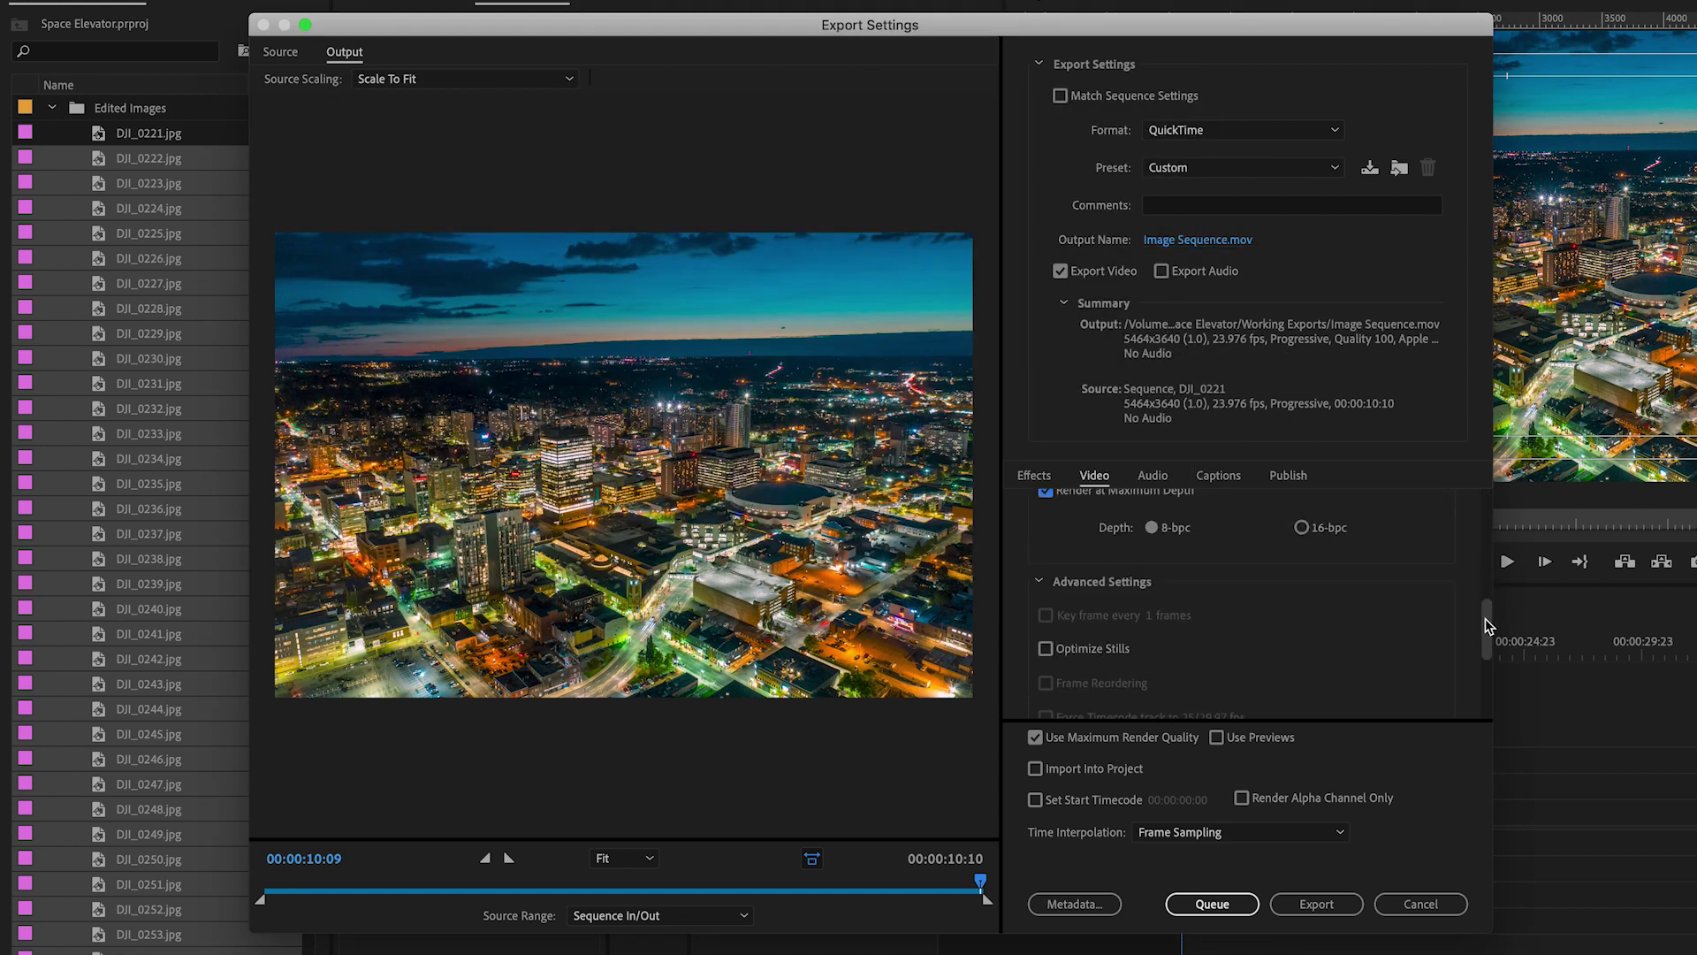
click(1316, 903)
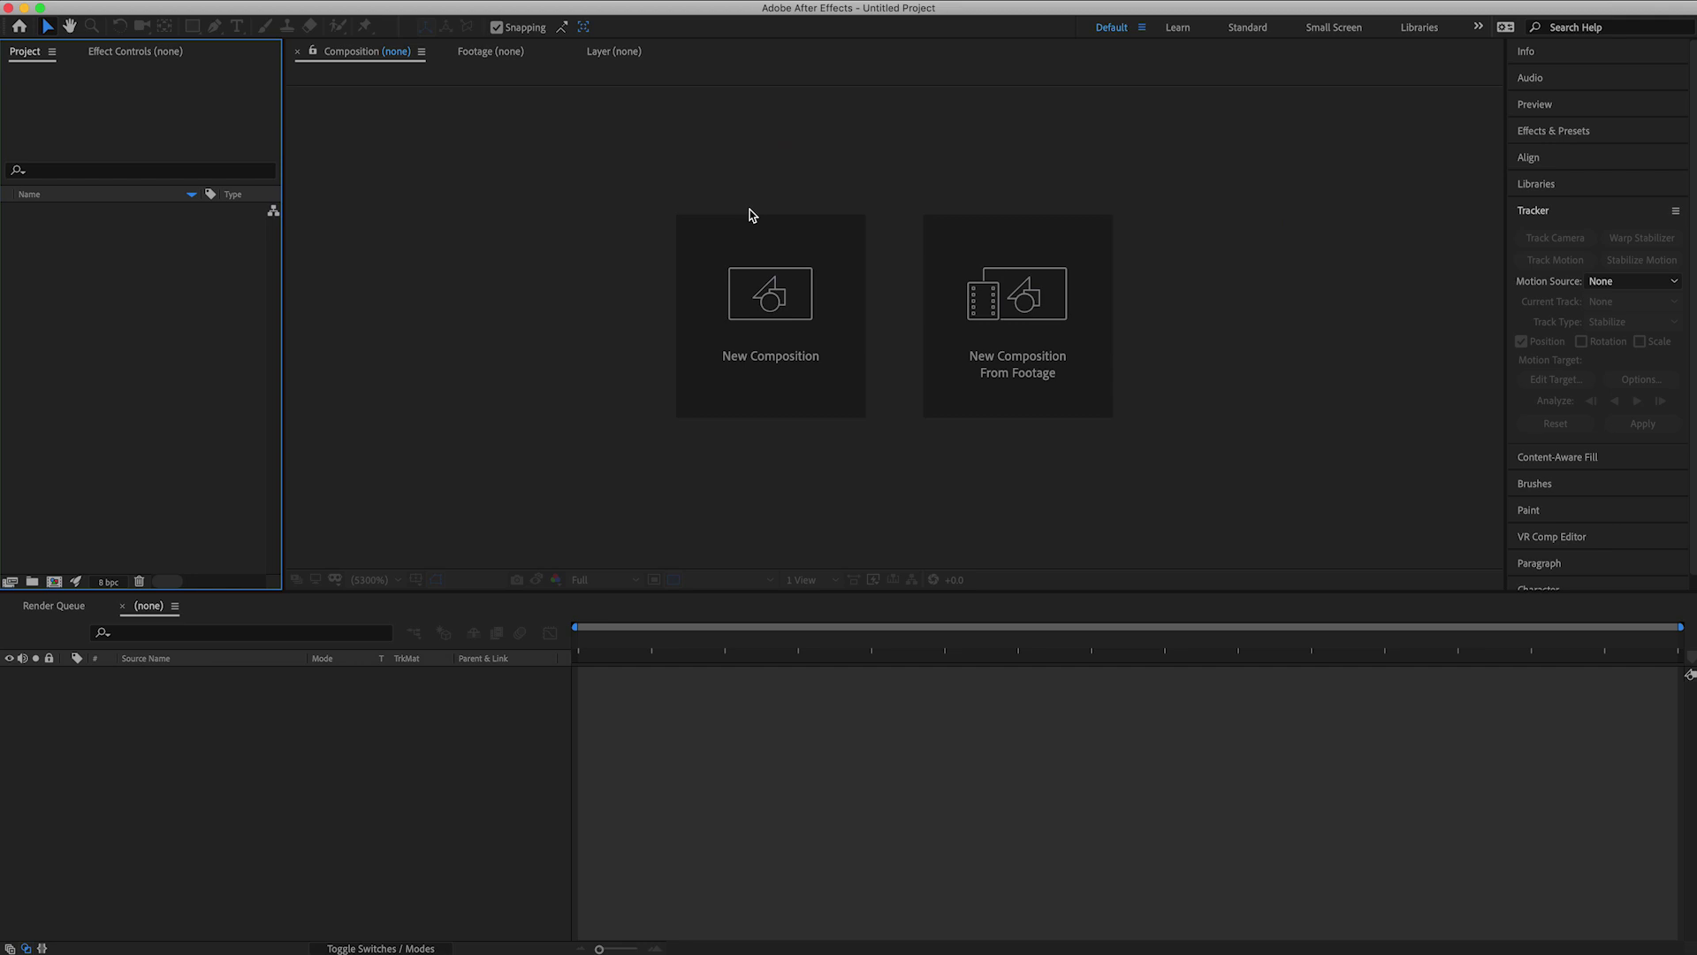
- In After Effects, import Image Sequence.mov from the Space Elevator project's Working Exports folder
key(super+i)
scroll(564, 210, down, 3)
click(547, 202)
click(663, 262)
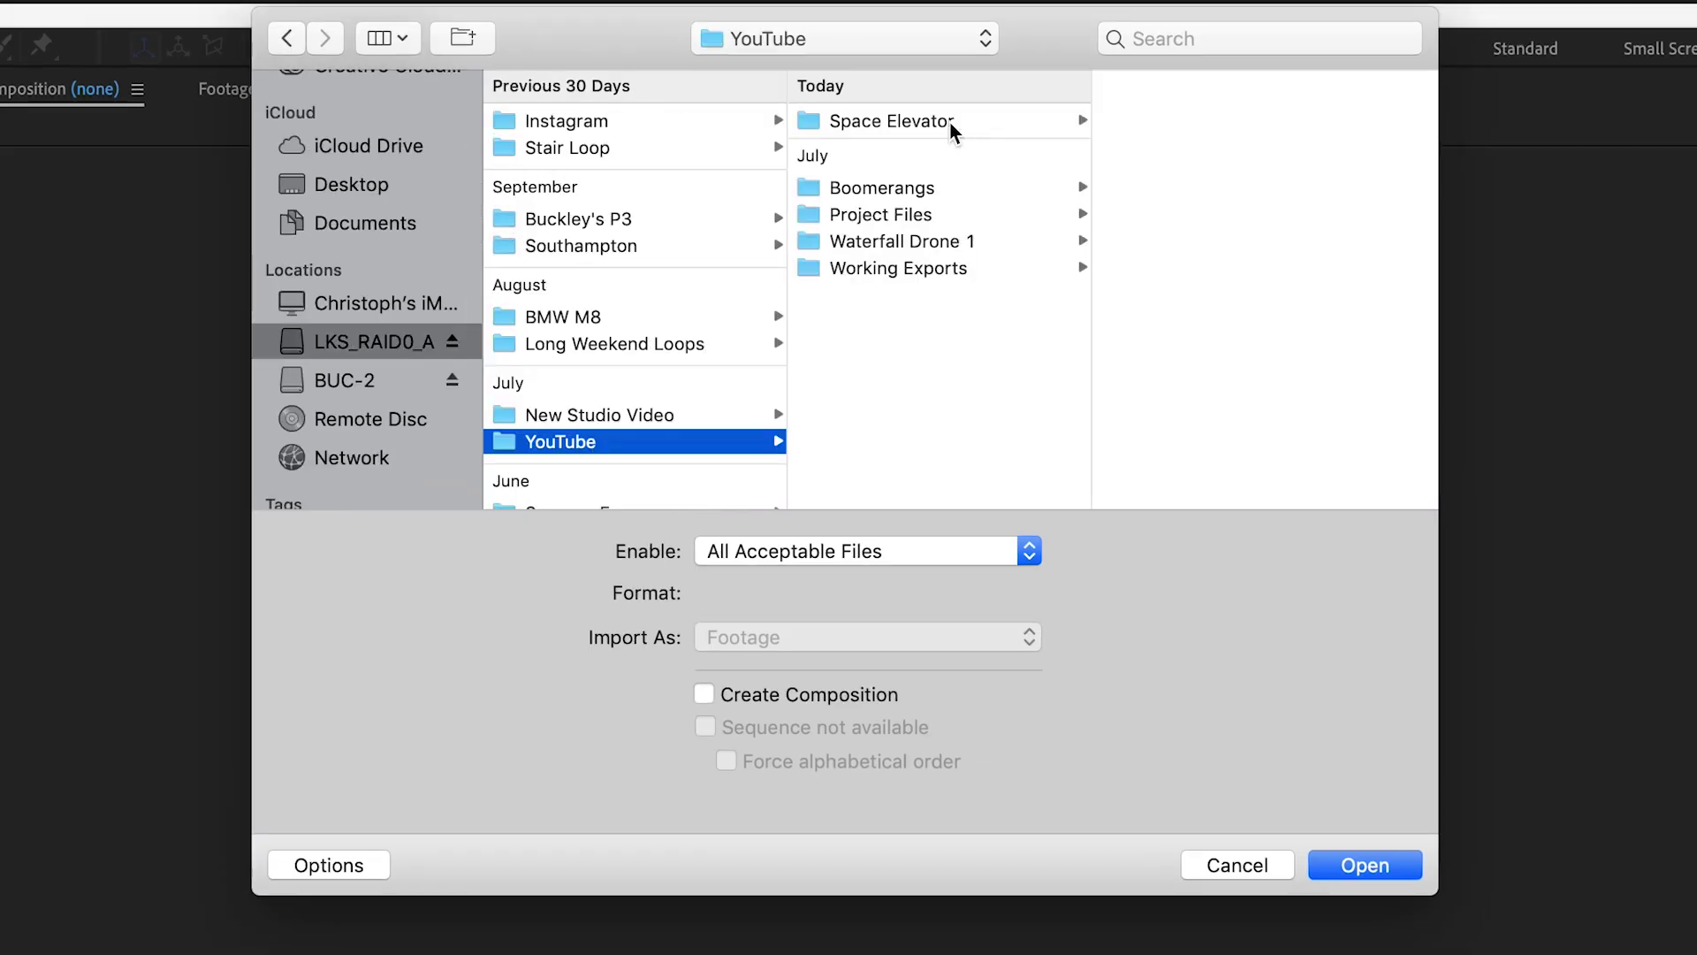
click(895, 72)
click(1034, 118)
click(1052, 71)
click(1153, 515)
- Create a composition from Image Sequence.mov and start Stabilize Motion on its layer
right_click(39, 355)
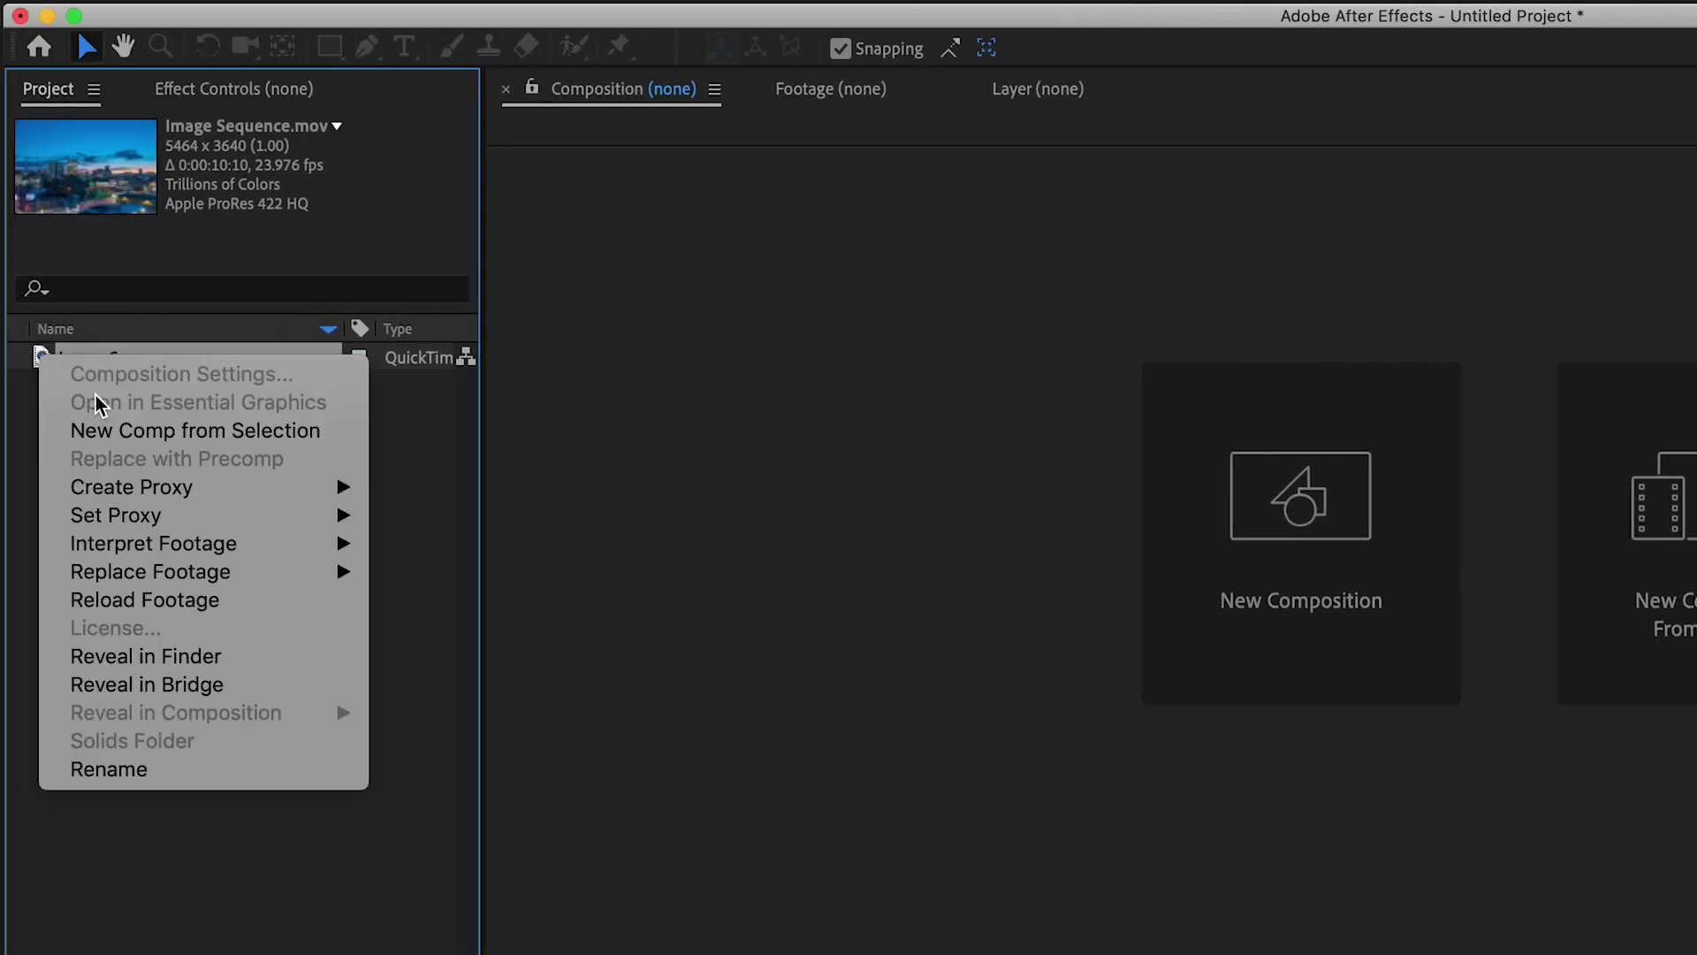
click(215, 430)
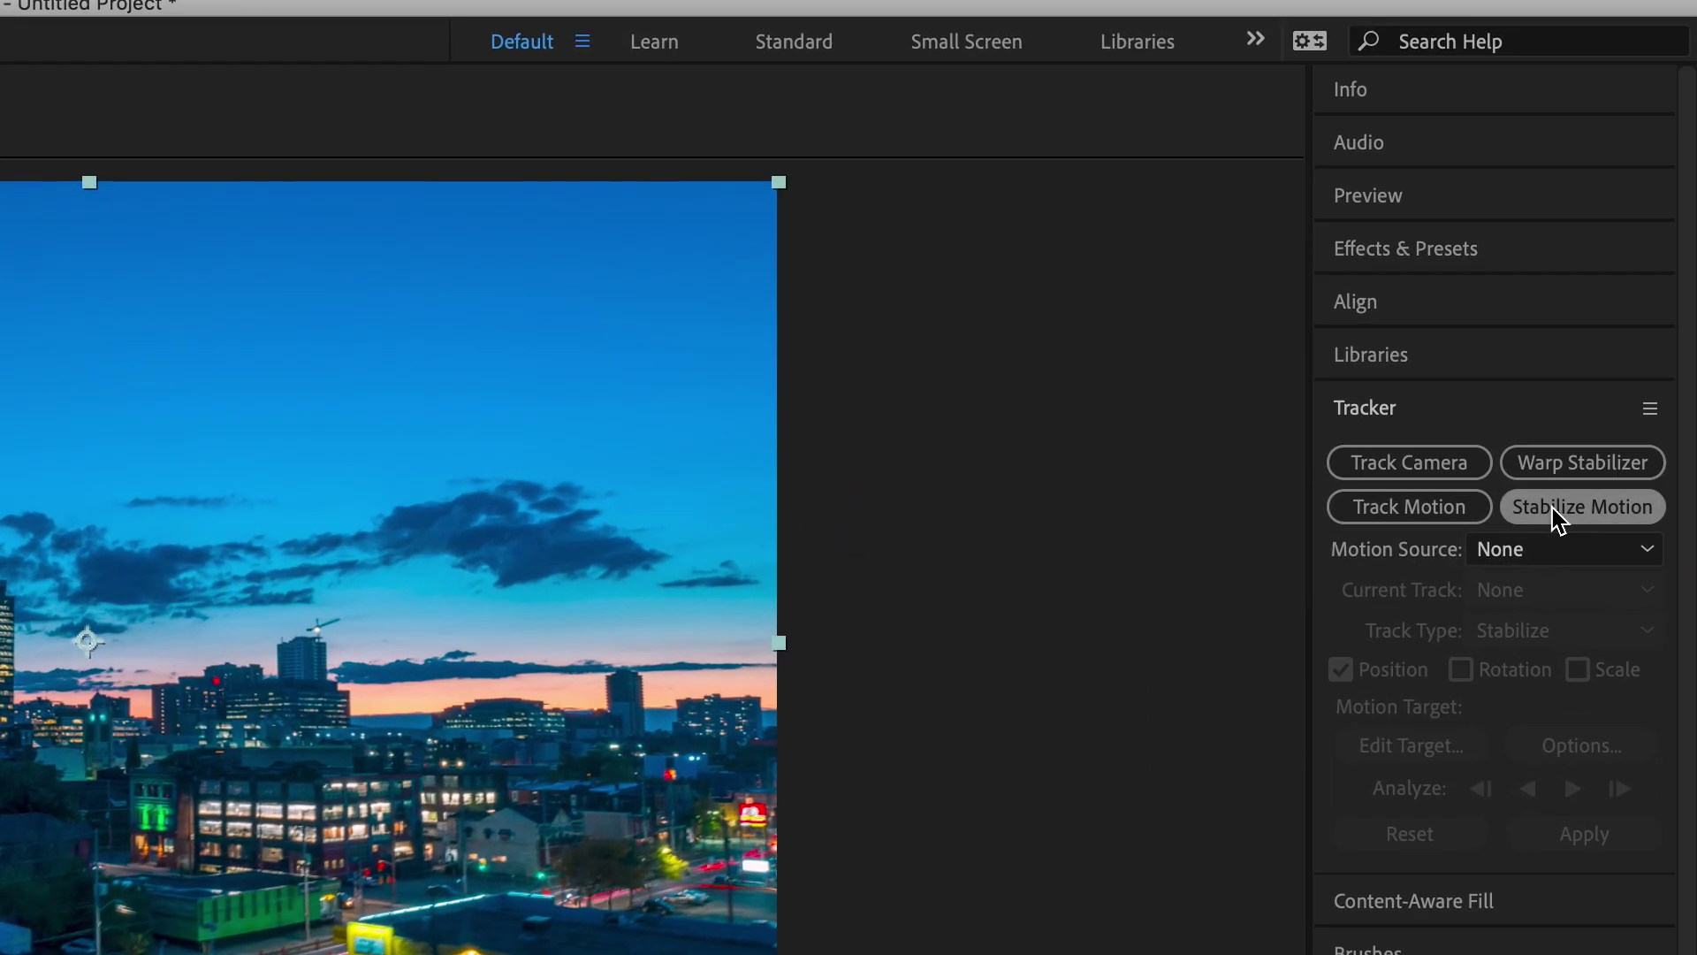
click(1582, 433)
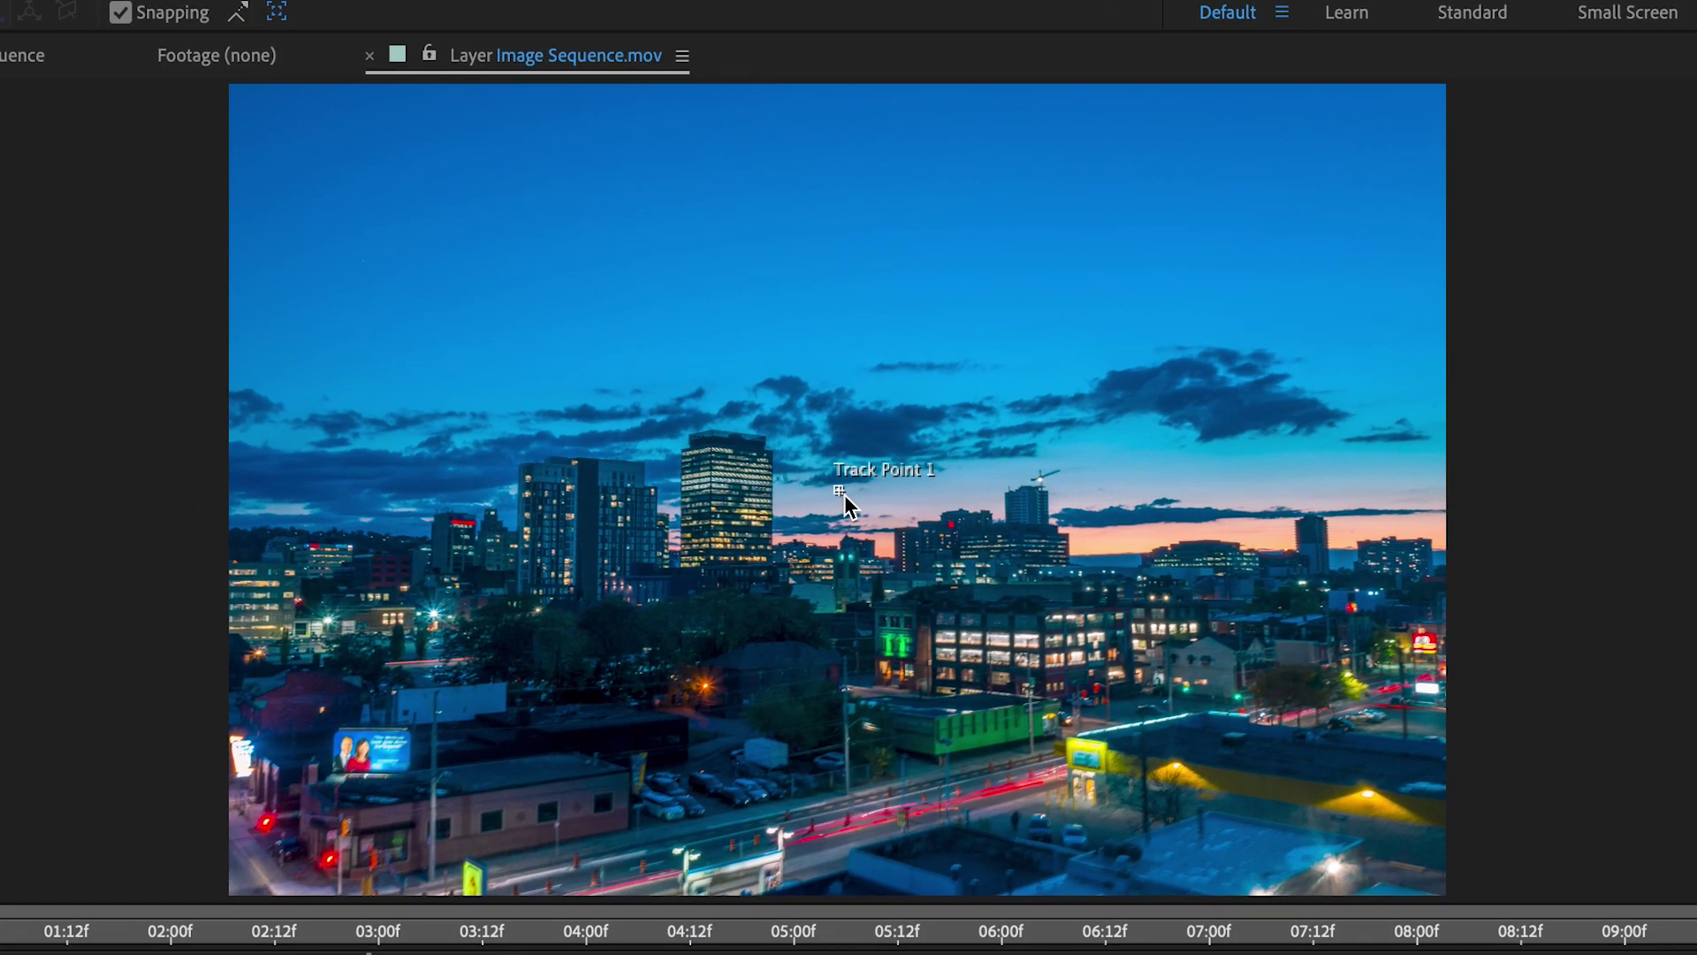
- Place the track point on the tallest tower's front corner at the top row of lit windows, working at 400% magnification
drag(839, 502, 733, 412)
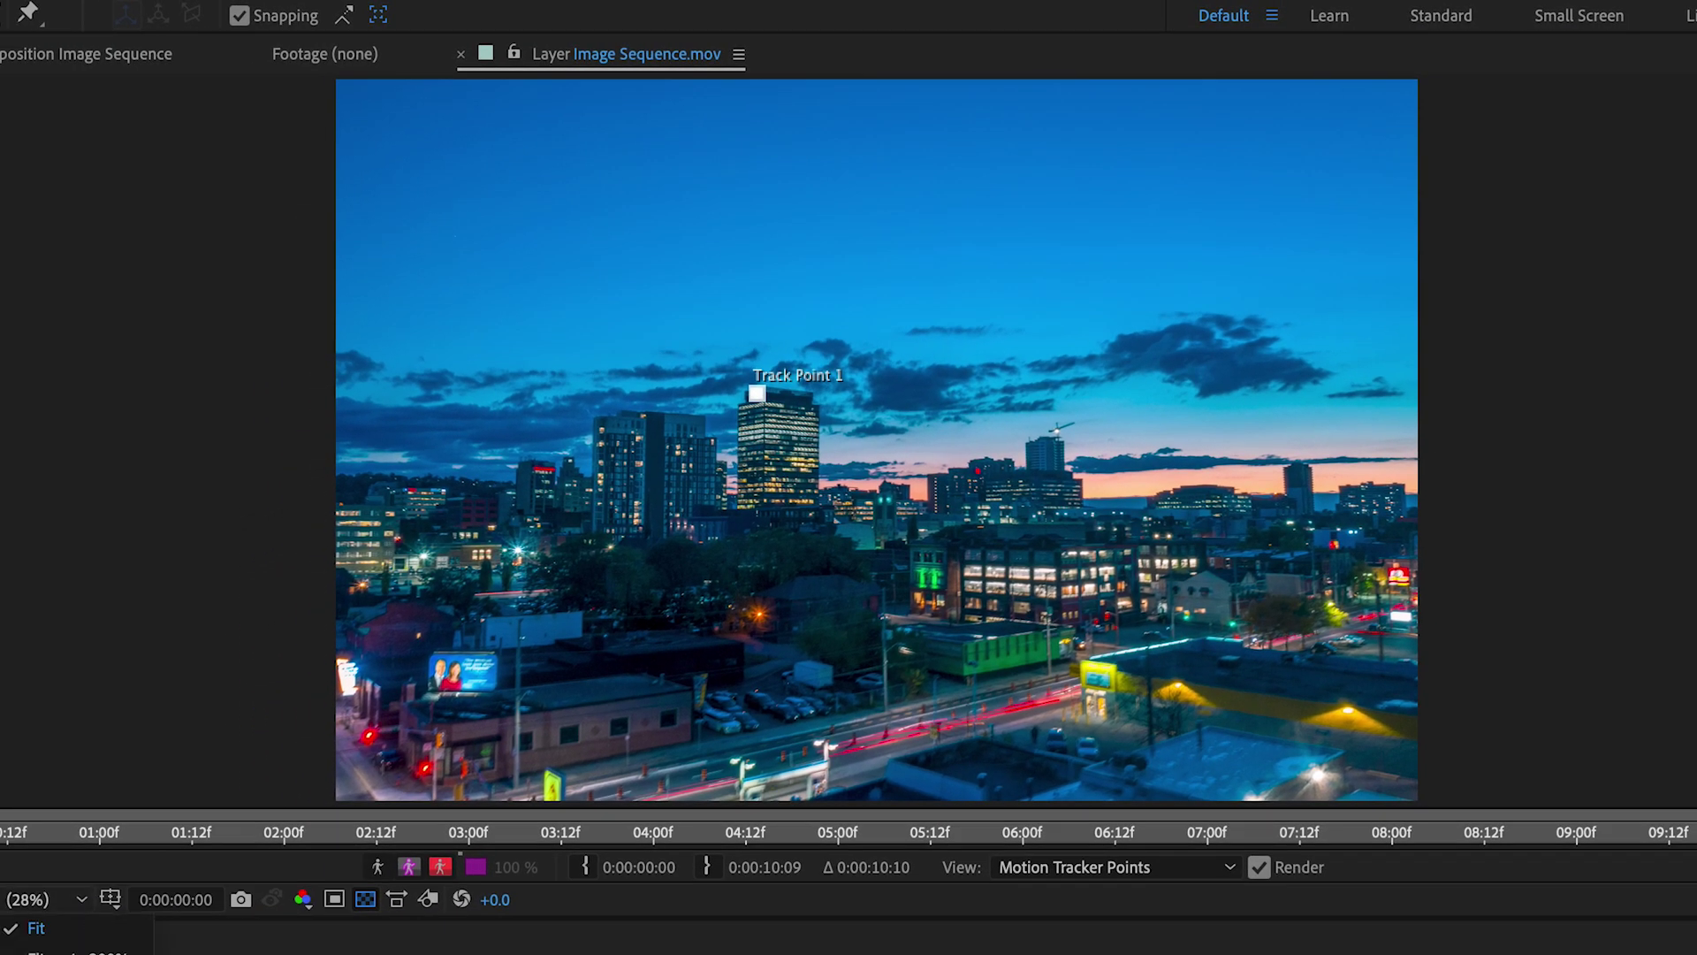
click(44, 954)
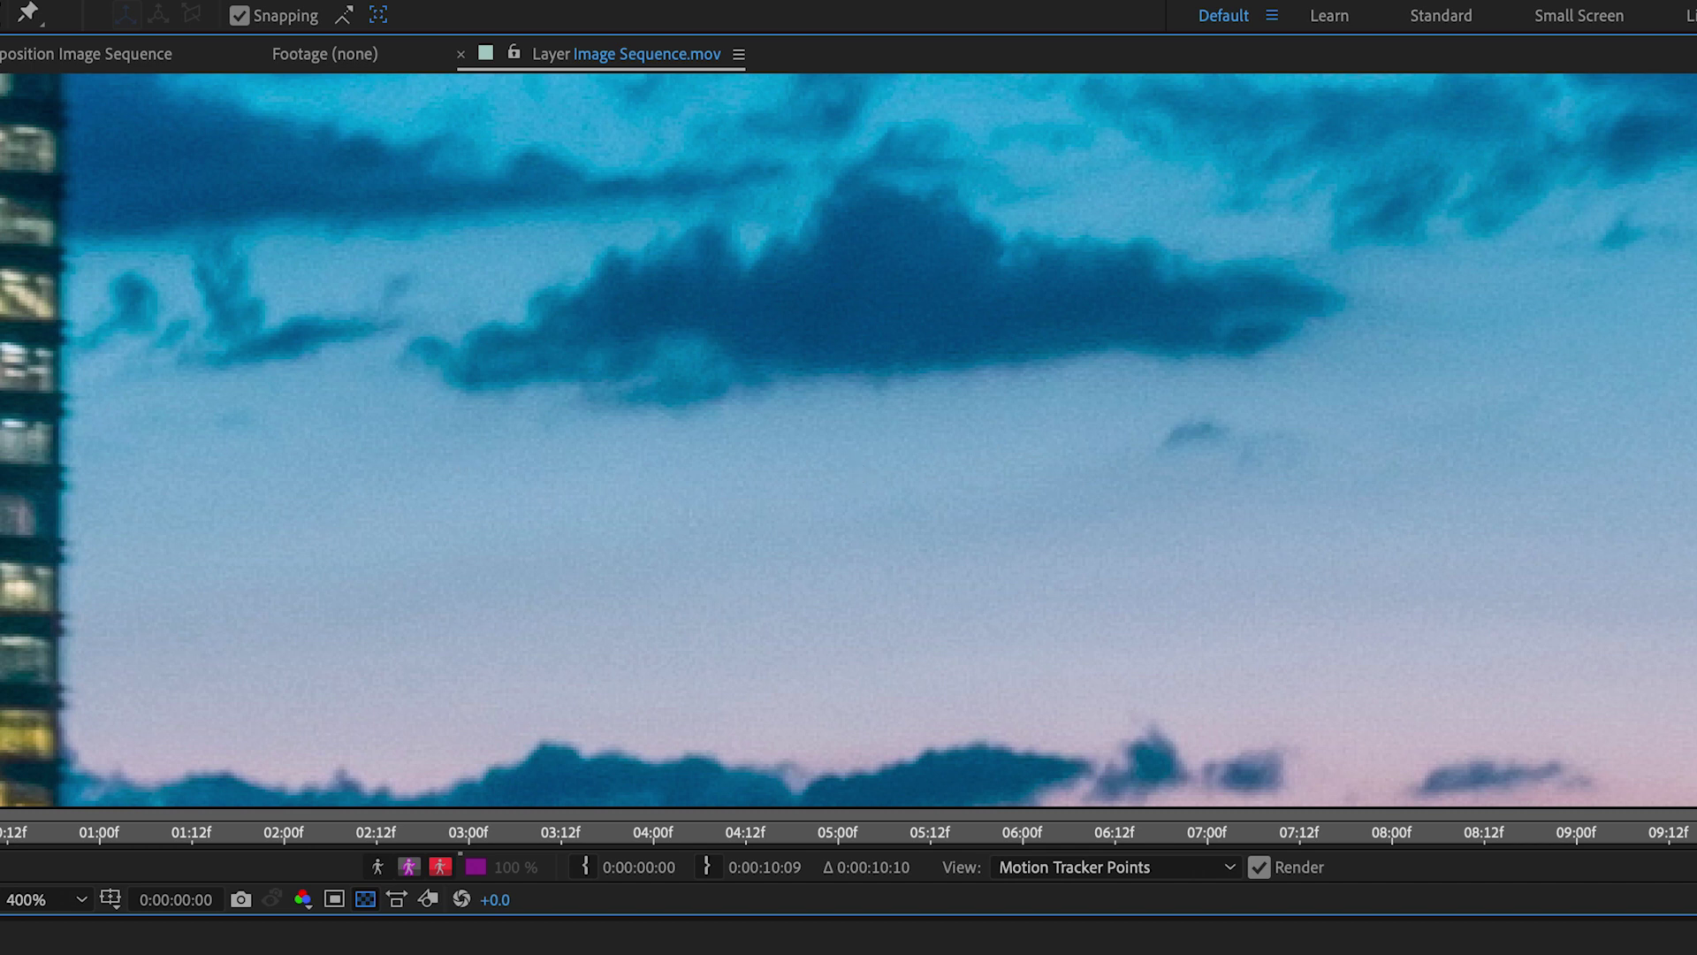
drag(284, 205, 966, 448)
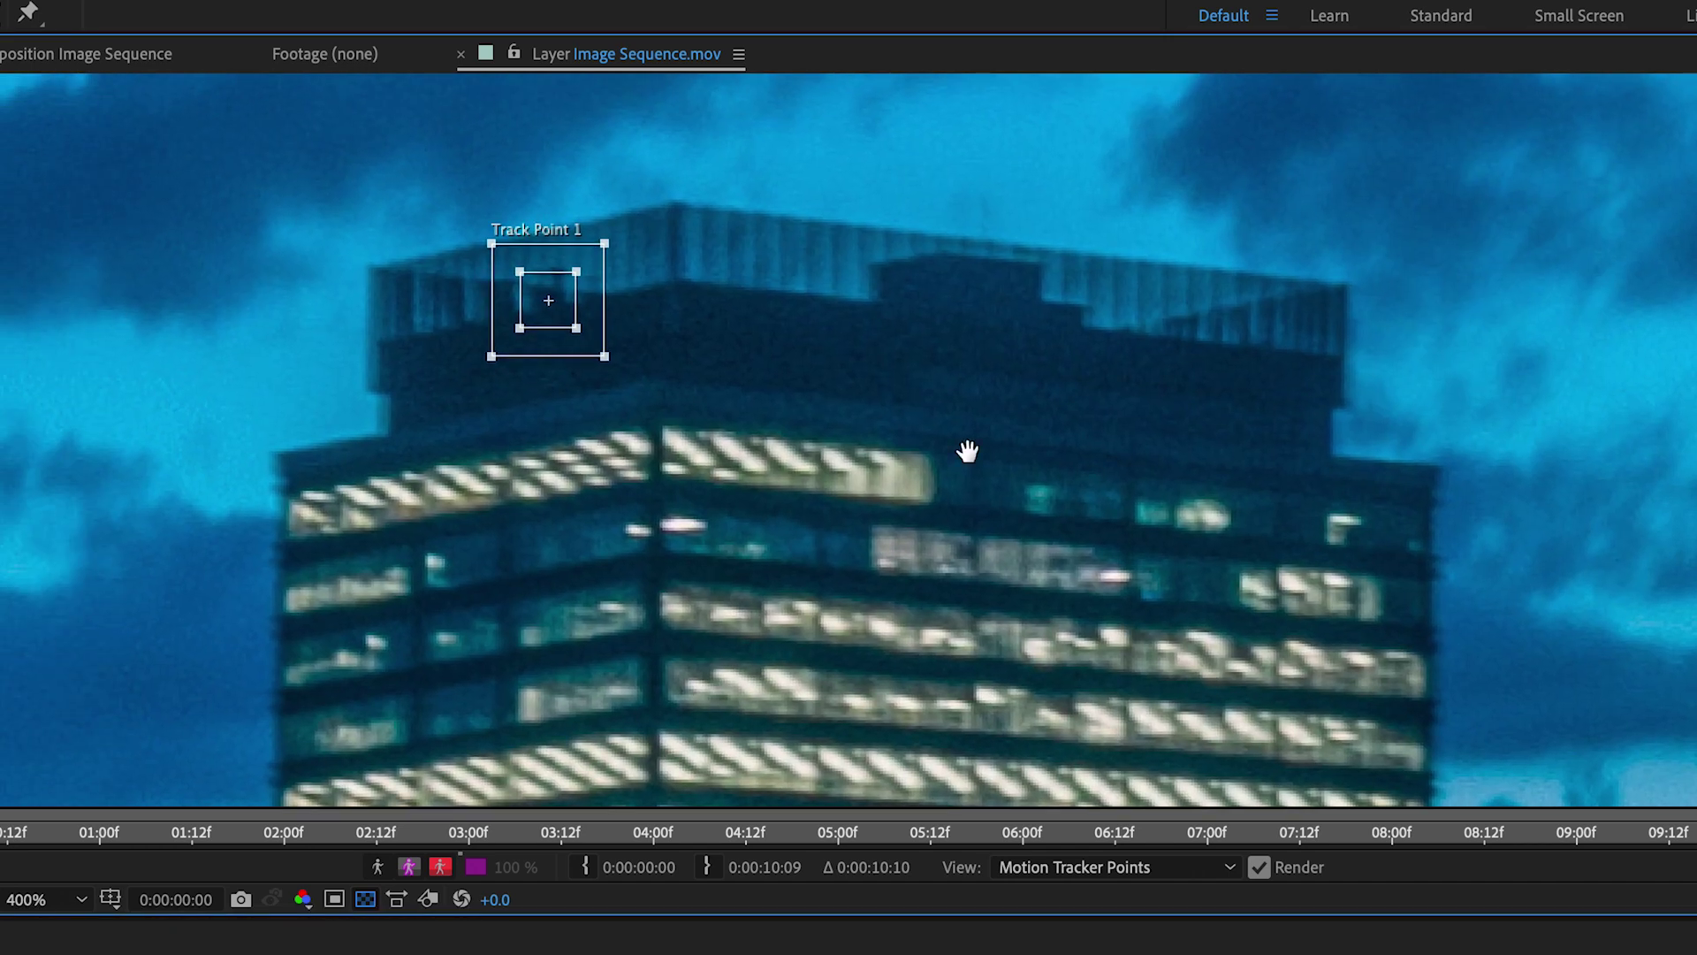
drag(626, 369, 777, 548)
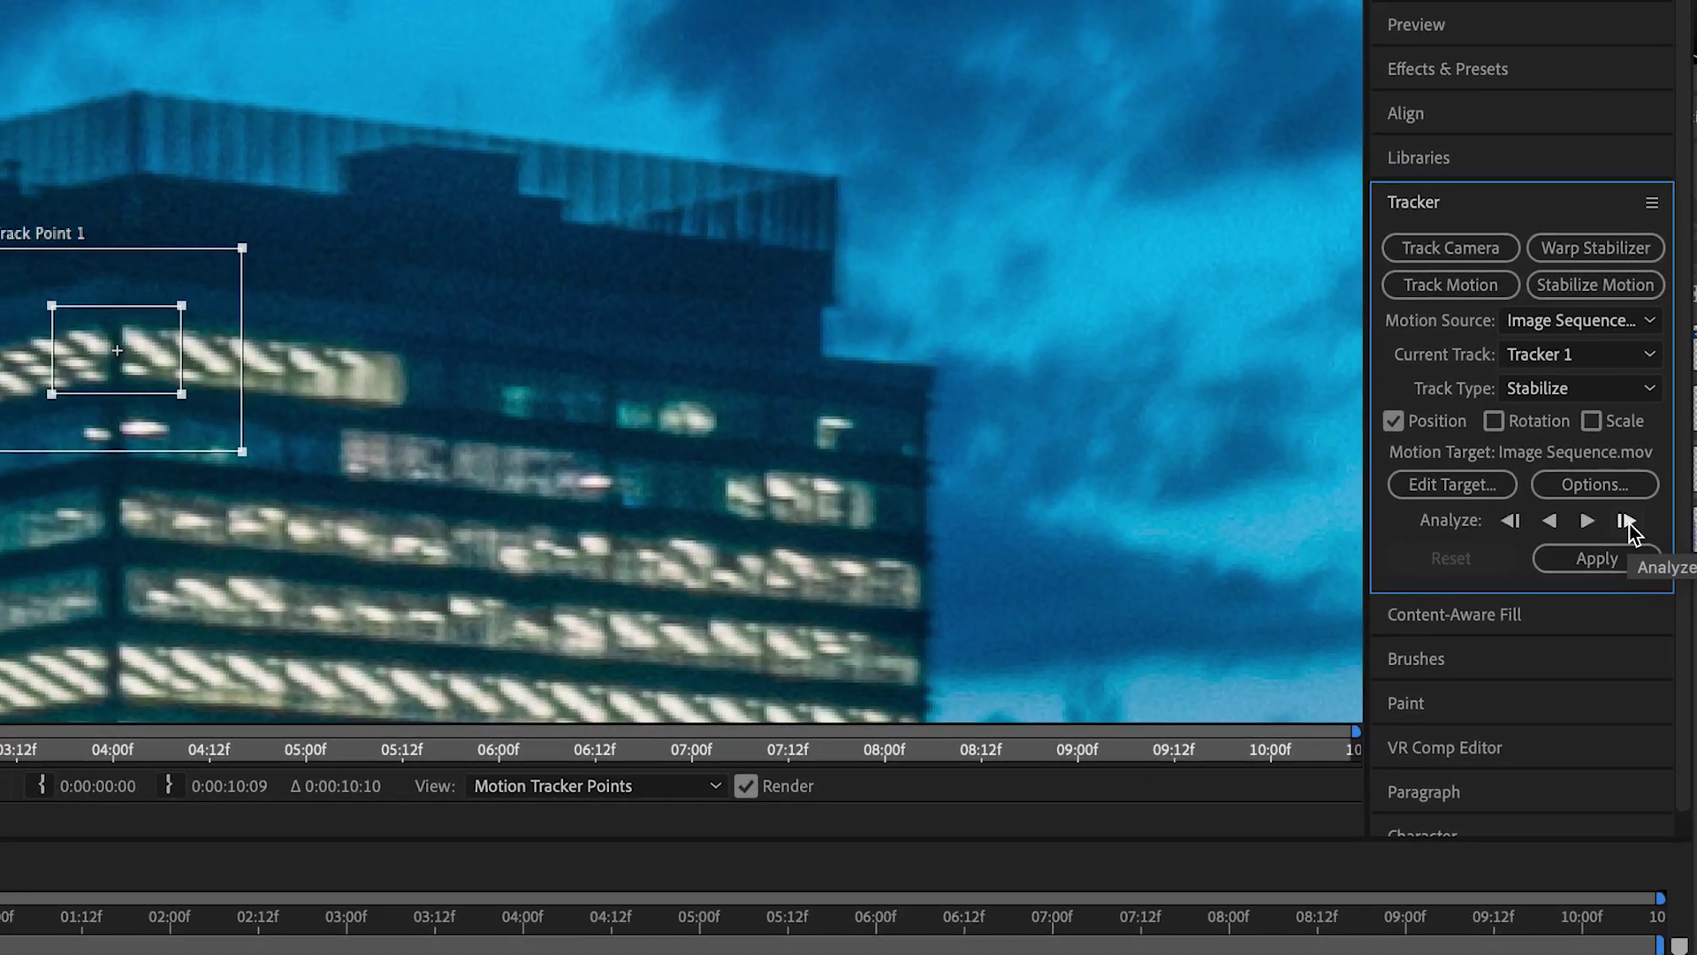
- Analyze the track point's motion through the clip and apply the stabilization in X and Y
click(1626, 521)
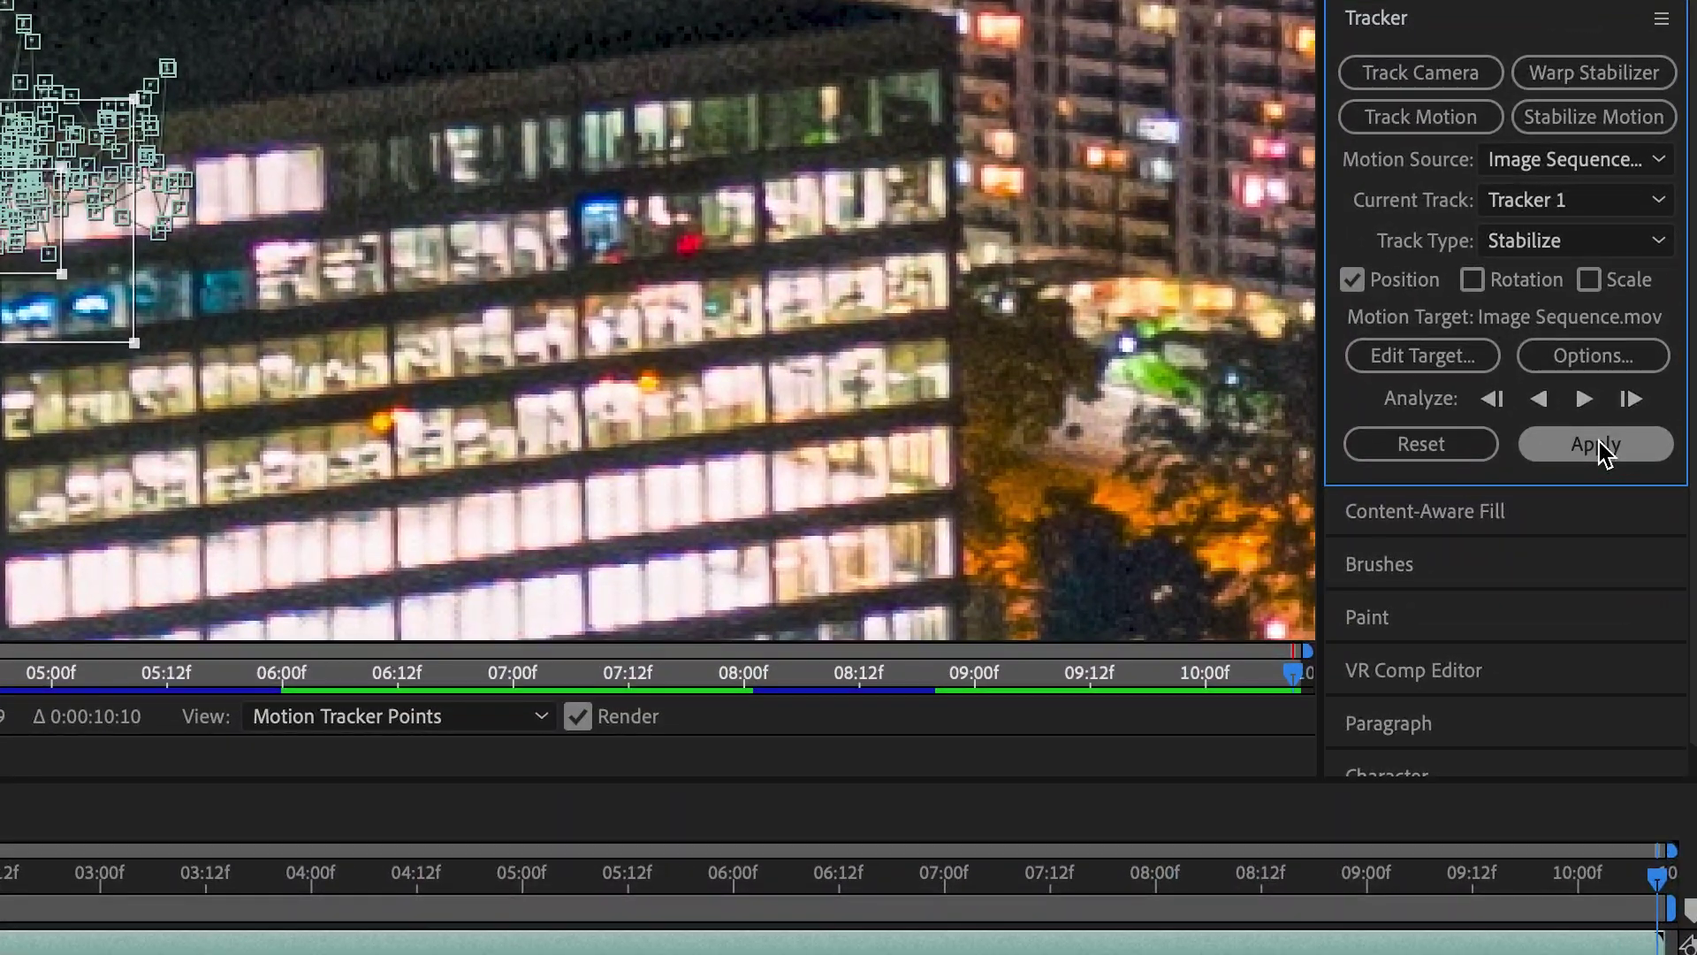
click(1599, 445)
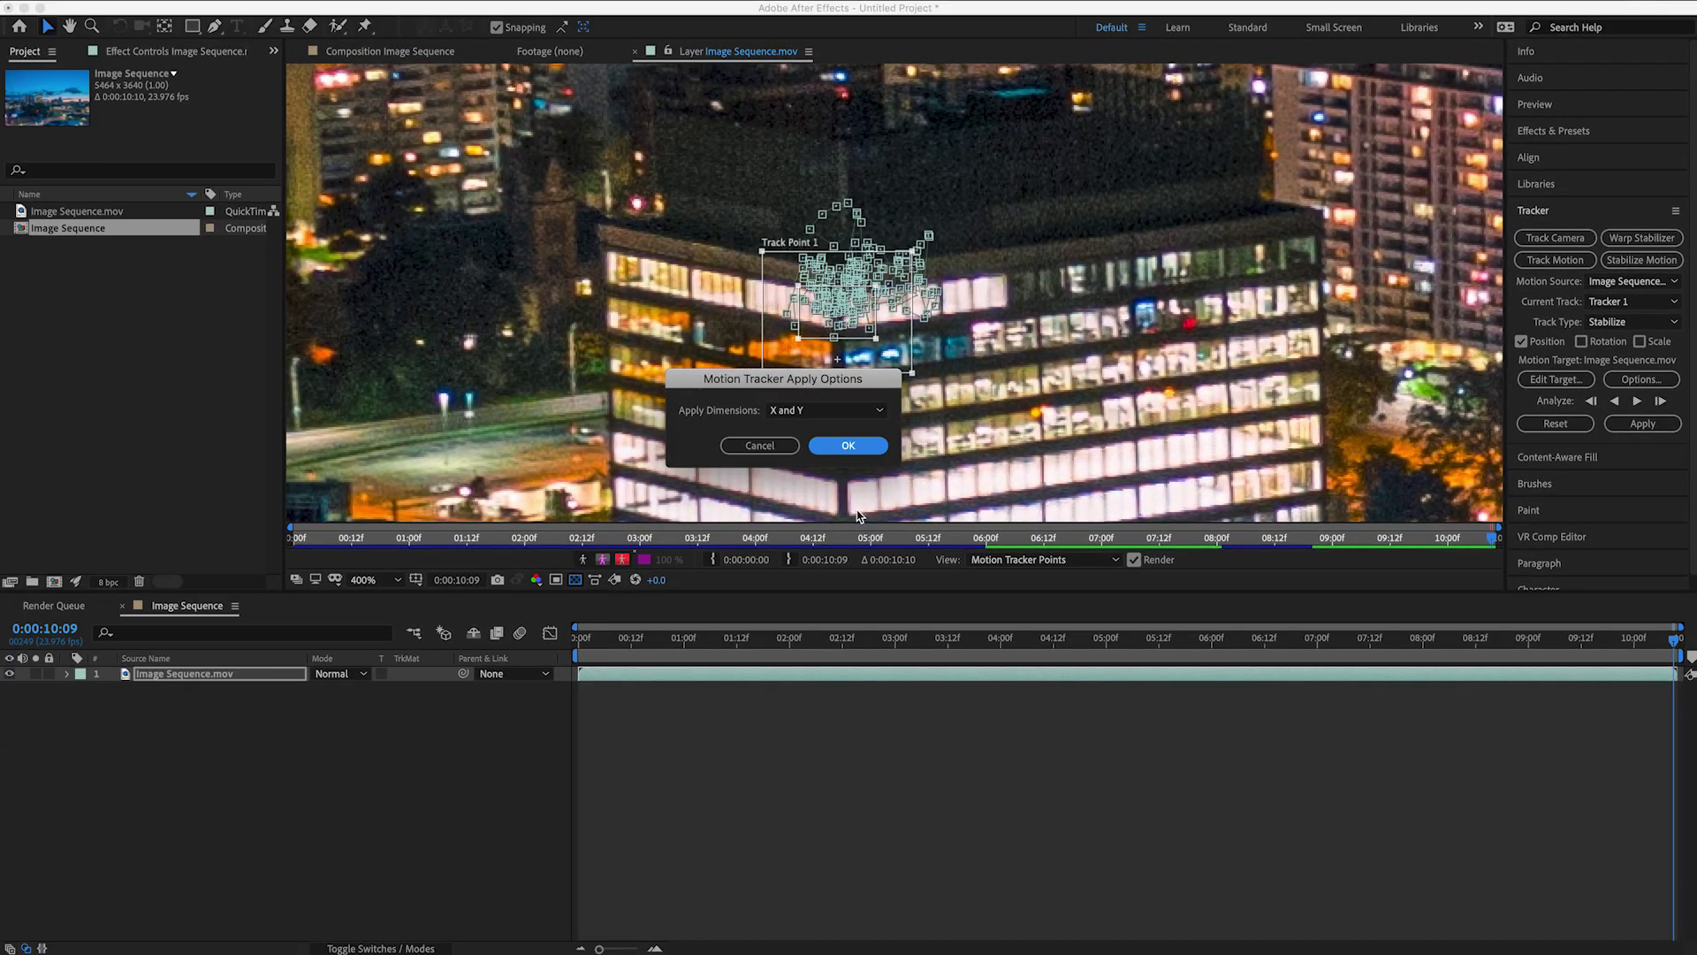
click(850, 446)
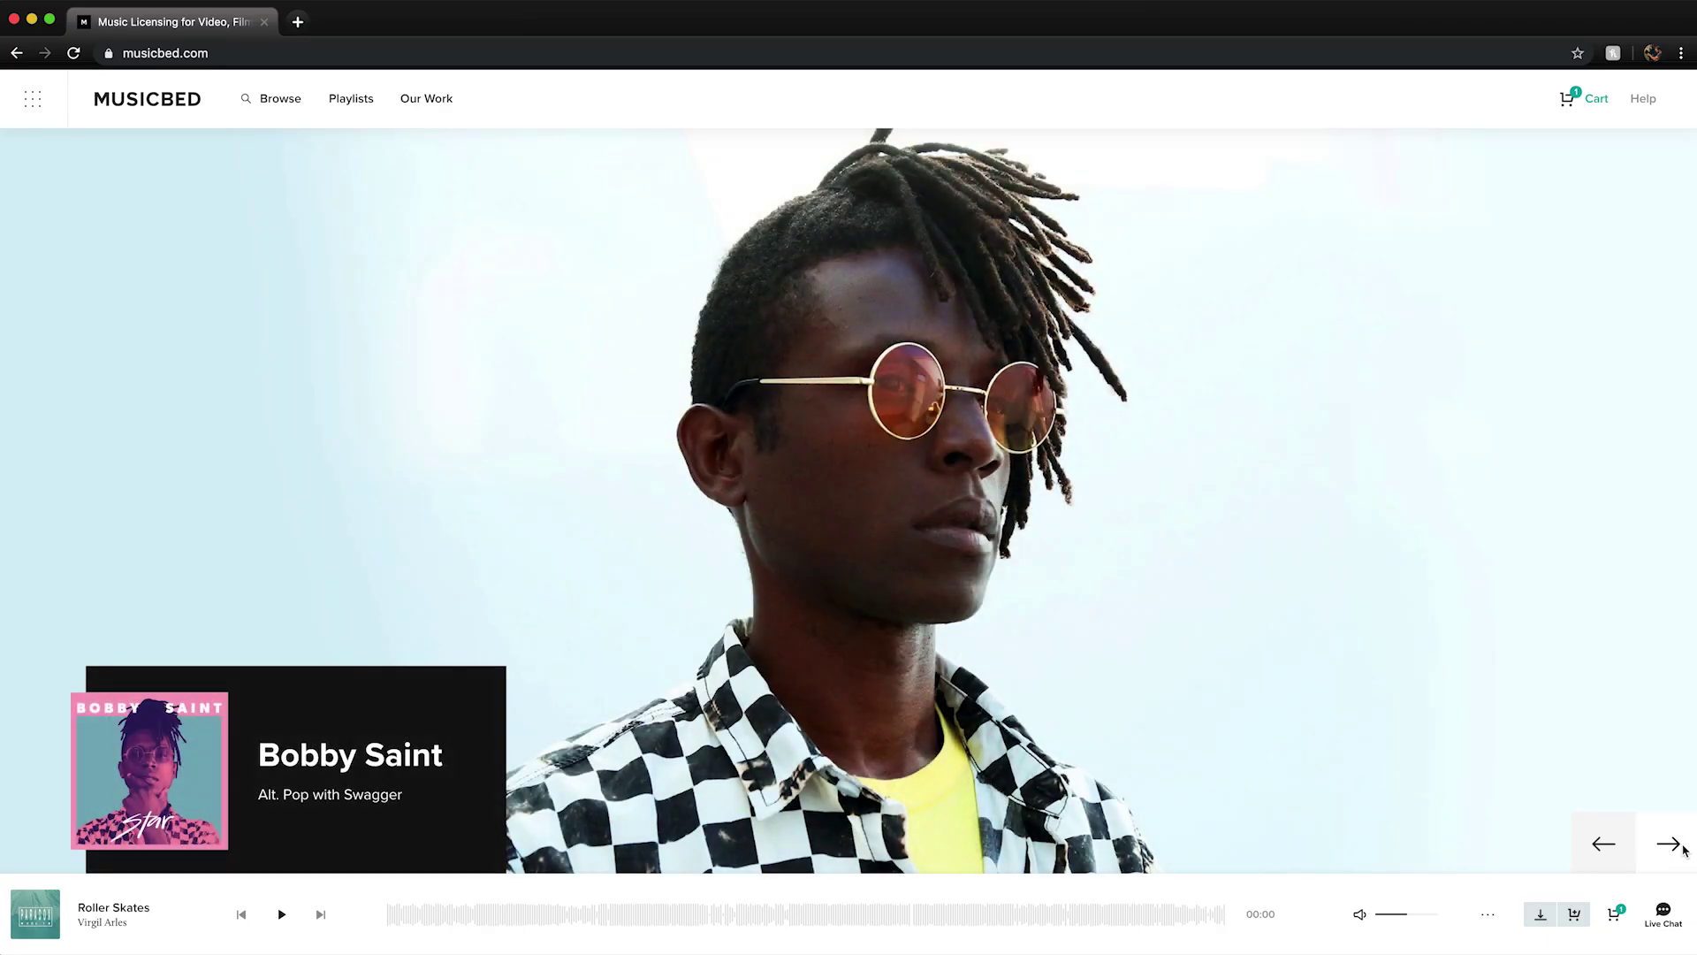
click(1668, 845)
click(1668, 844)
click(1668, 844)
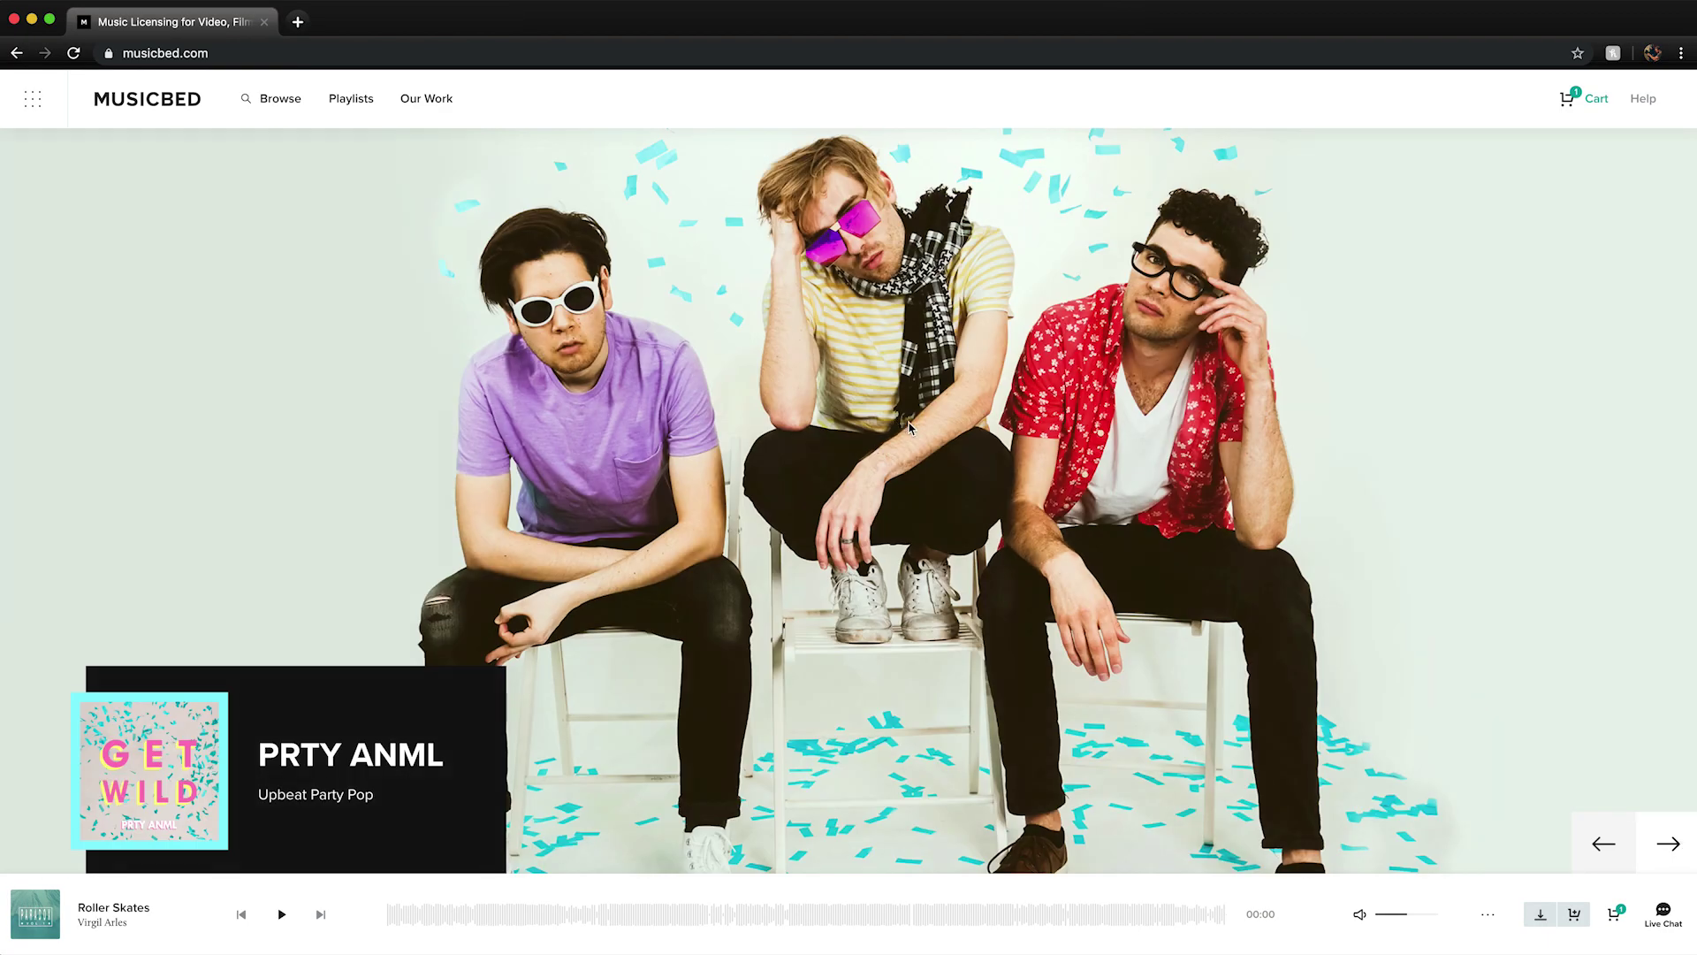
- On the Musicbed website, open the subscription pricing and start the 30-day free trial setup for the Personal plan
click(33, 98)
click(221, 422)
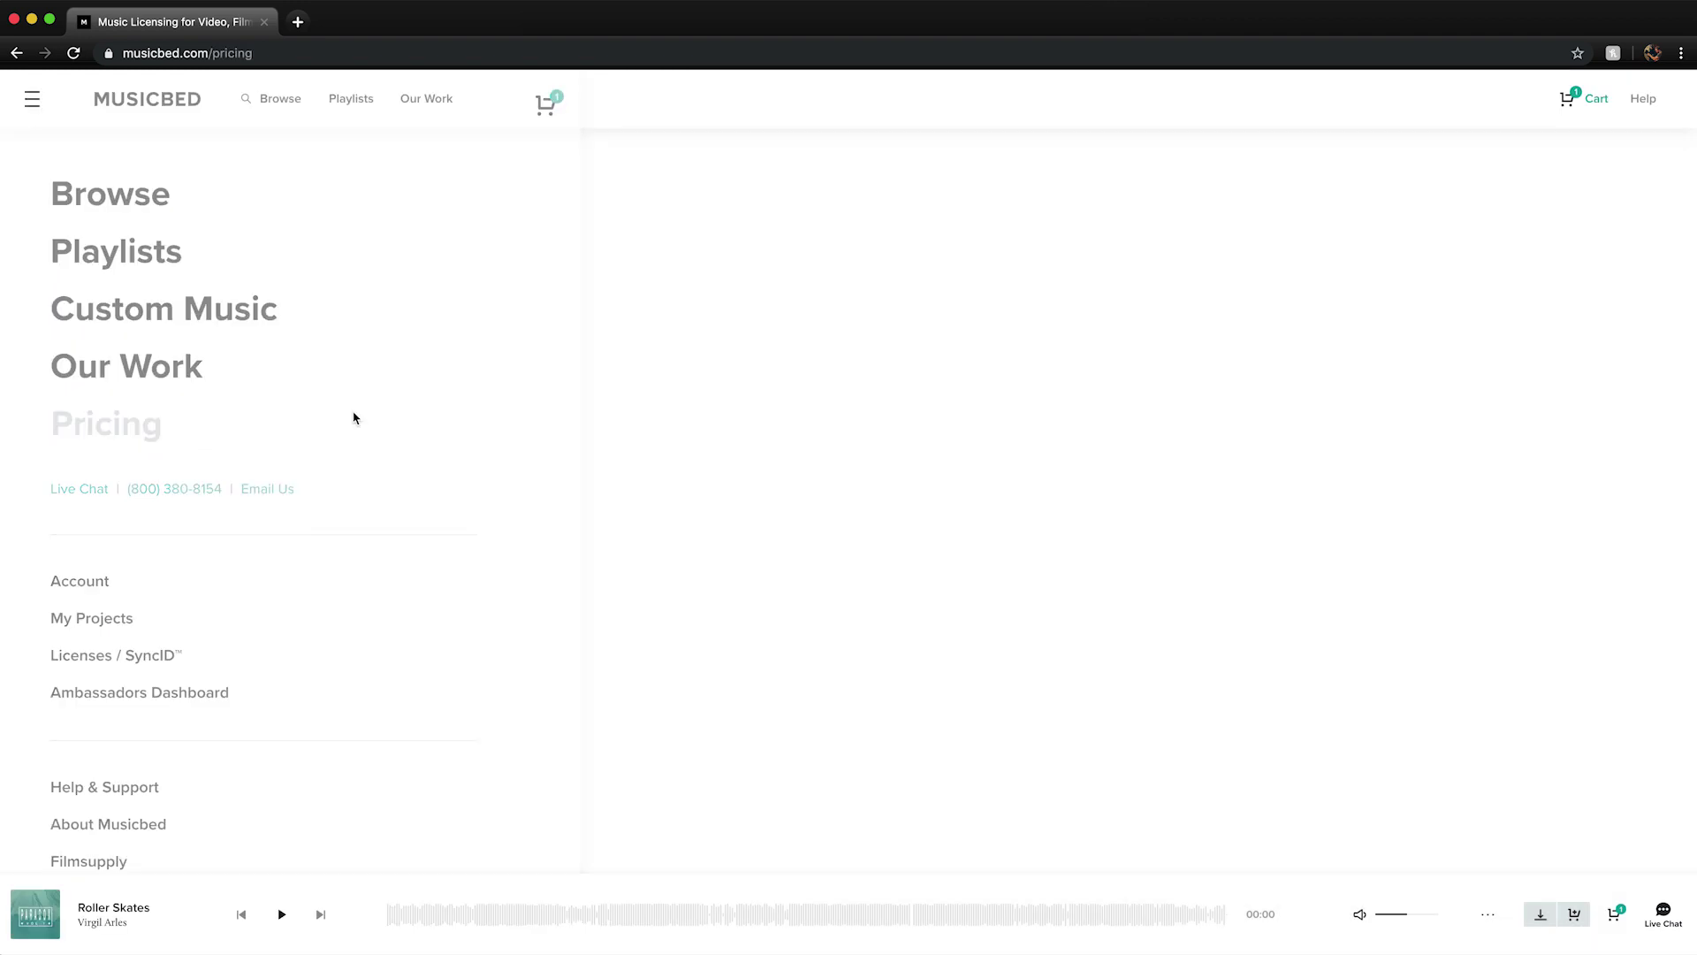
scroll(511, 360, down, 3)
click(566, 482)
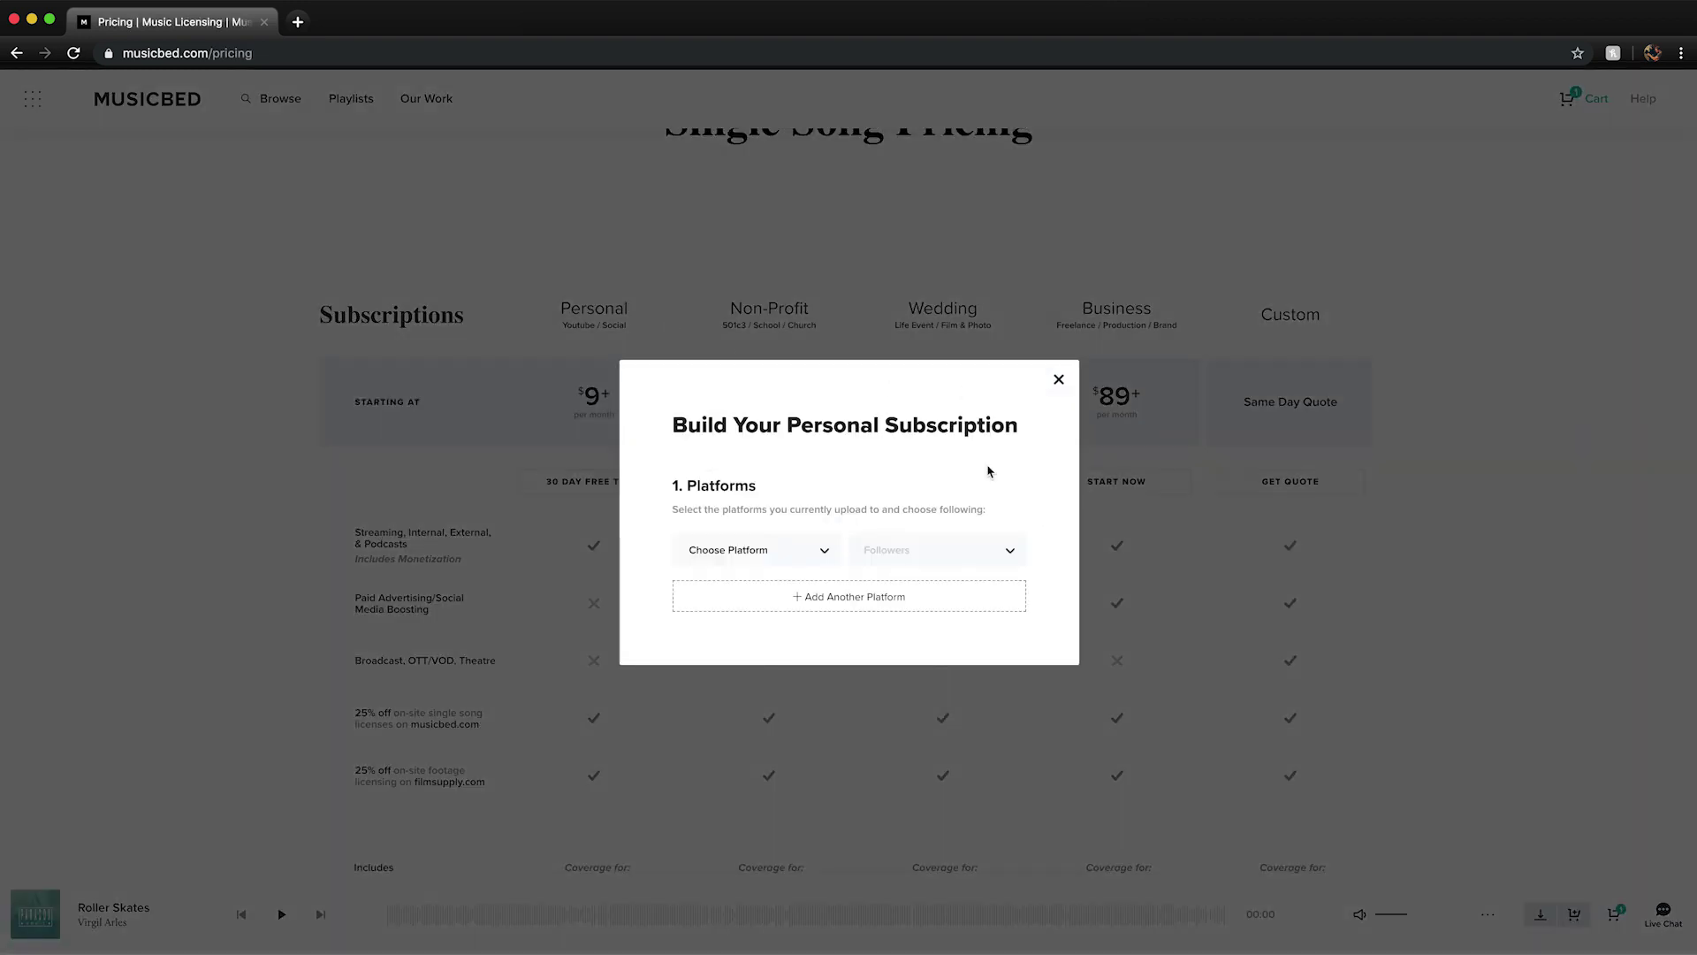
- Preview a Personal subscription for YouTube with 0 - 5,000 followers and less than $250k yearly income, and close the plan builder
click(822, 549)
click(800, 598)
click(928, 550)
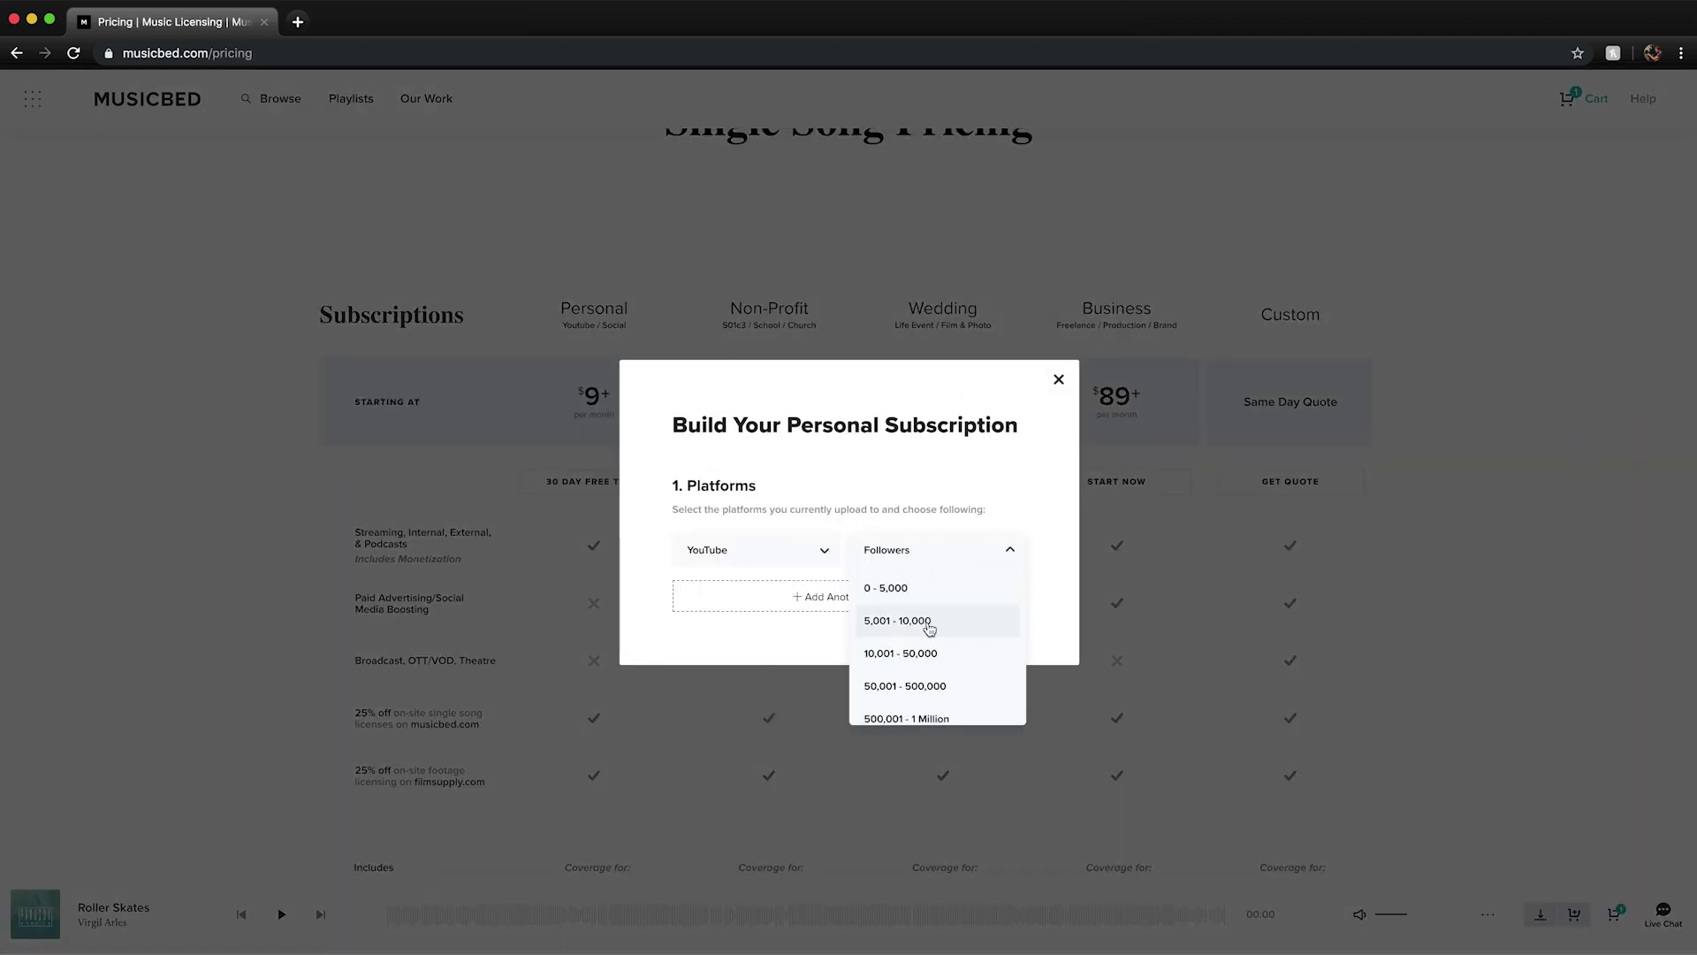
click(886, 588)
click(834, 655)
click(850, 698)
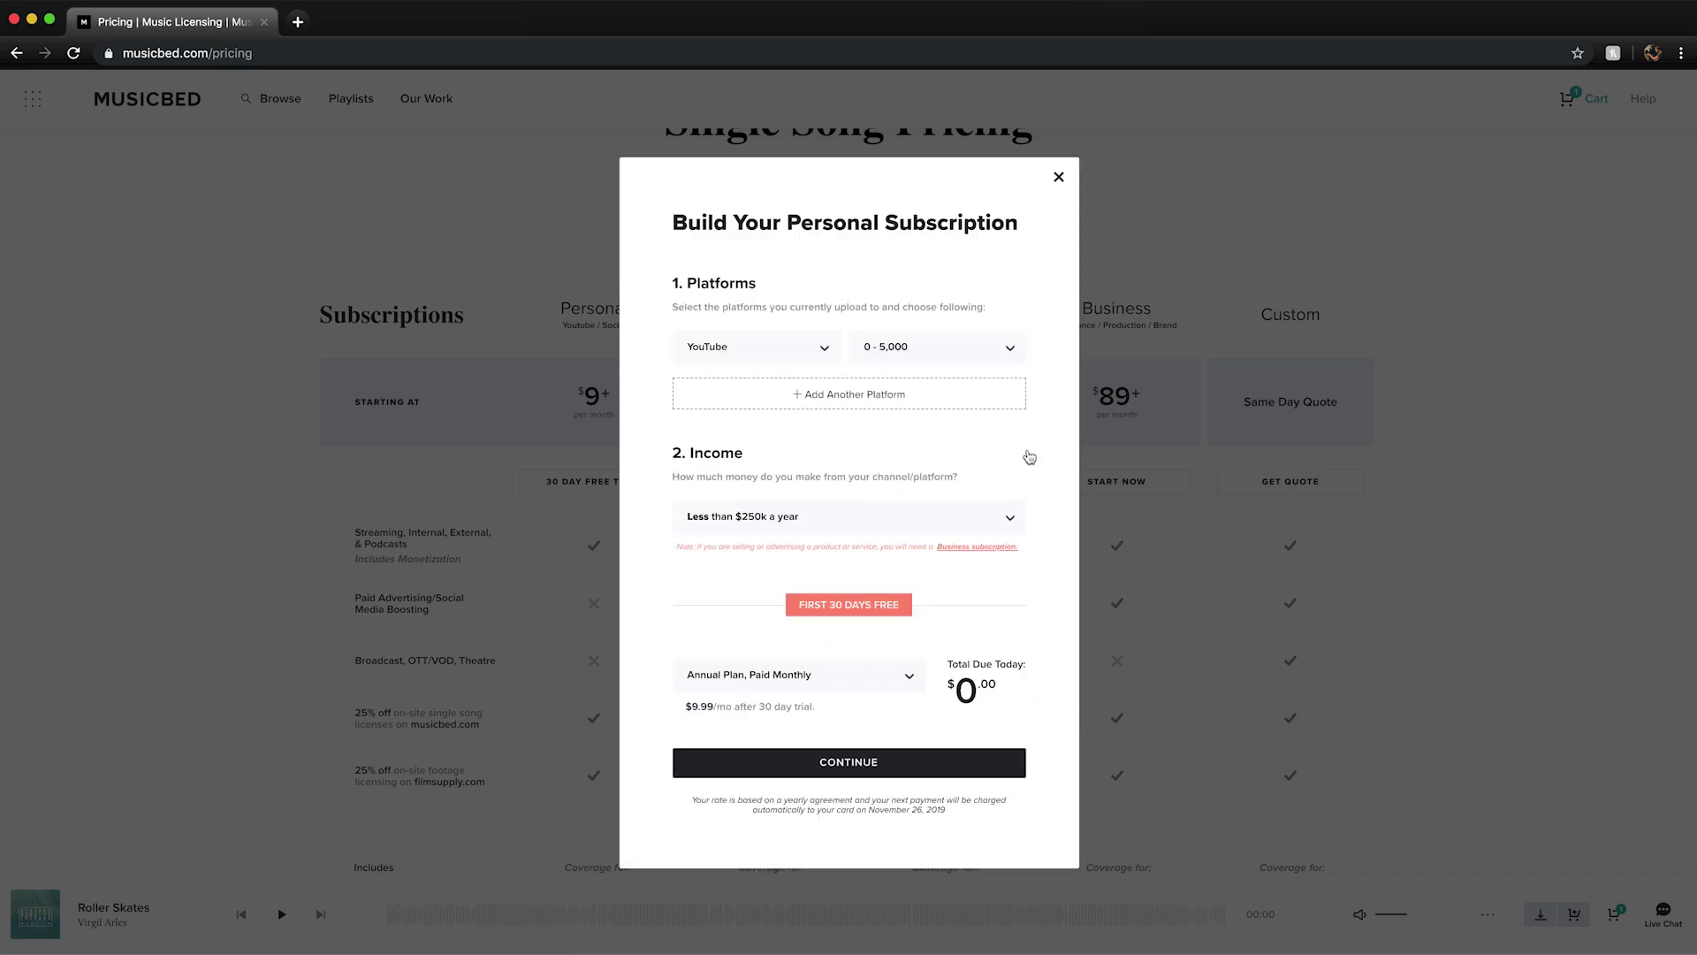
click(1059, 179)
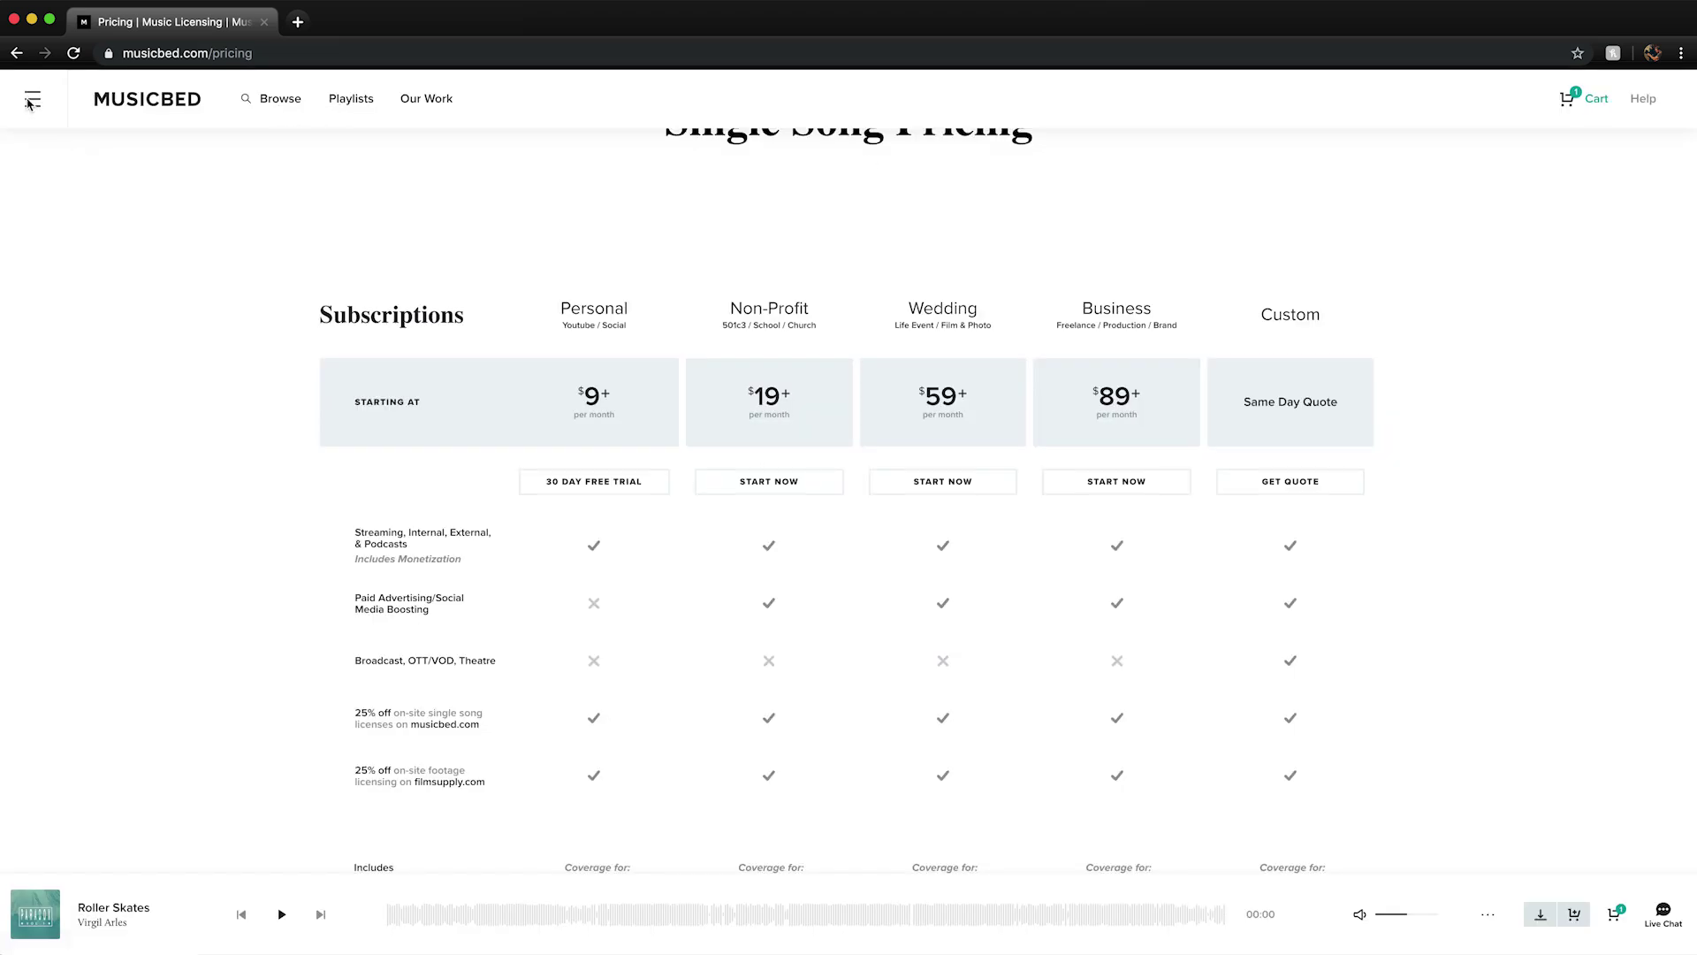
- Open the Lewpz project among the saved music projects and search its songs for "virgil"
click(31, 100)
click(114, 621)
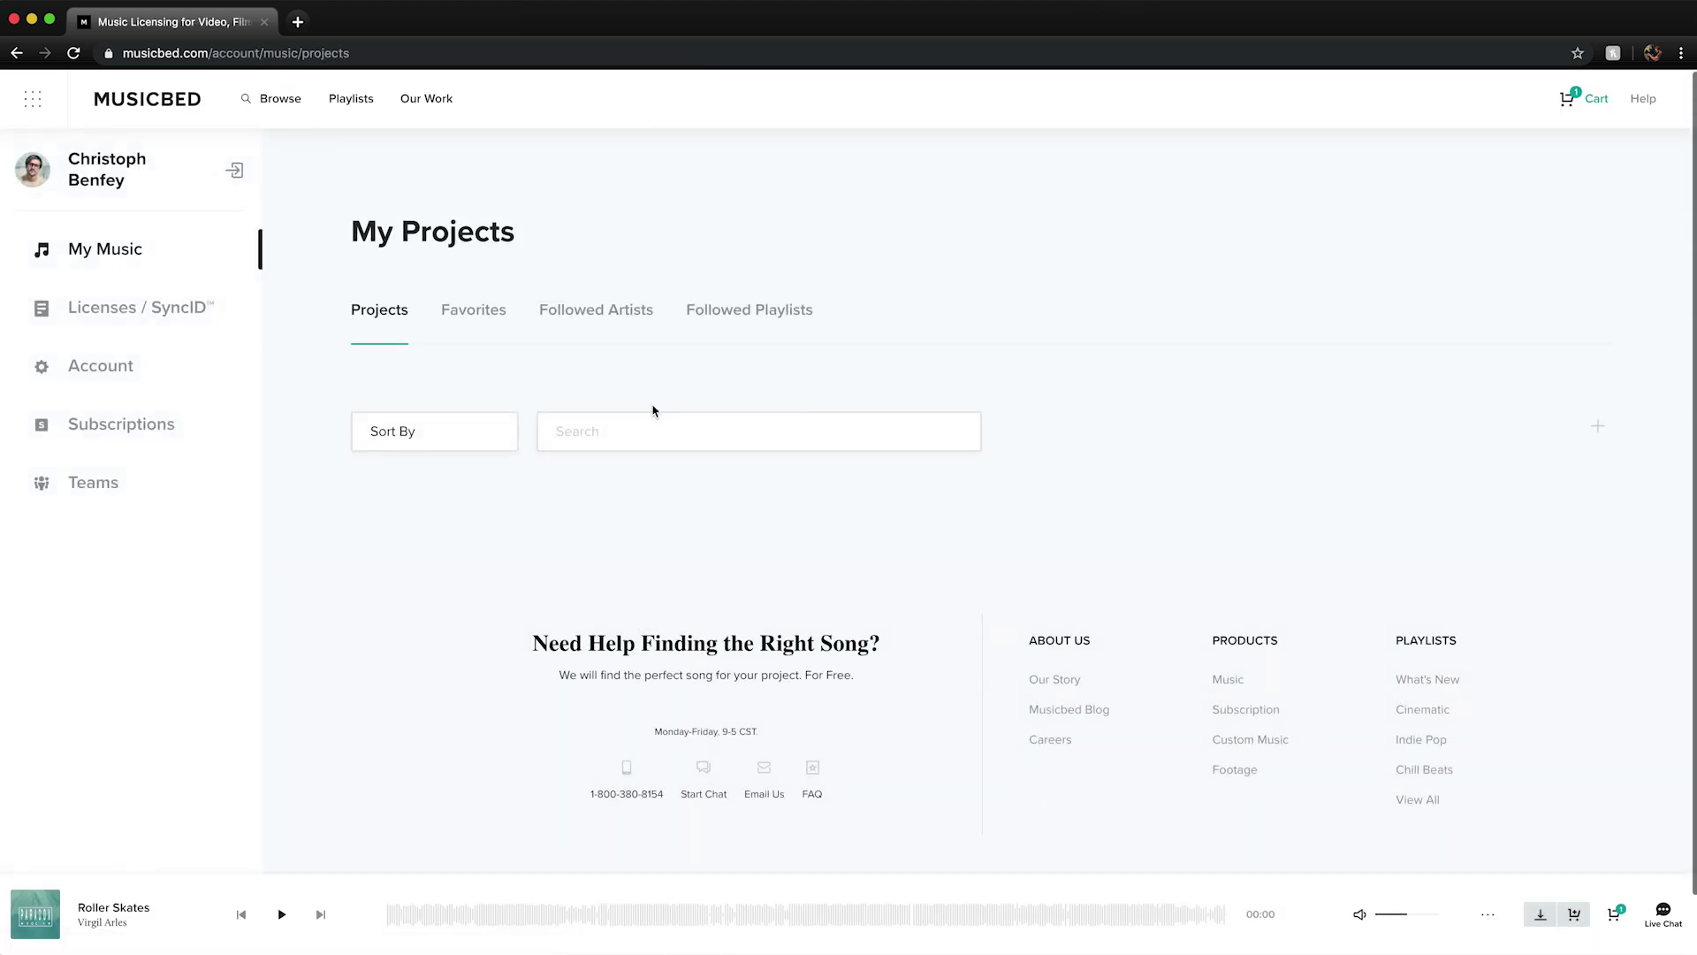
scroll(852, 438, down, 15)
click(384, 487)
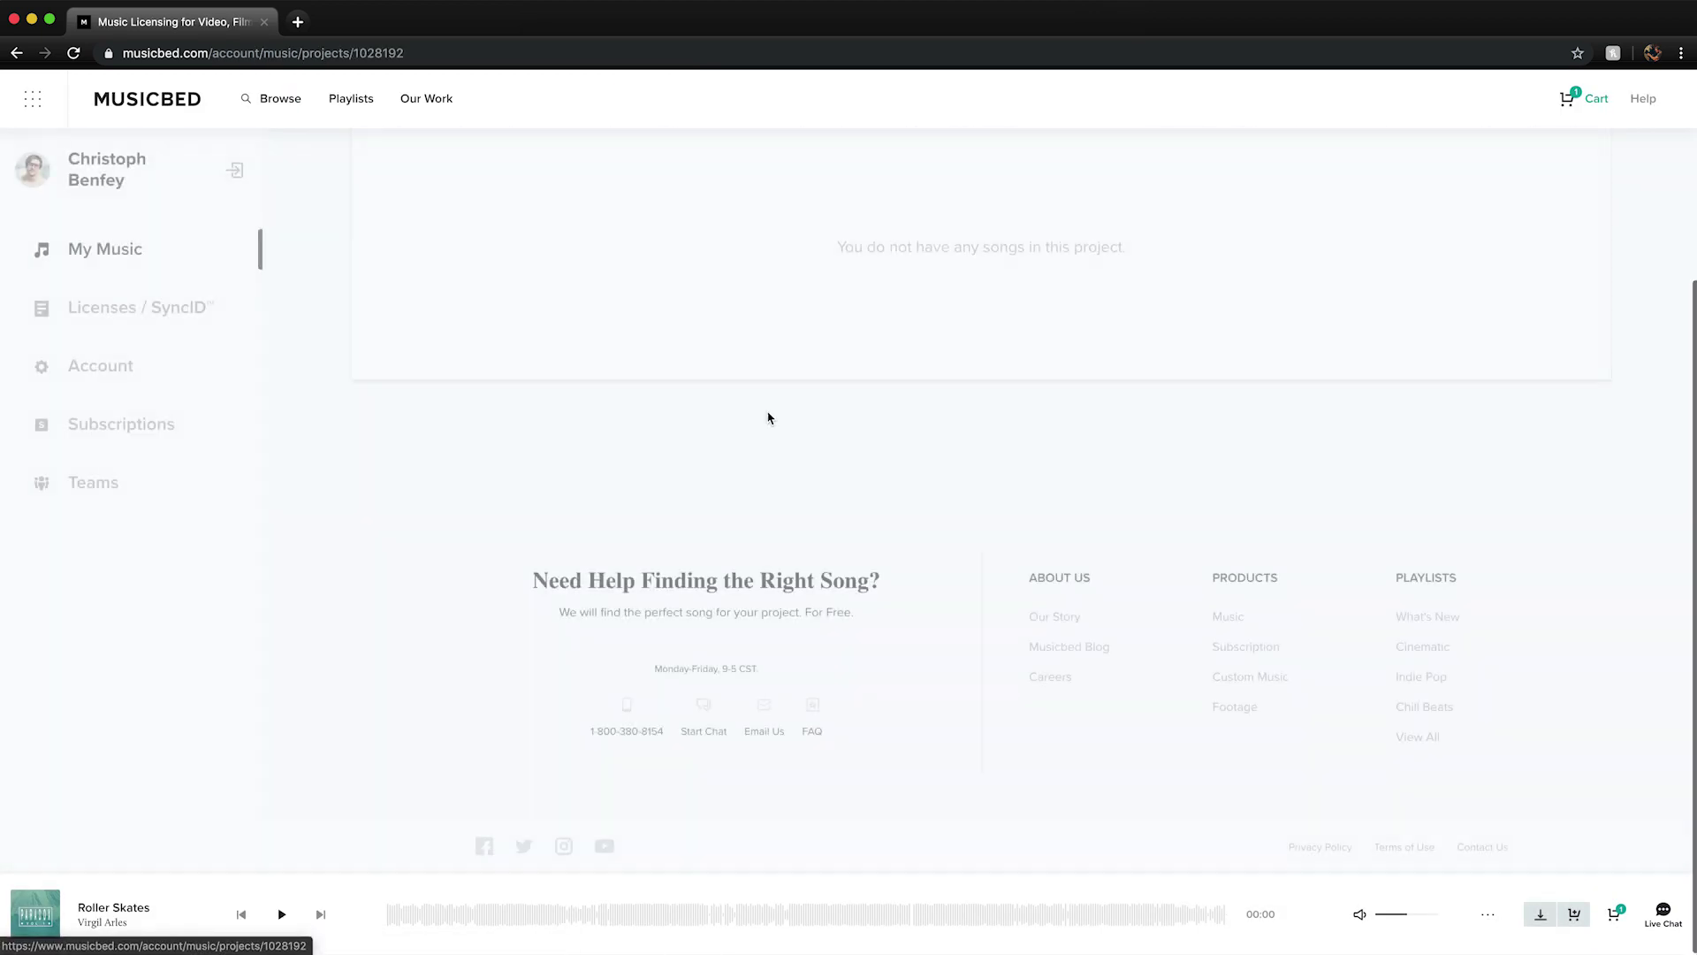
text(virgil)
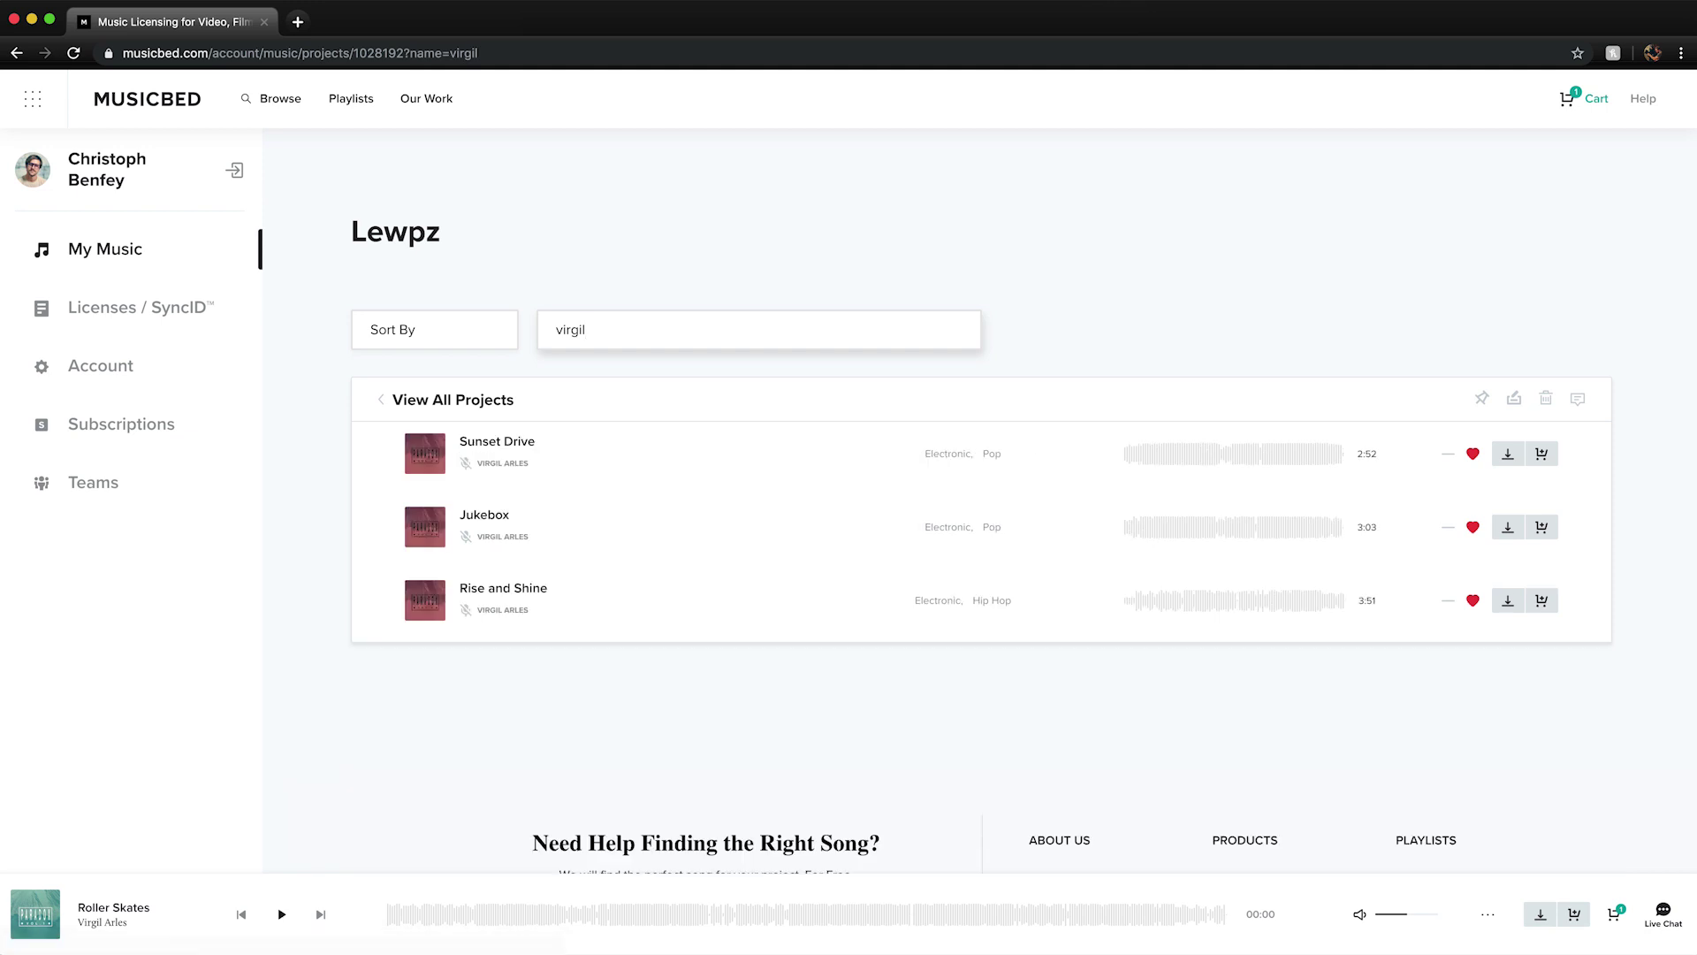
- Preview the song Sunset Drive, download it under the Personal subscription, and dismiss the coverage notice
click(426, 454)
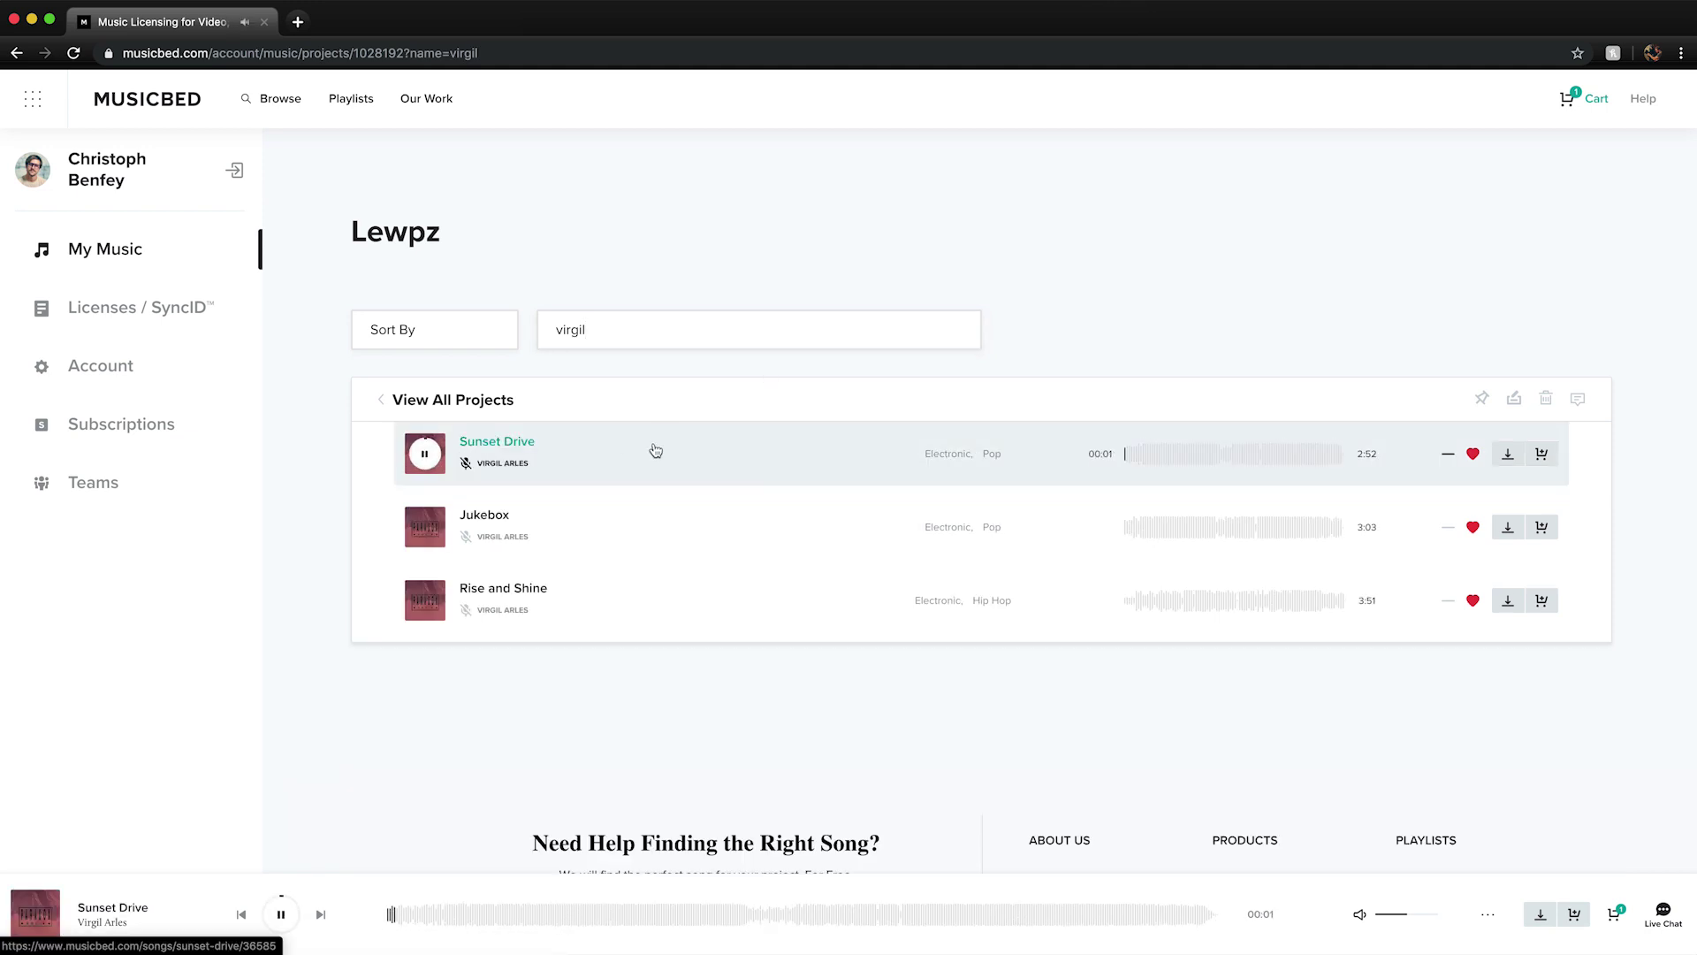
click(1508, 454)
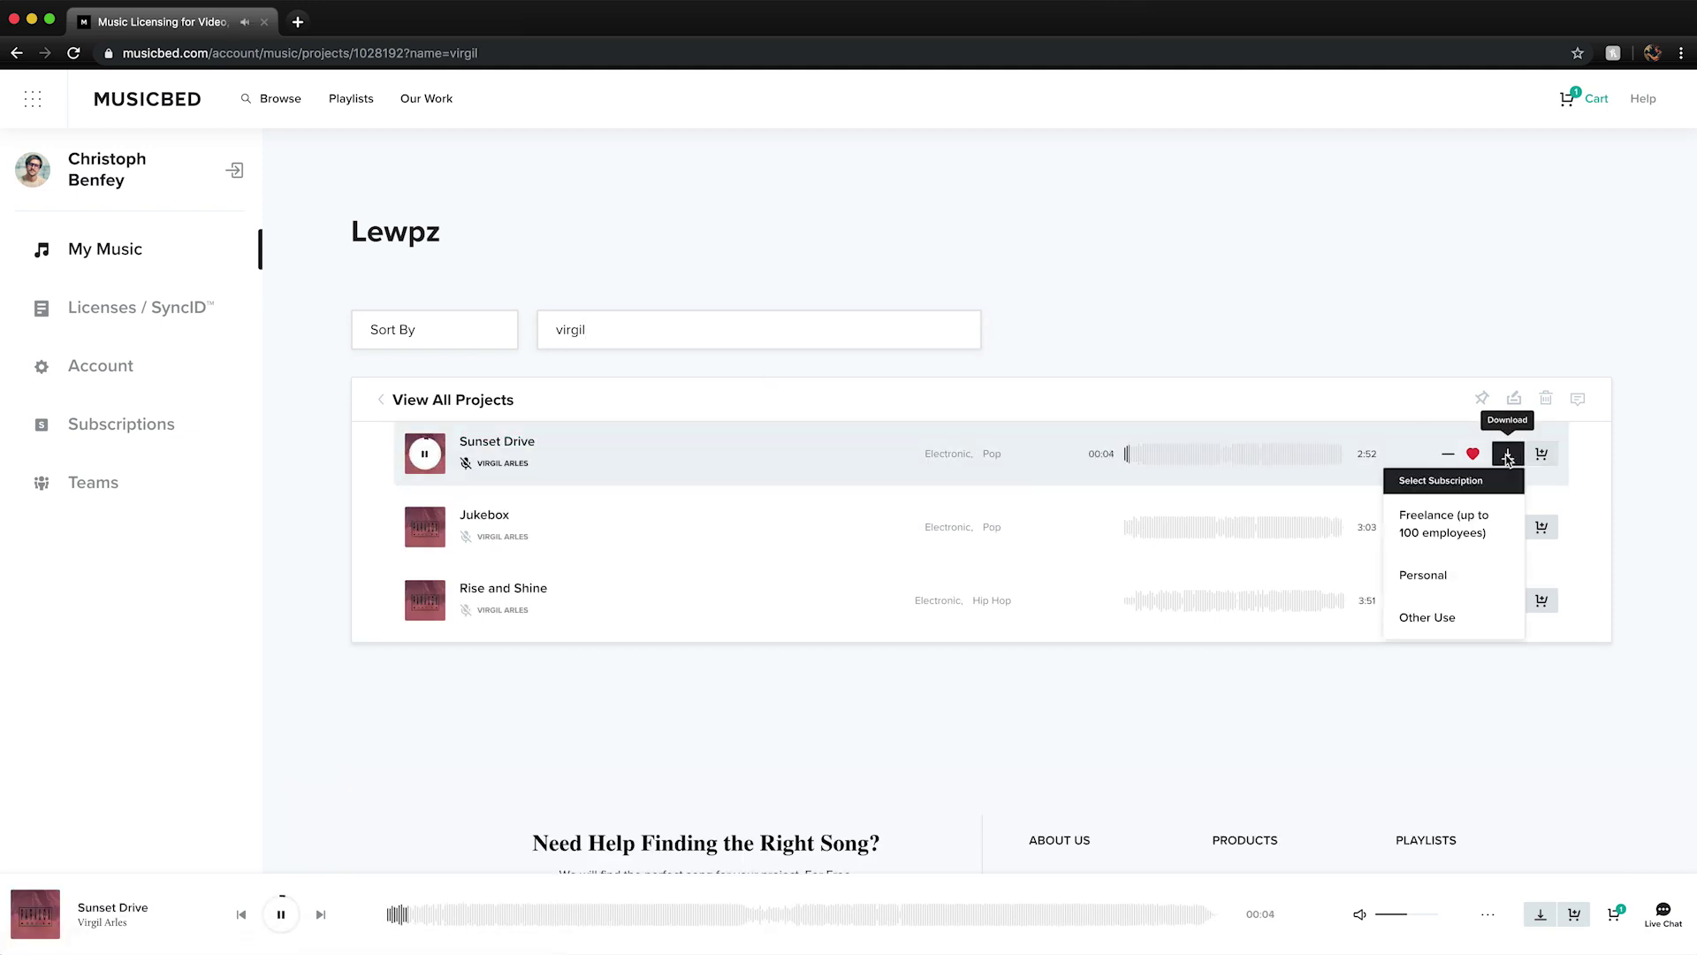
click(1445, 575)
click(958, 545)
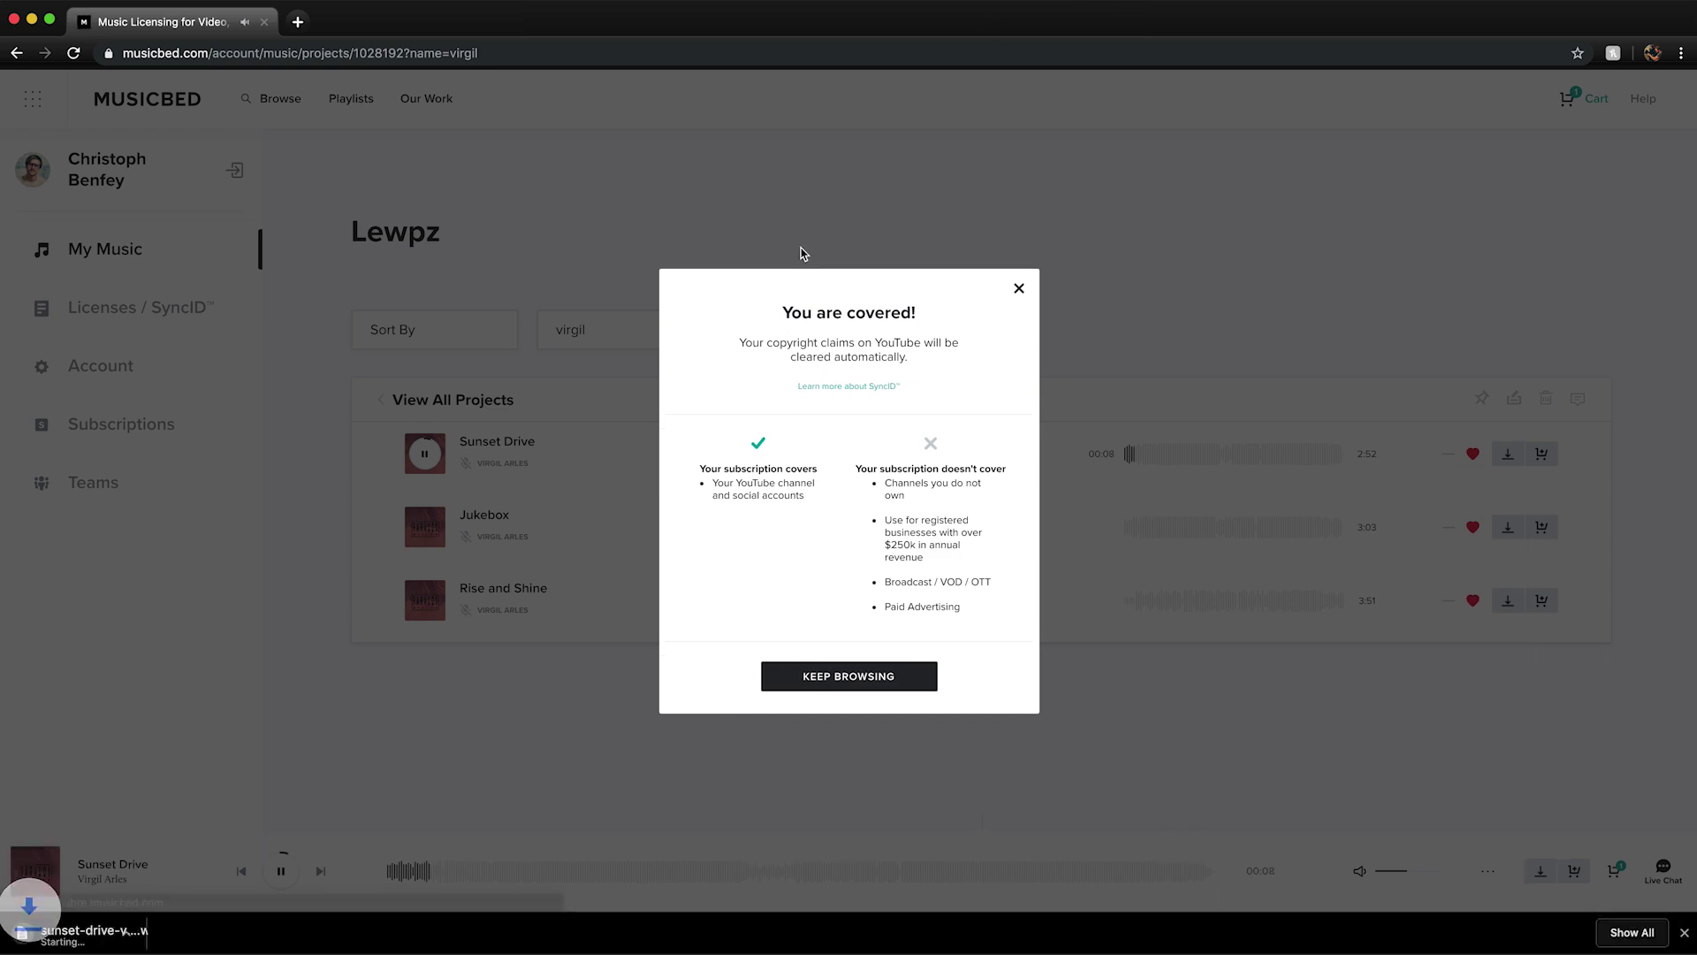
click(872, 677)
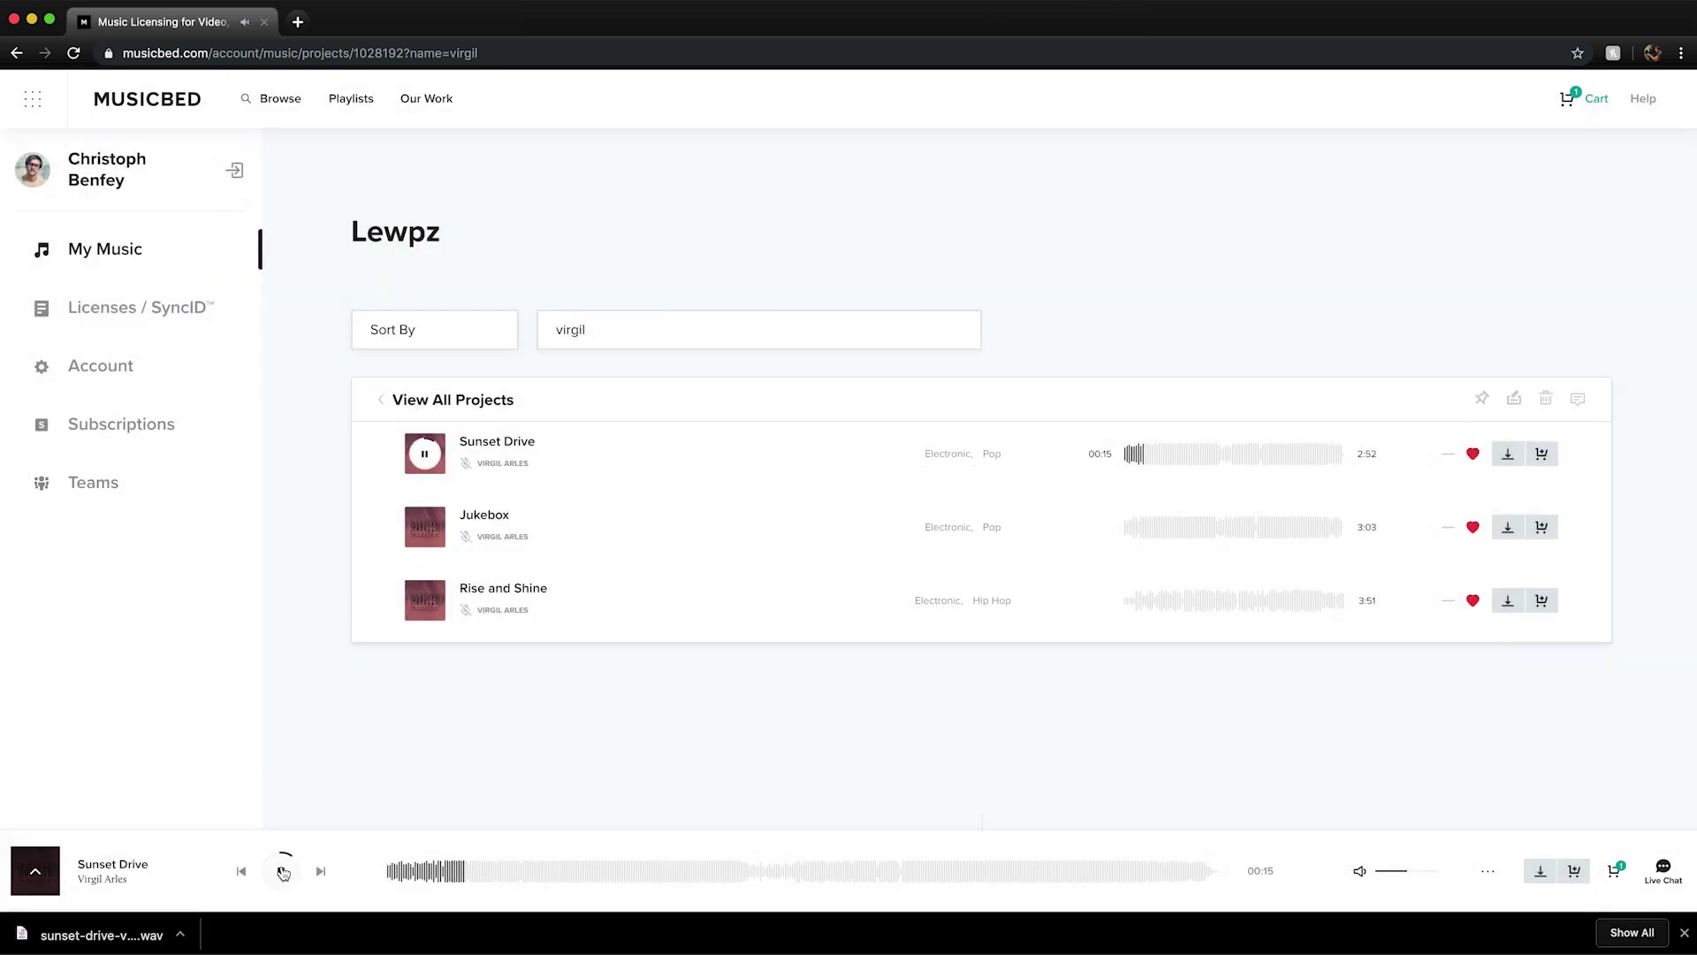
- Switch to Premiere Pro and mark the out point of the Sunset Drive track for a 00:00:05:06 selection
key(super+Tab)
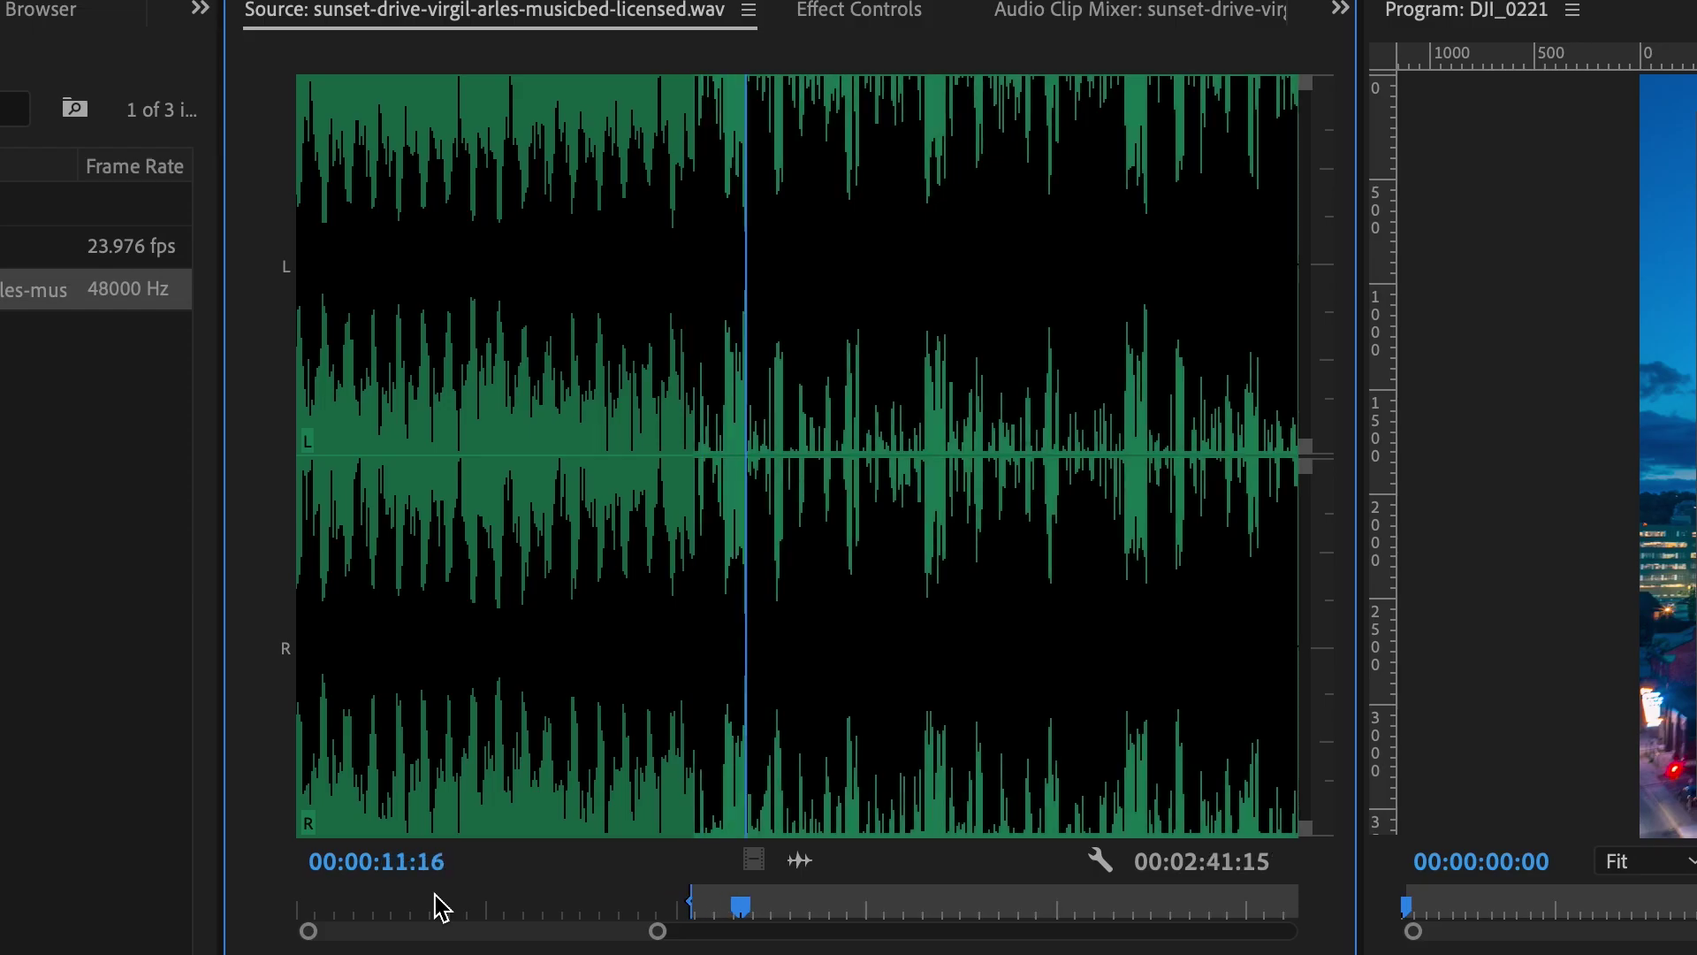
key(o)
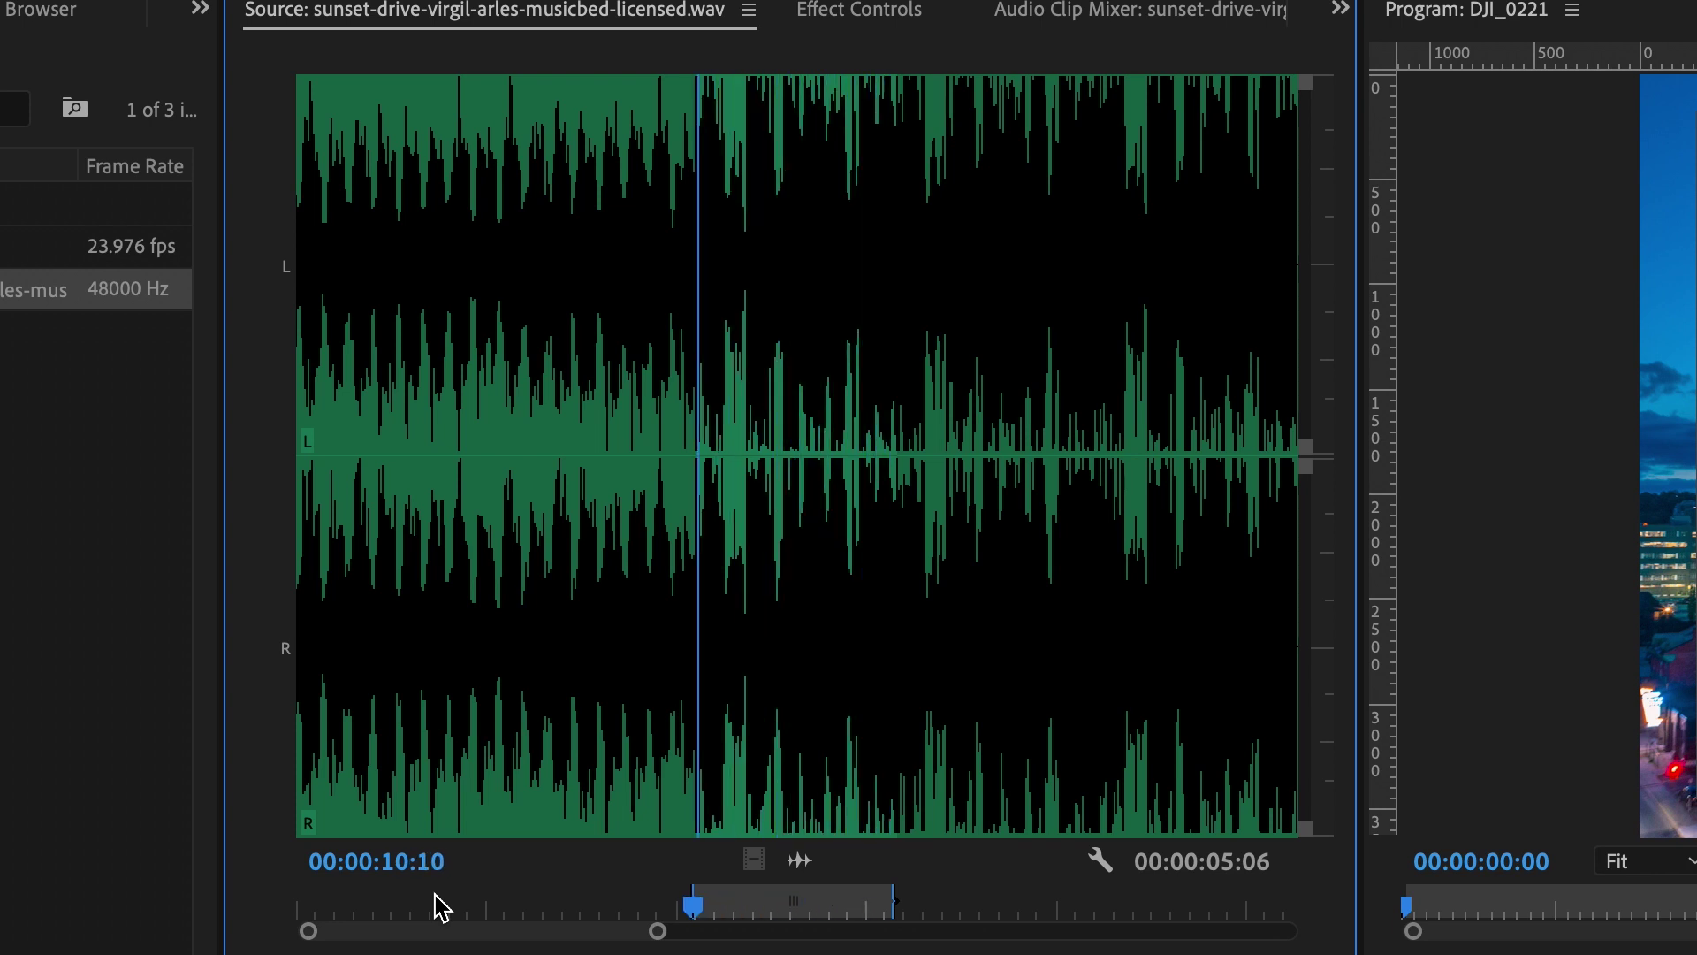
- Create a sequence from Stabilized.mov and place the marked Sunset Drive audio at the start of track A1
right_click(141, 249)
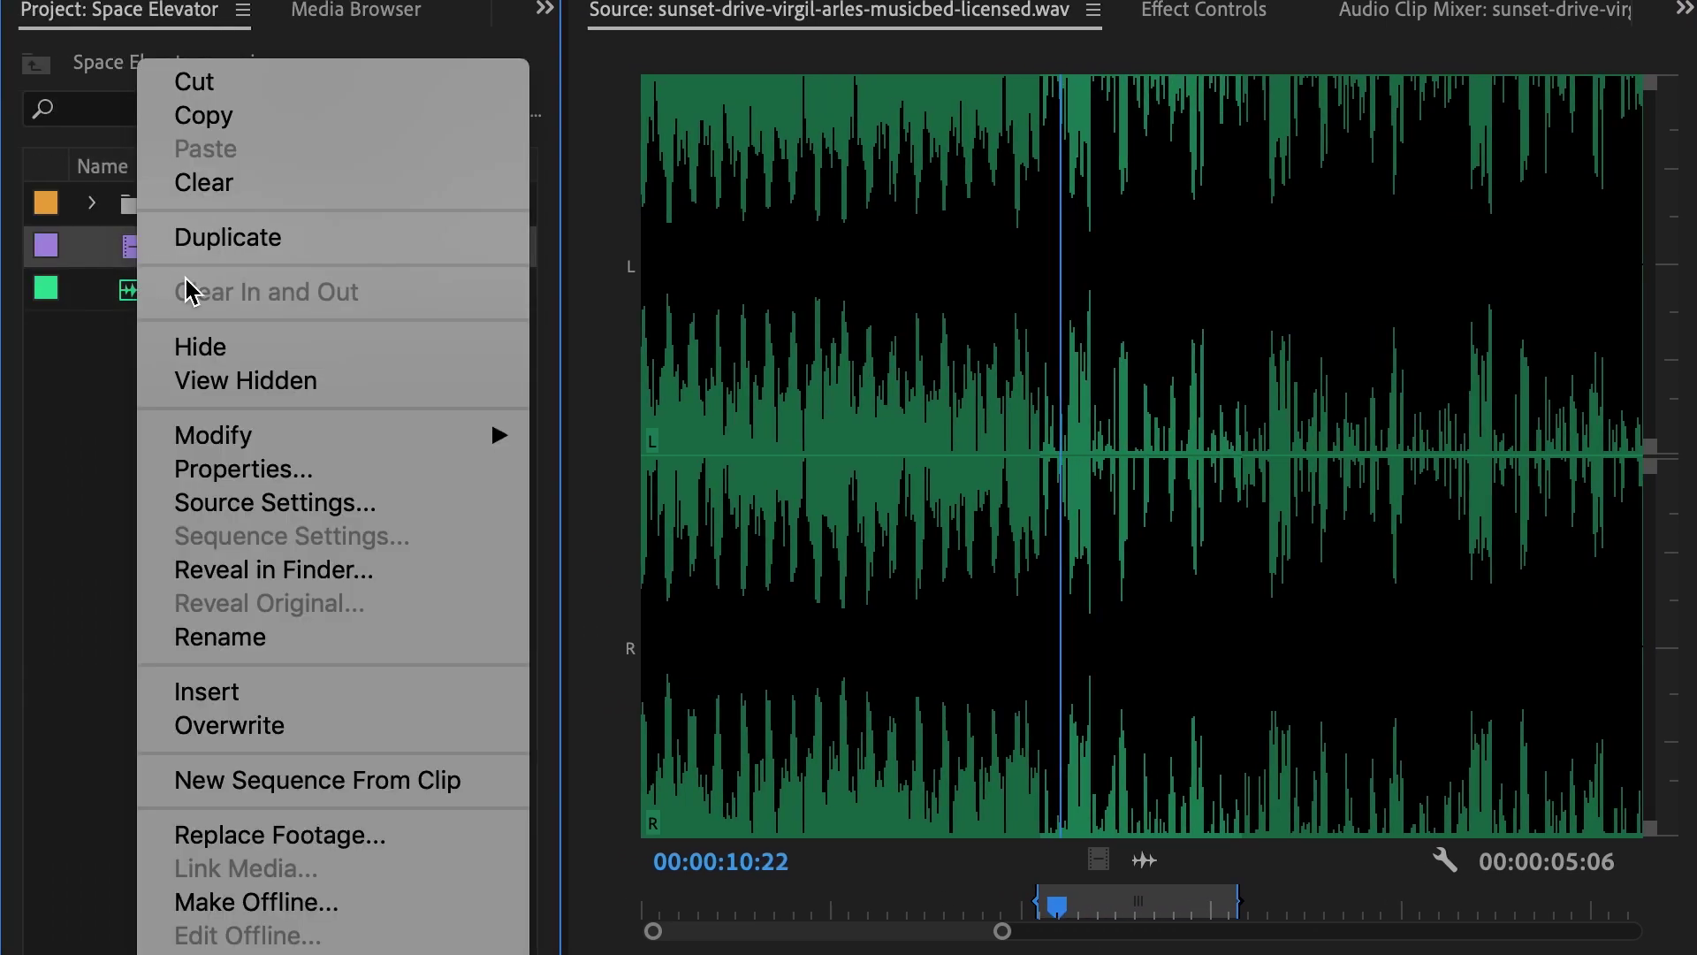
click(376, 783)
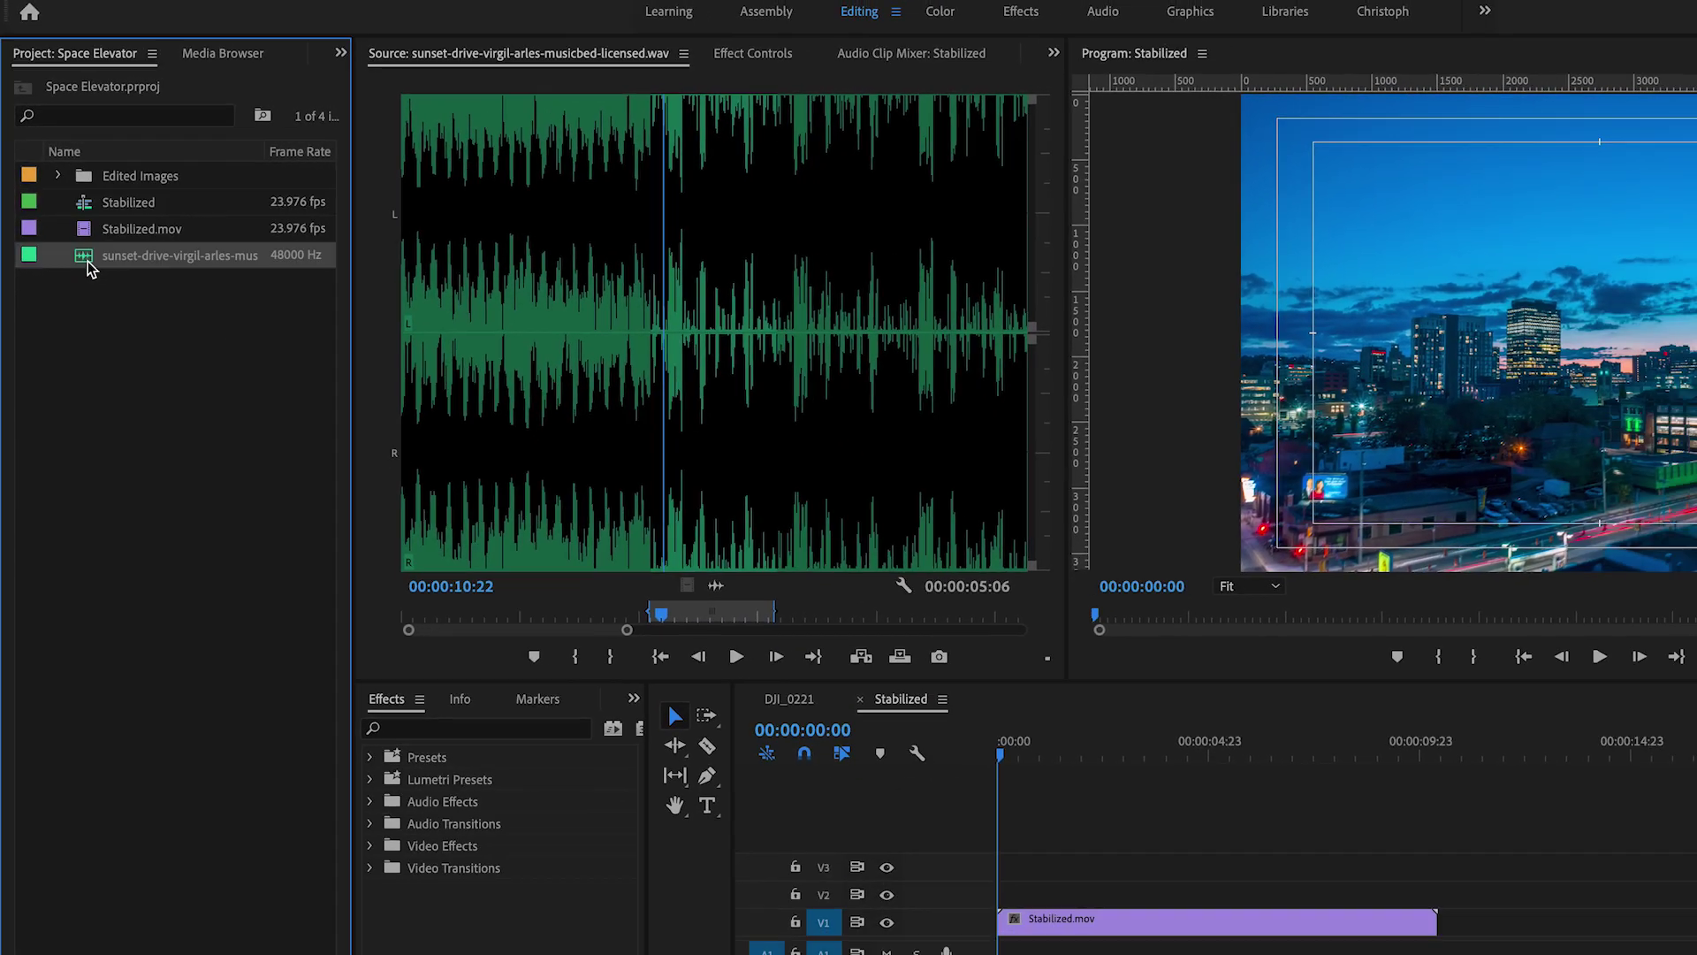
drag(176, 337, 1655, 954)
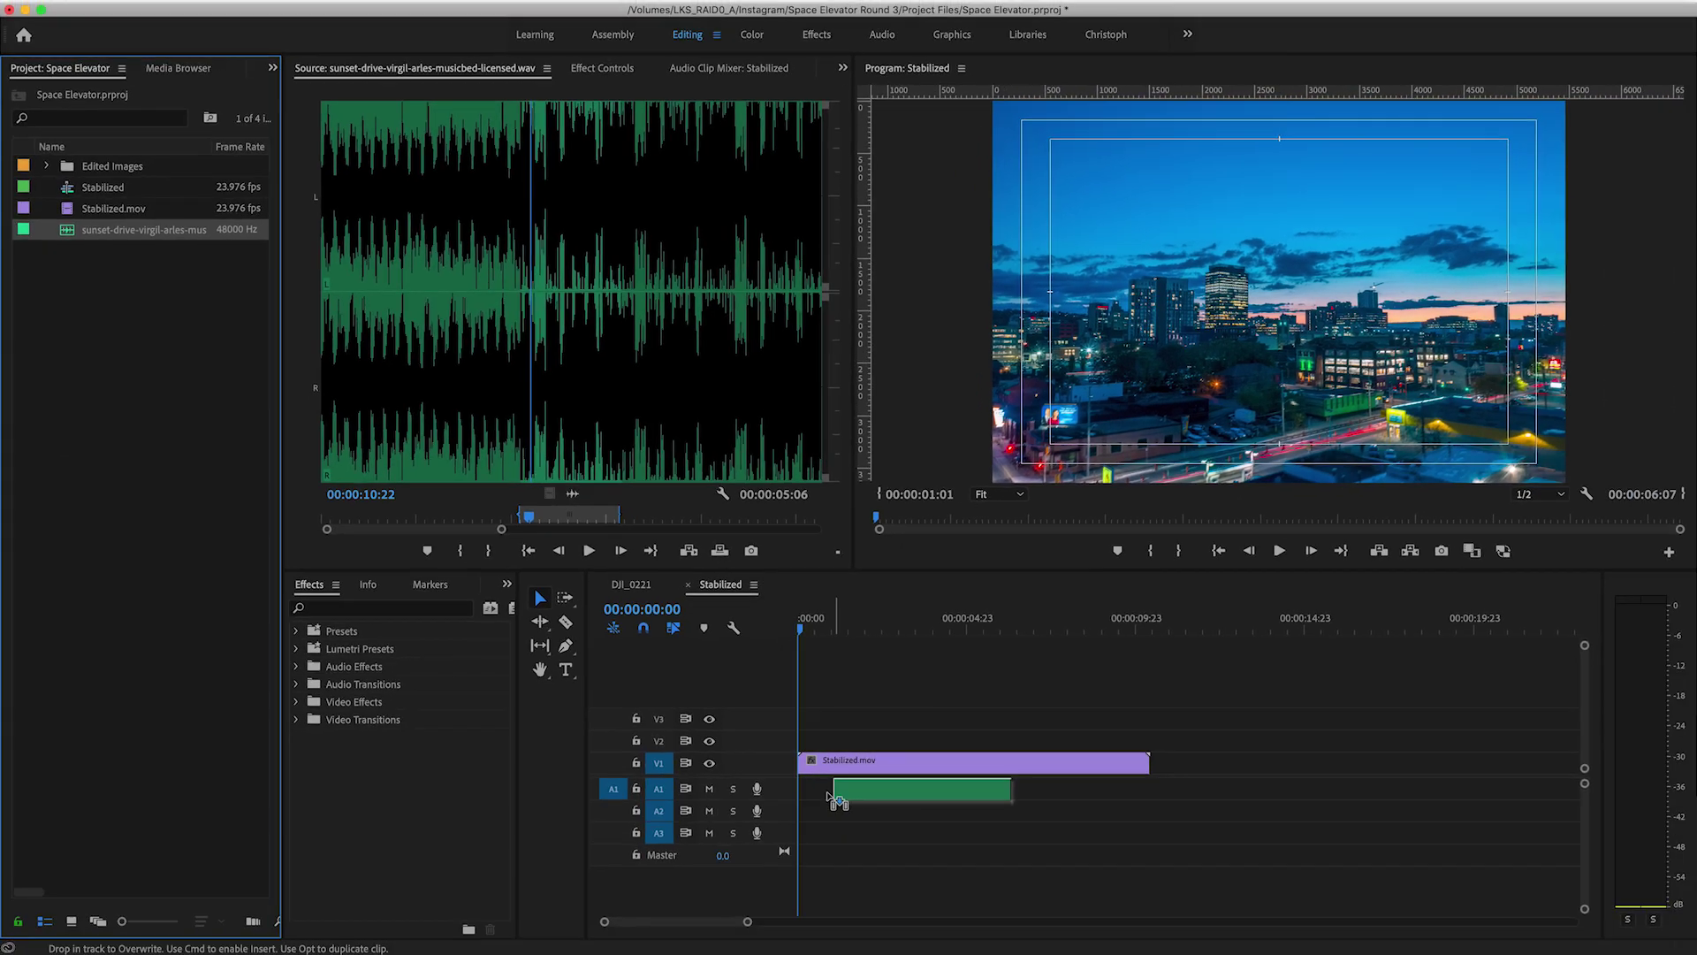
drag(831, 798, 804, 795)
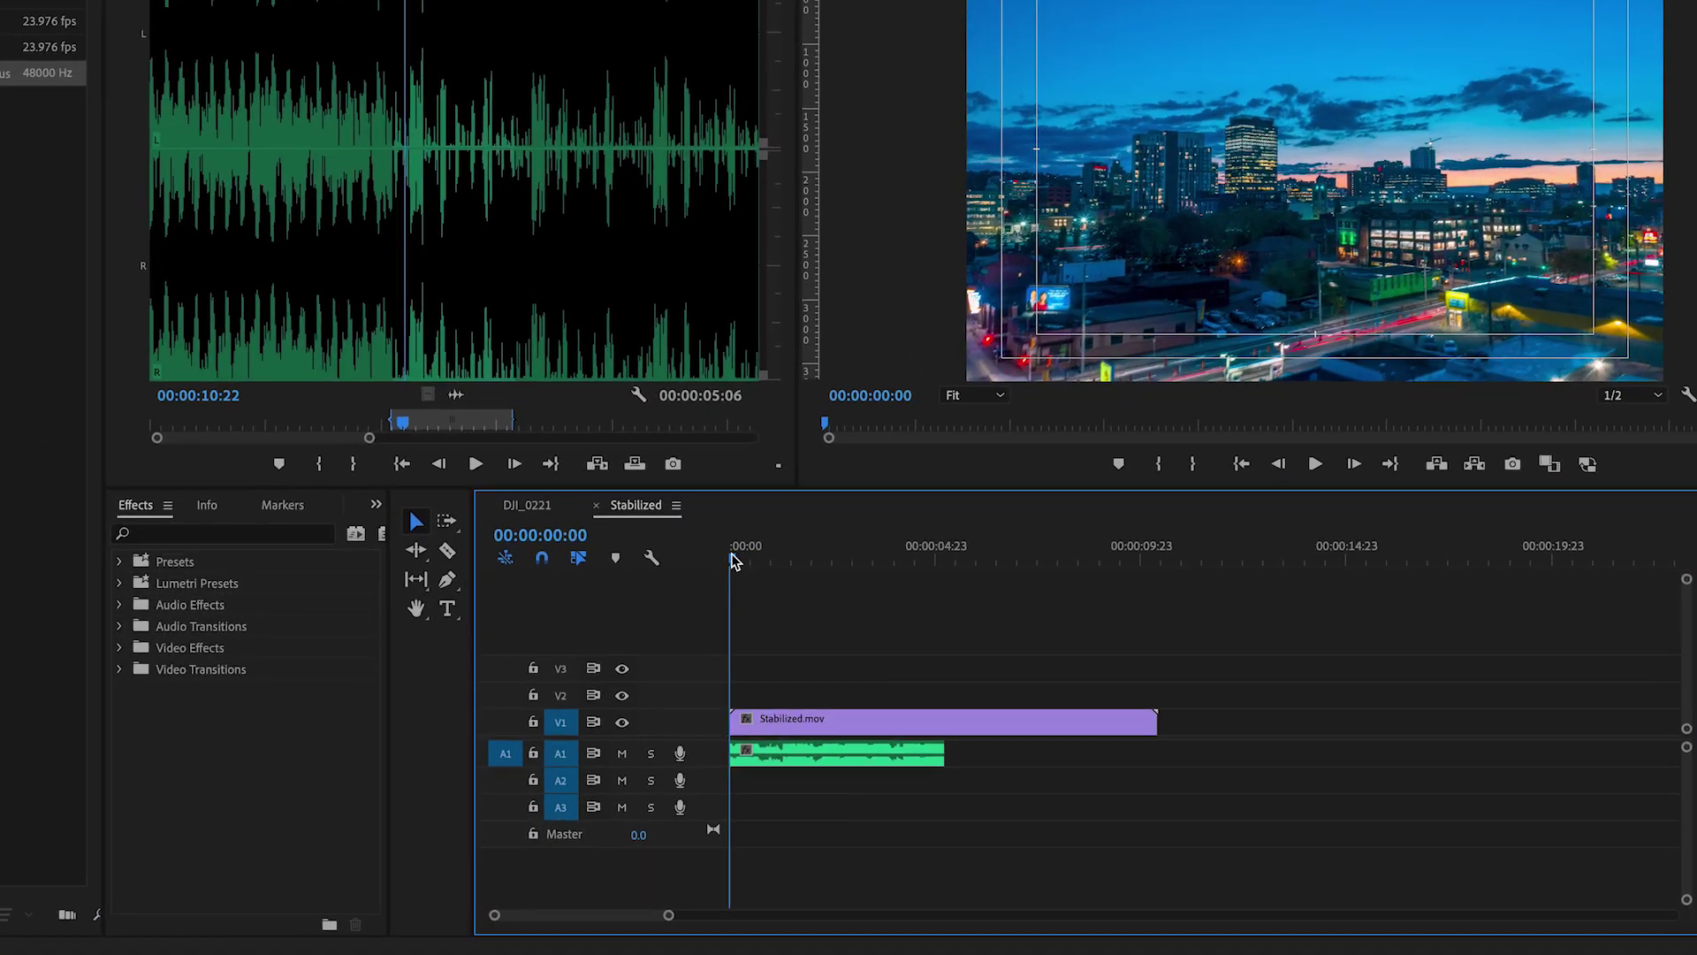
- Hide video track V1 while listening to the music, and cut the audio clip at 00:00:00:16 and 00:00:01:23
click(739, 564)
key(equal)
key(equal)
click(627, 724)
key(space)
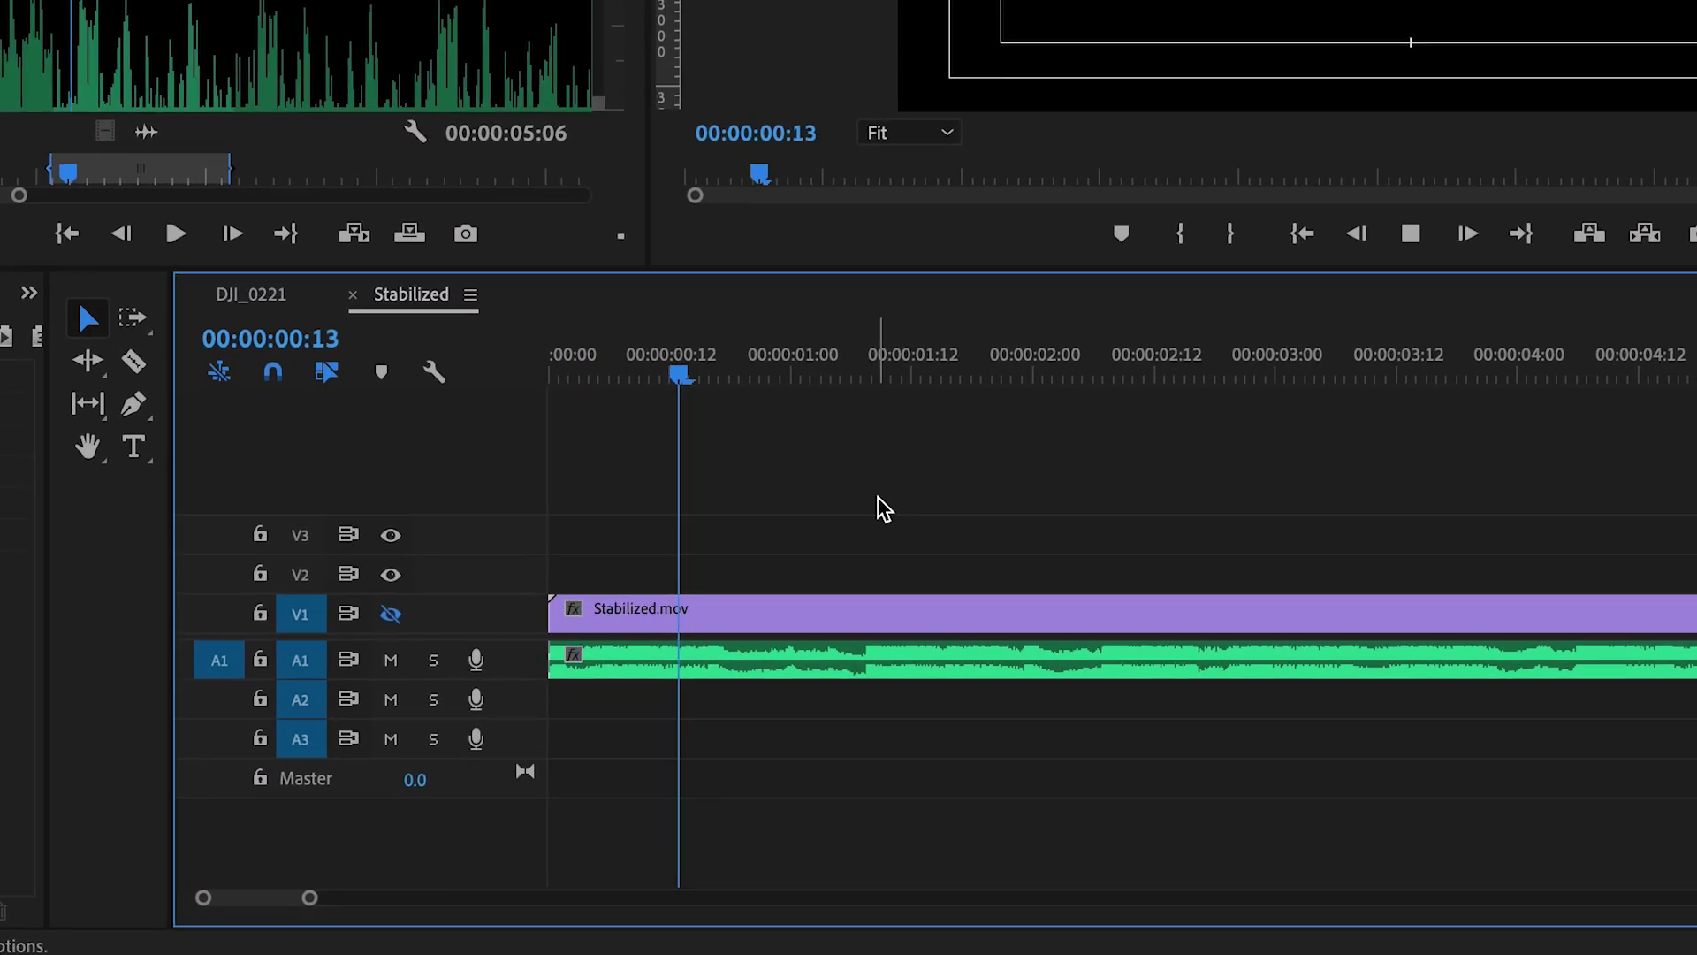
key(space)
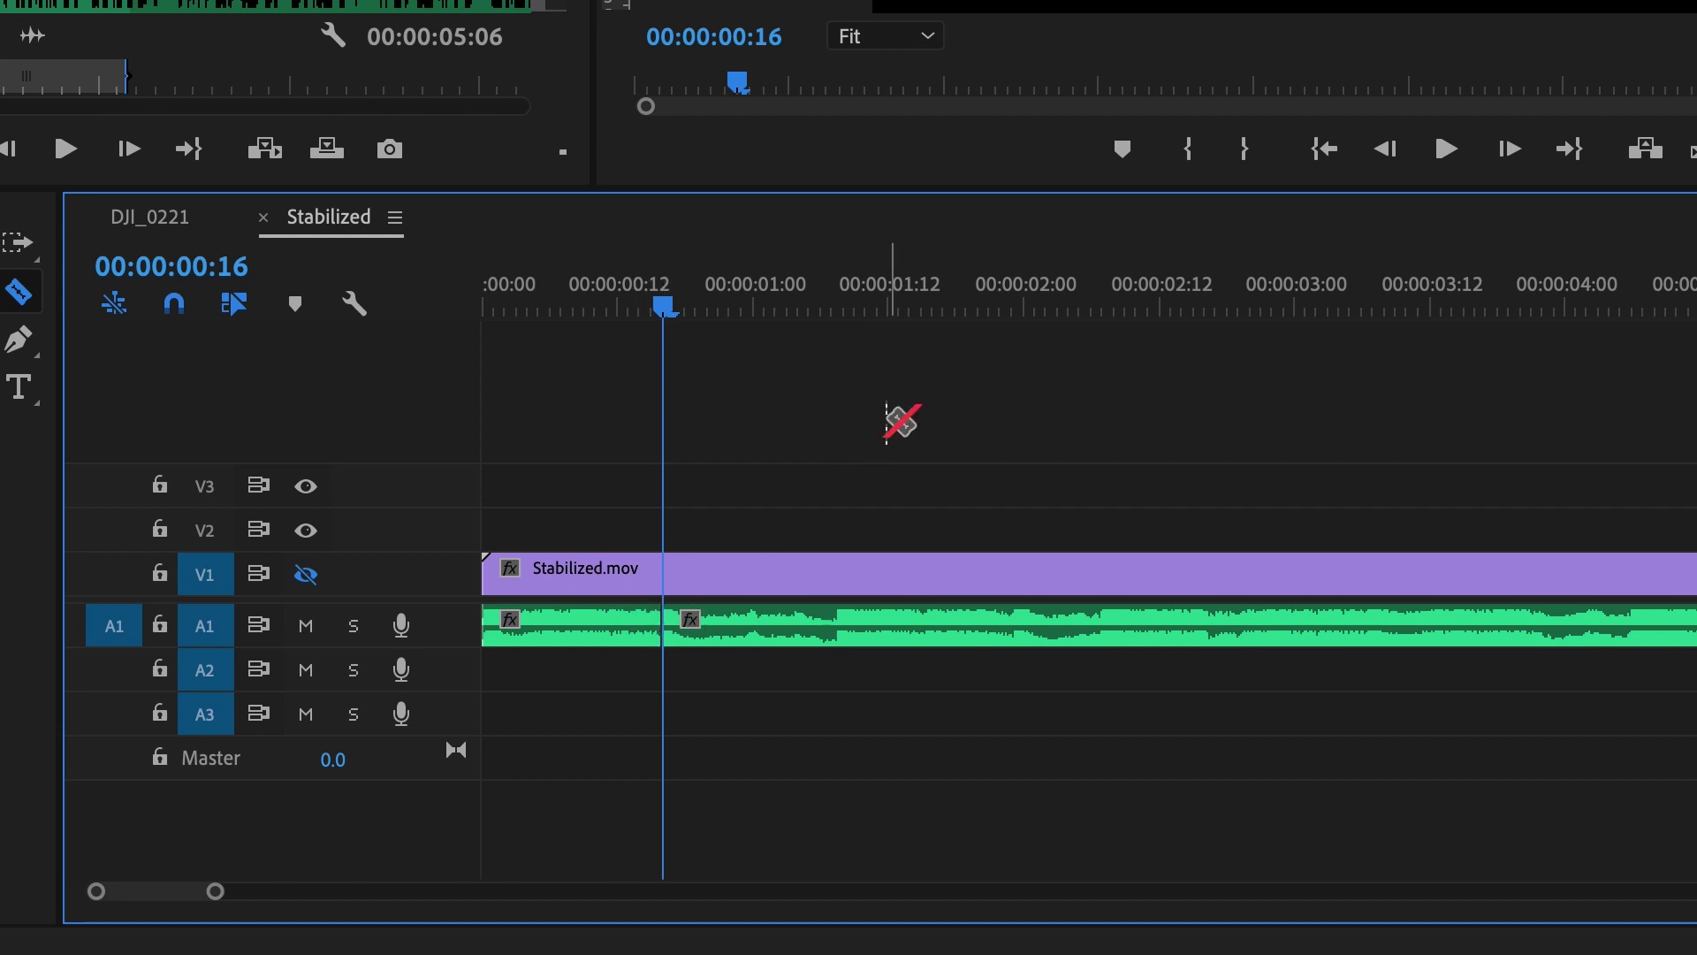
key(space)
key(space)
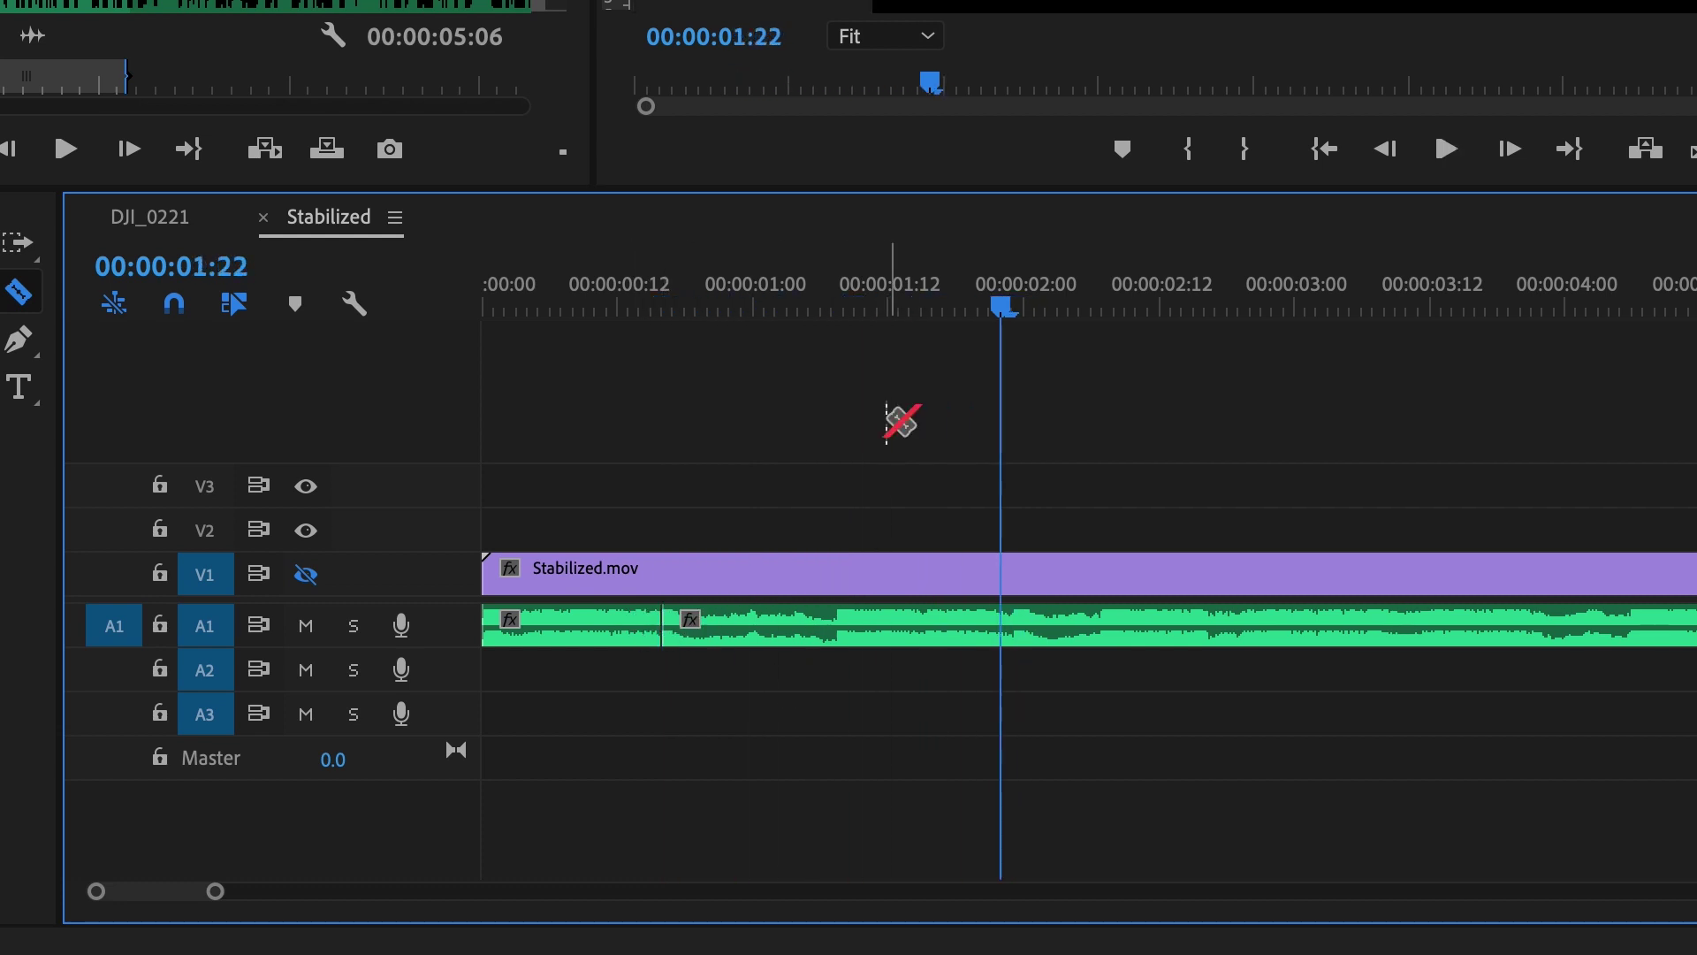
key(Right)
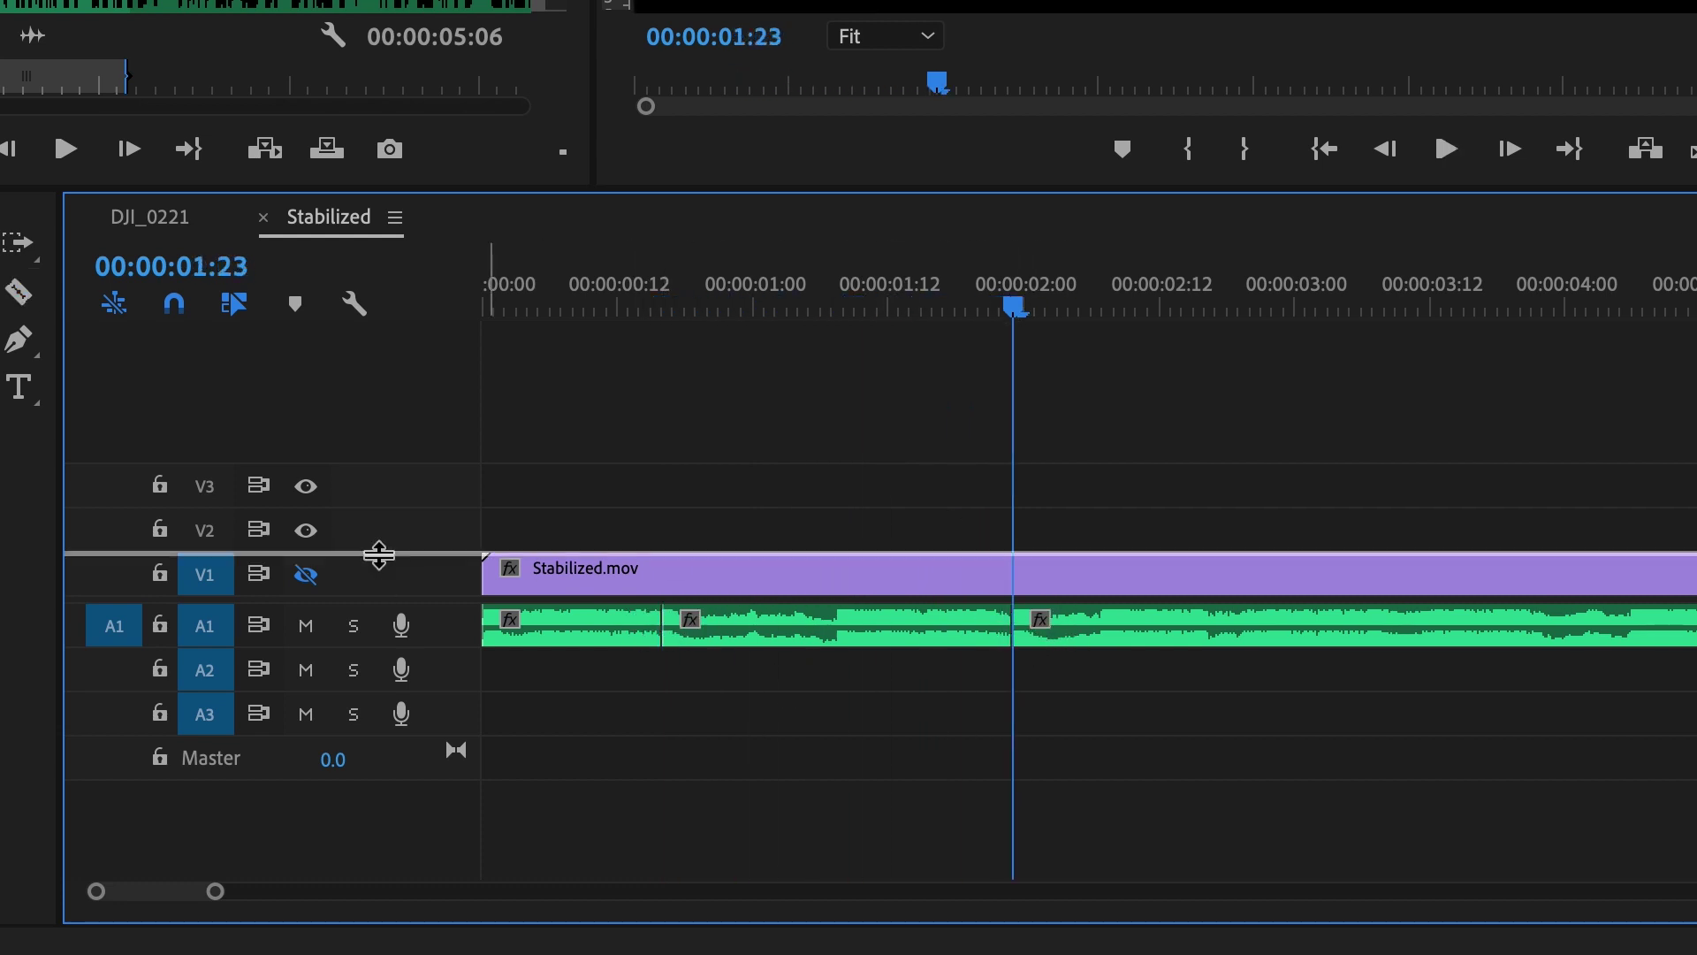
- Show the V1 track again at a taller height and set the Stabilized.mov clip's speed to 1000%
drag(378, 555, 390, 406)
click(306, 439)
right_click(1072, 524)
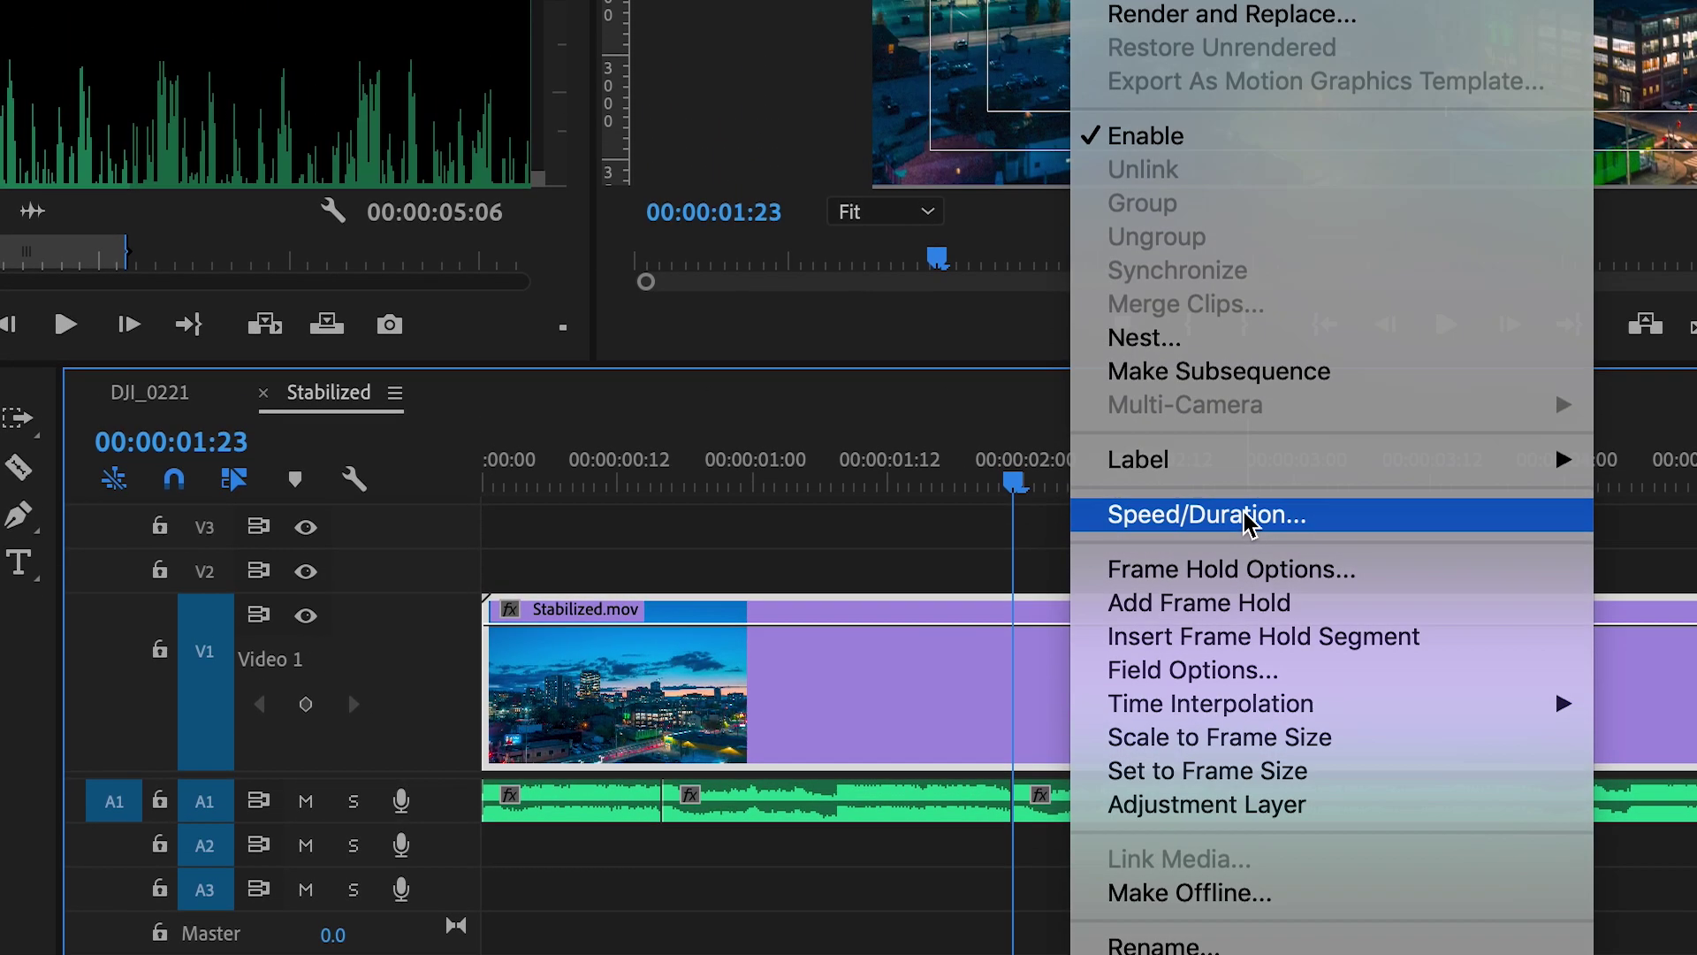
click(1246, 519)
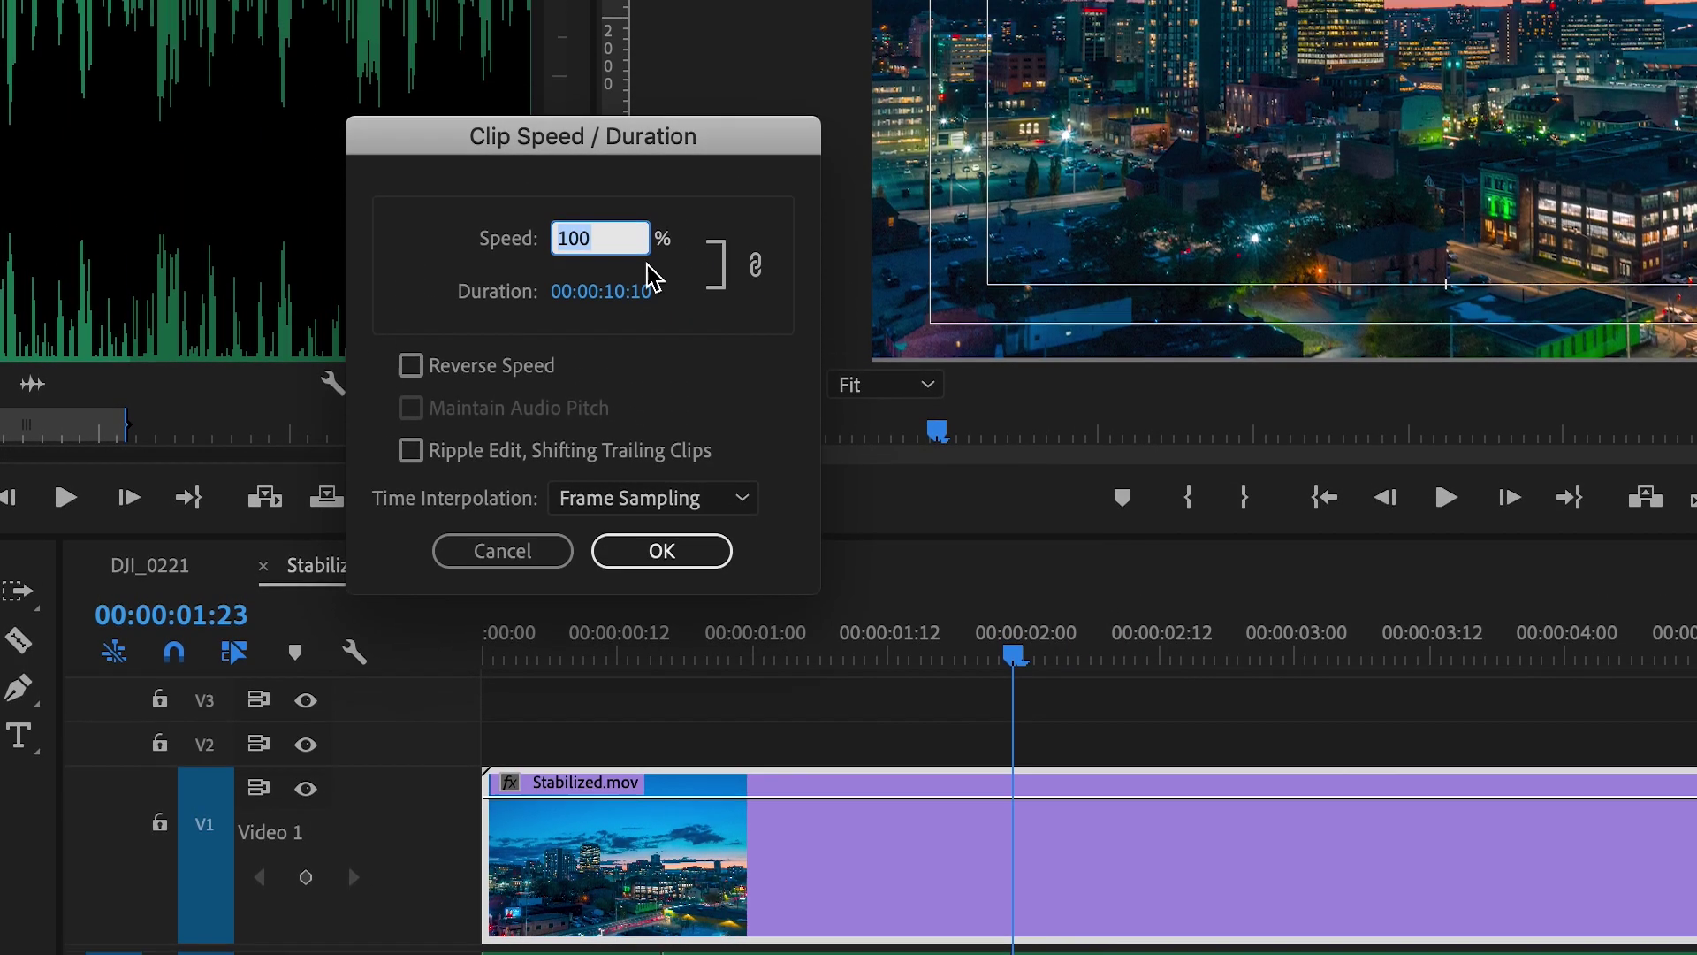
click(626, 305)
text(0)
key(Return)
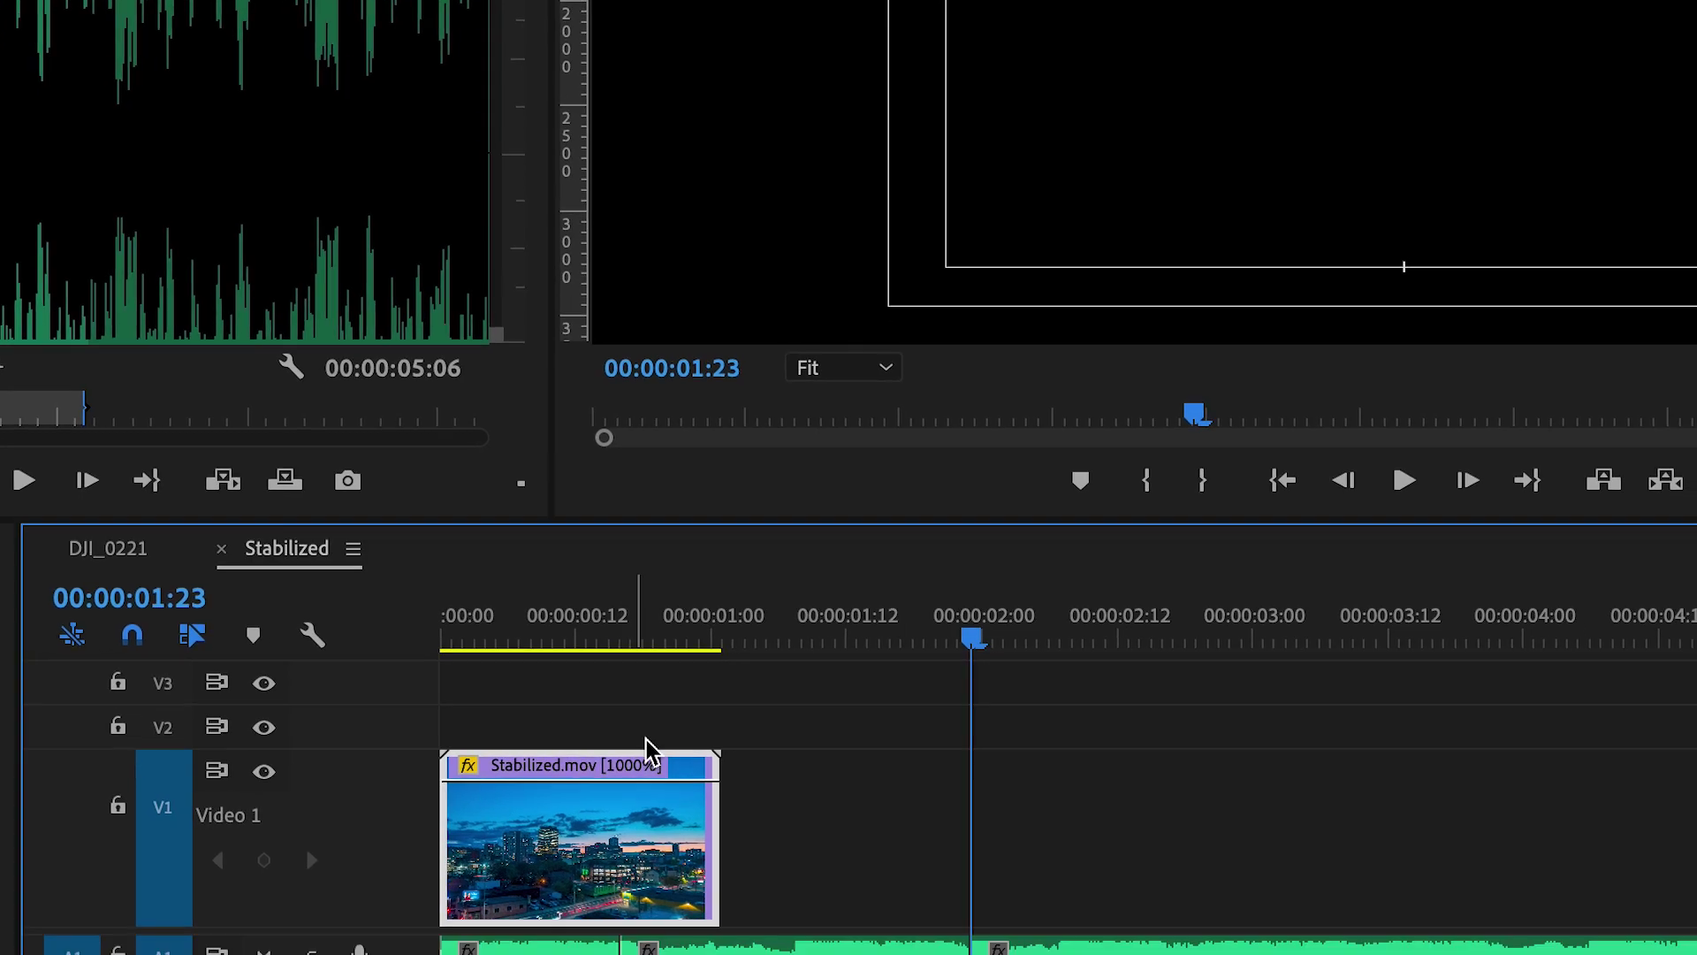
- Display the Time Remapping speed keyframe line on the Stabilized.mov clip
right_click(599, 750)
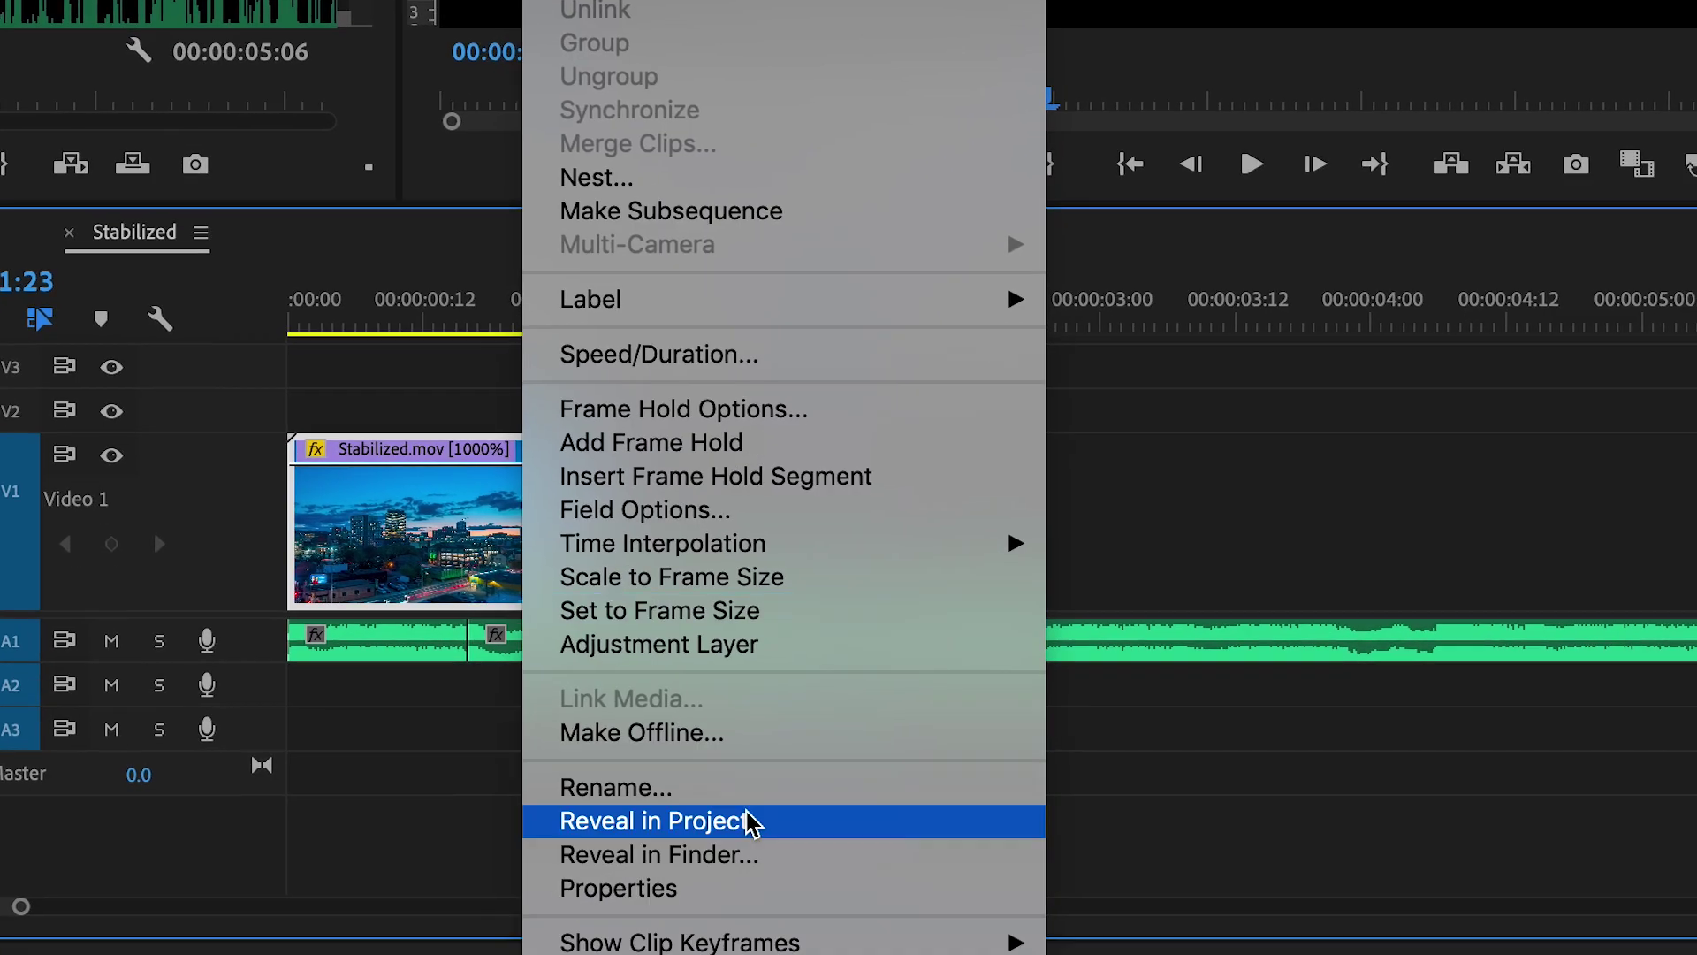
mouse_move(778, 922)
mouse_move(1111, 925)
click(1440, 924)
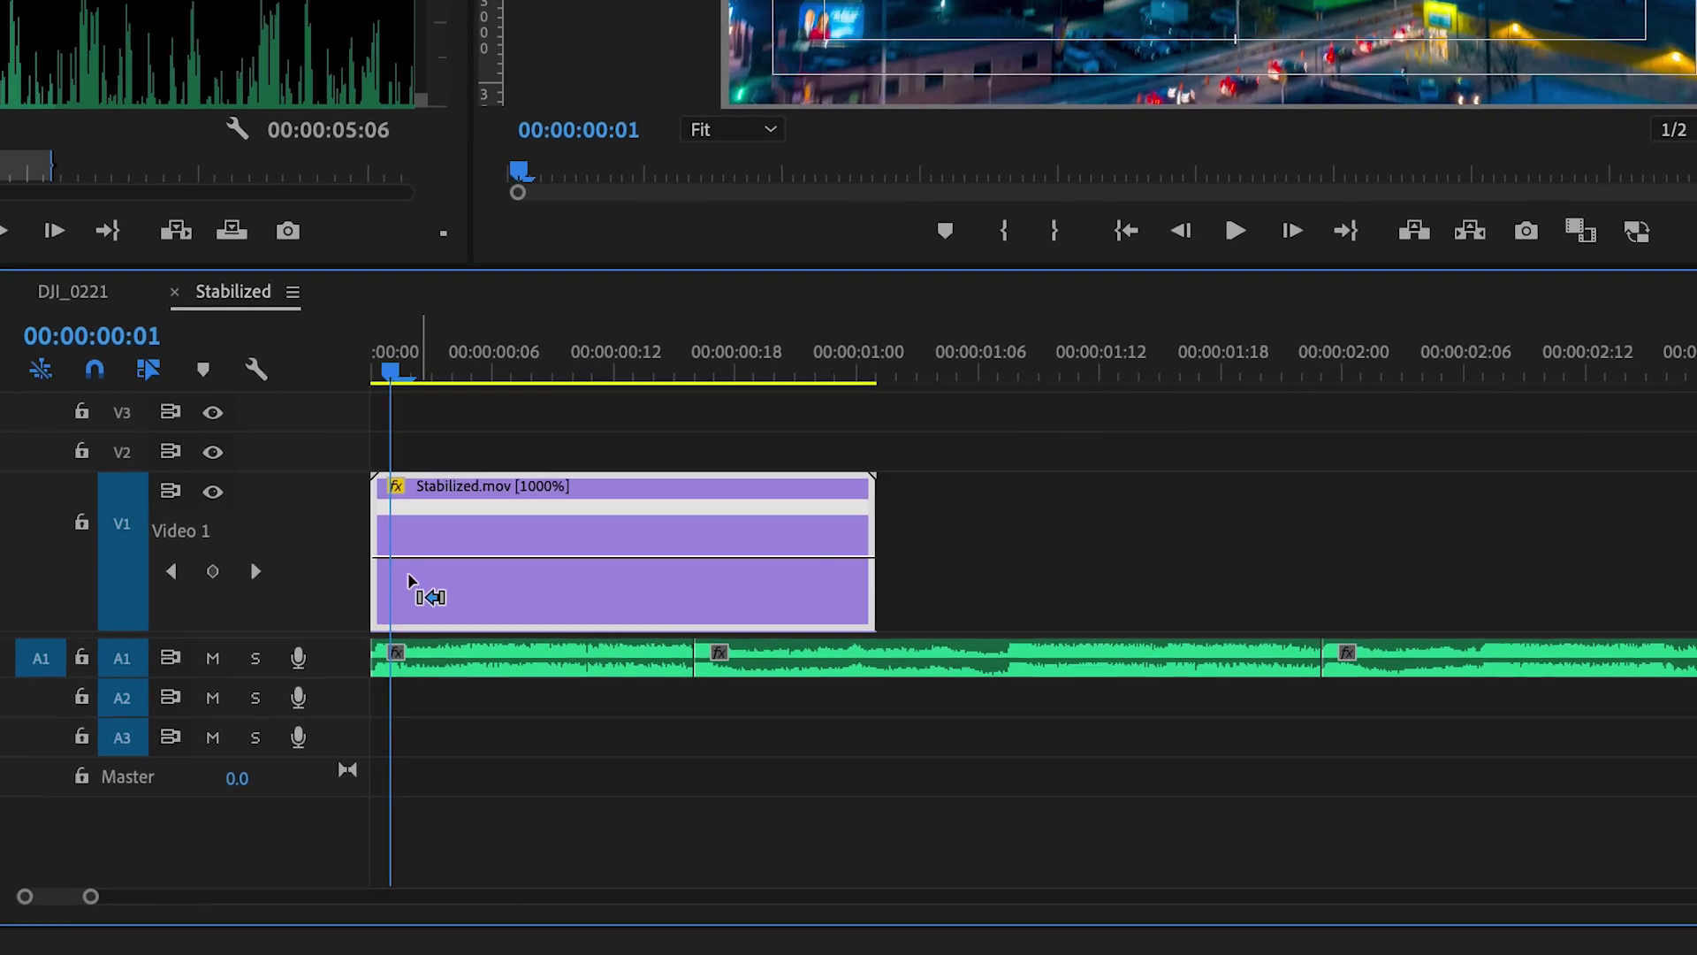
- Add speed keyframes near the start and end of Stabilized.mov and raise the speed between them
ctrl+click(391, 558)
key(Down)
key(Down)
key(Left)
key(Left)
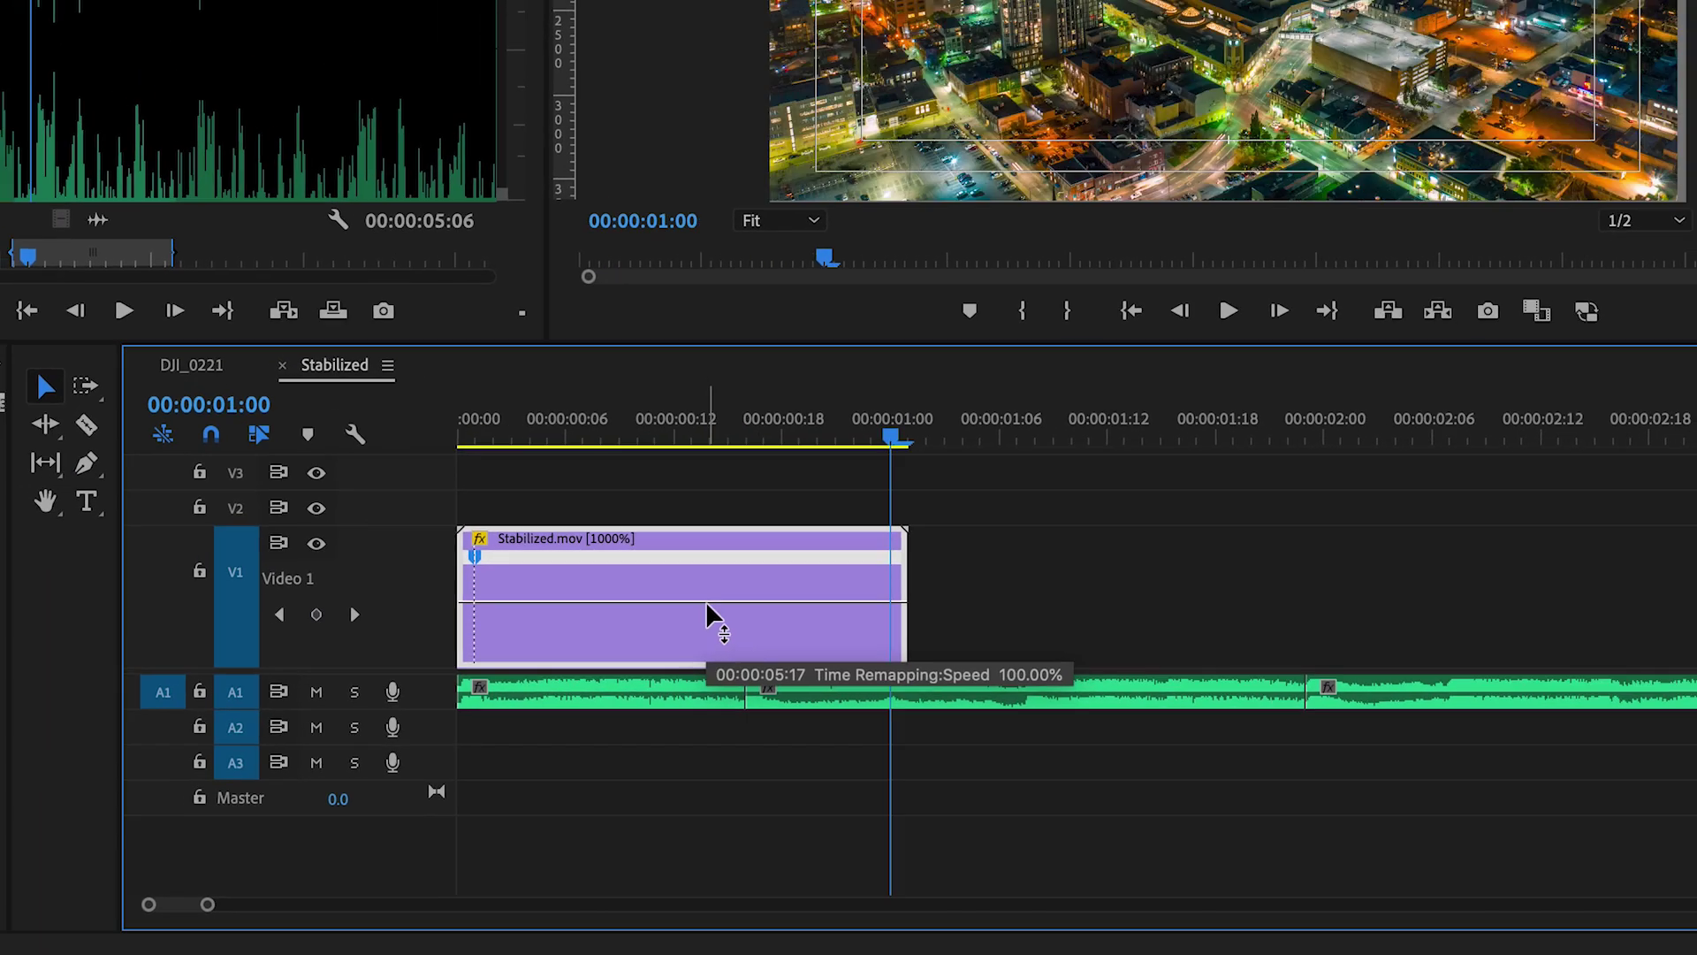
drag(635, 610, 867, 574)
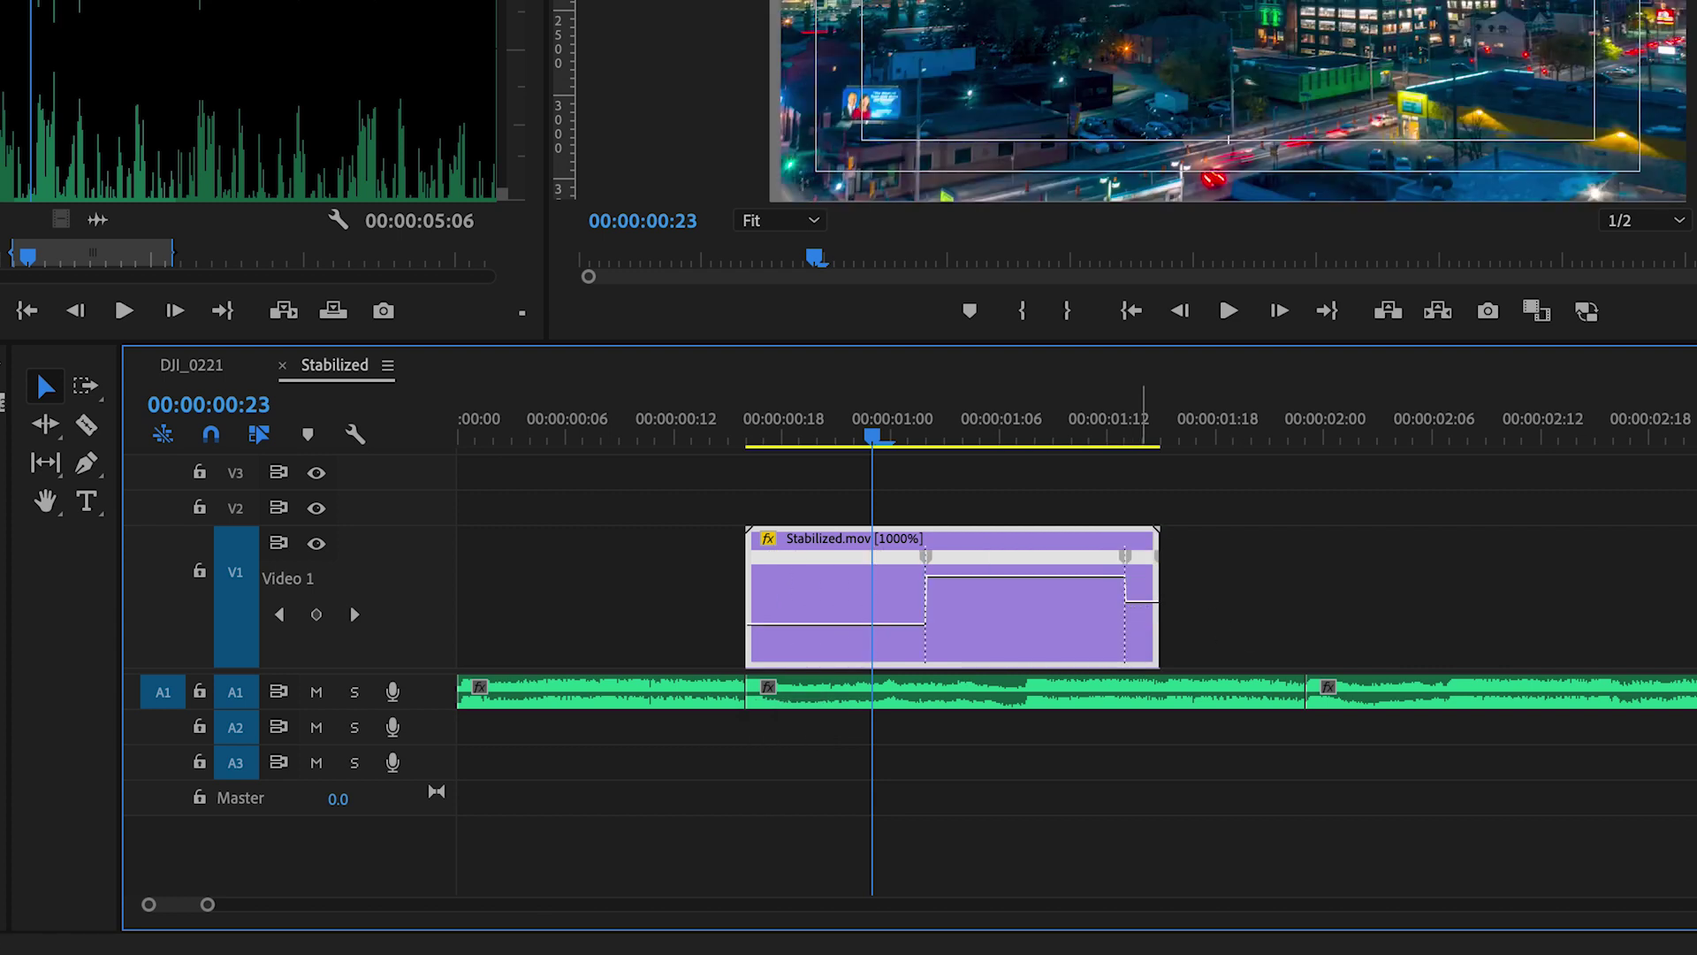
- Lower the closing speed and spread the keyframes into gradual ramps peaking mid-clip, fitting the clip between the two music cuts
drag(1140, 624, 1141, 626)
drag(928, 560, 760, 560)
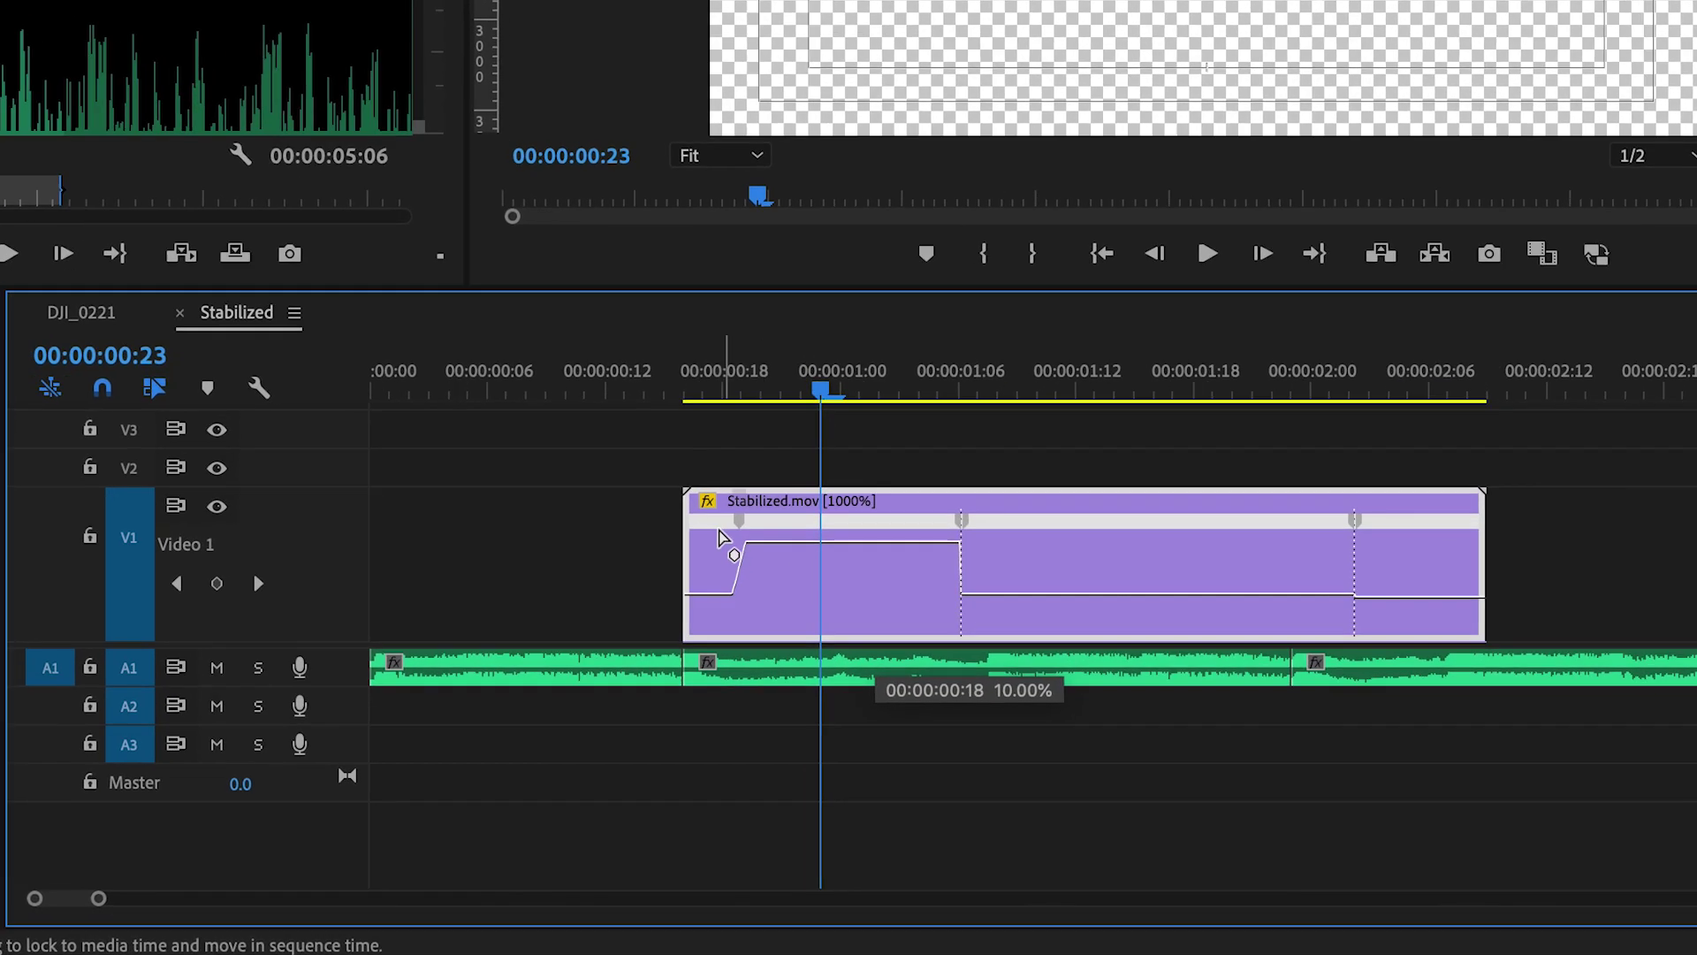
drag(604, 462, 798, 449)
drag(939, 455, 1100, 469)
drag(854, 454, 866, 455)
drag(1080, 457, 1111, 447)
drag(864, 457, 860, 541)
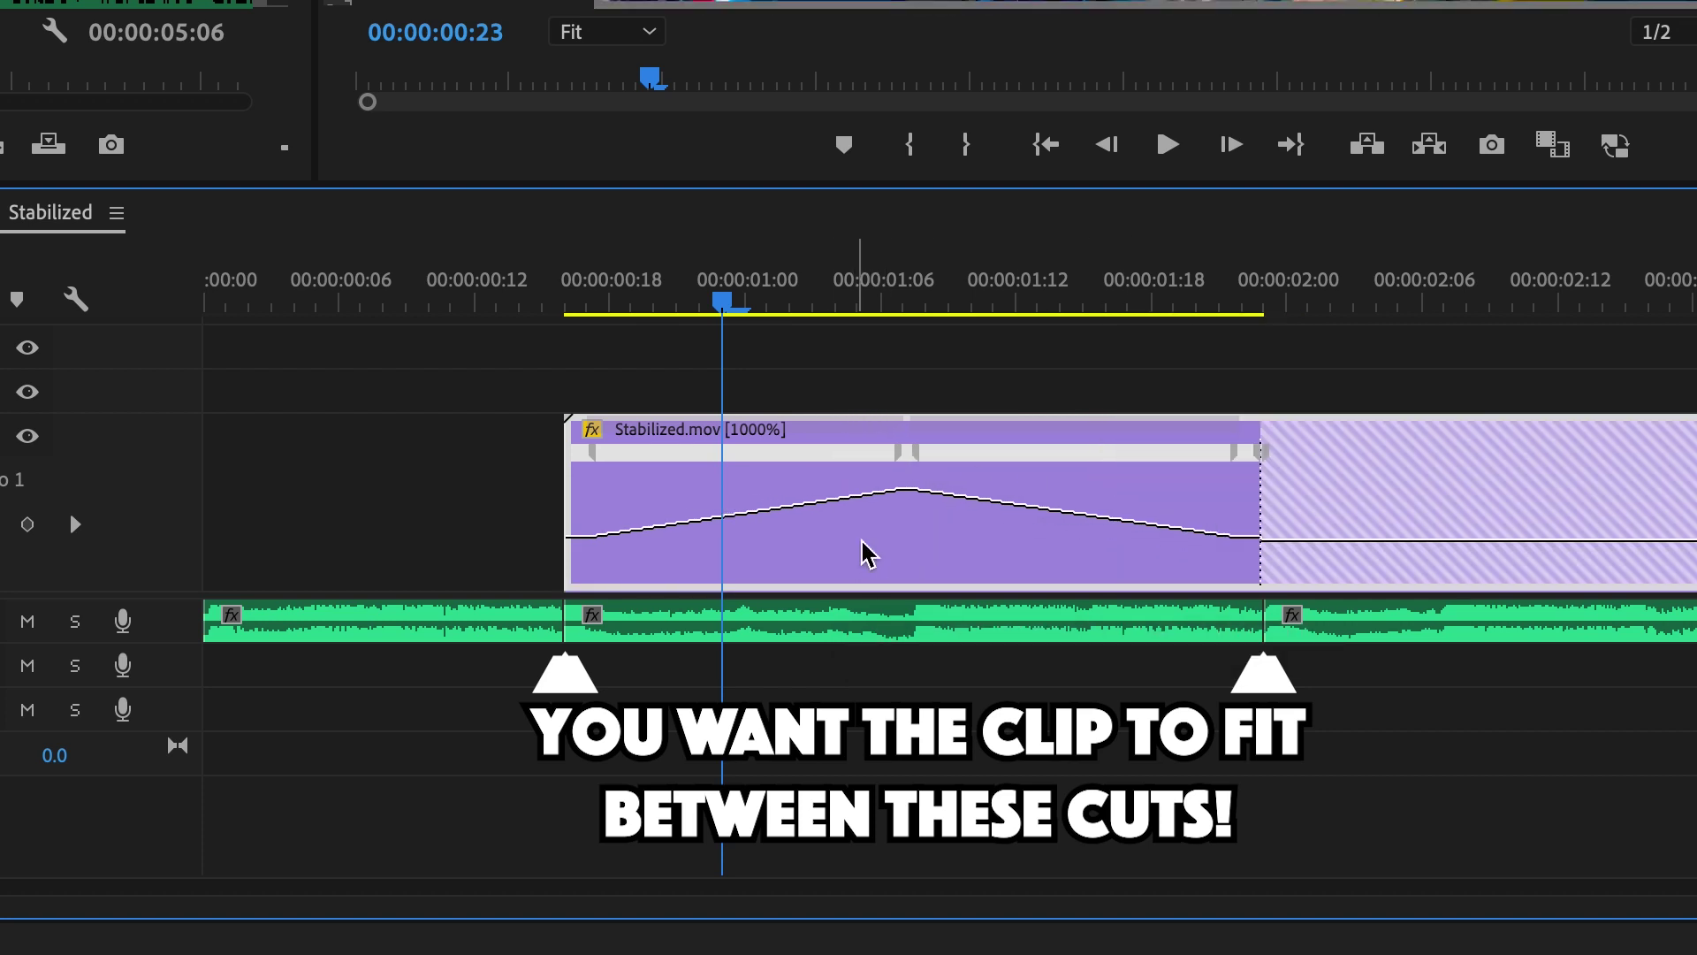
- Smooth the rising and falling speed ramps into curves with their keyframe handles
click(900, 454)
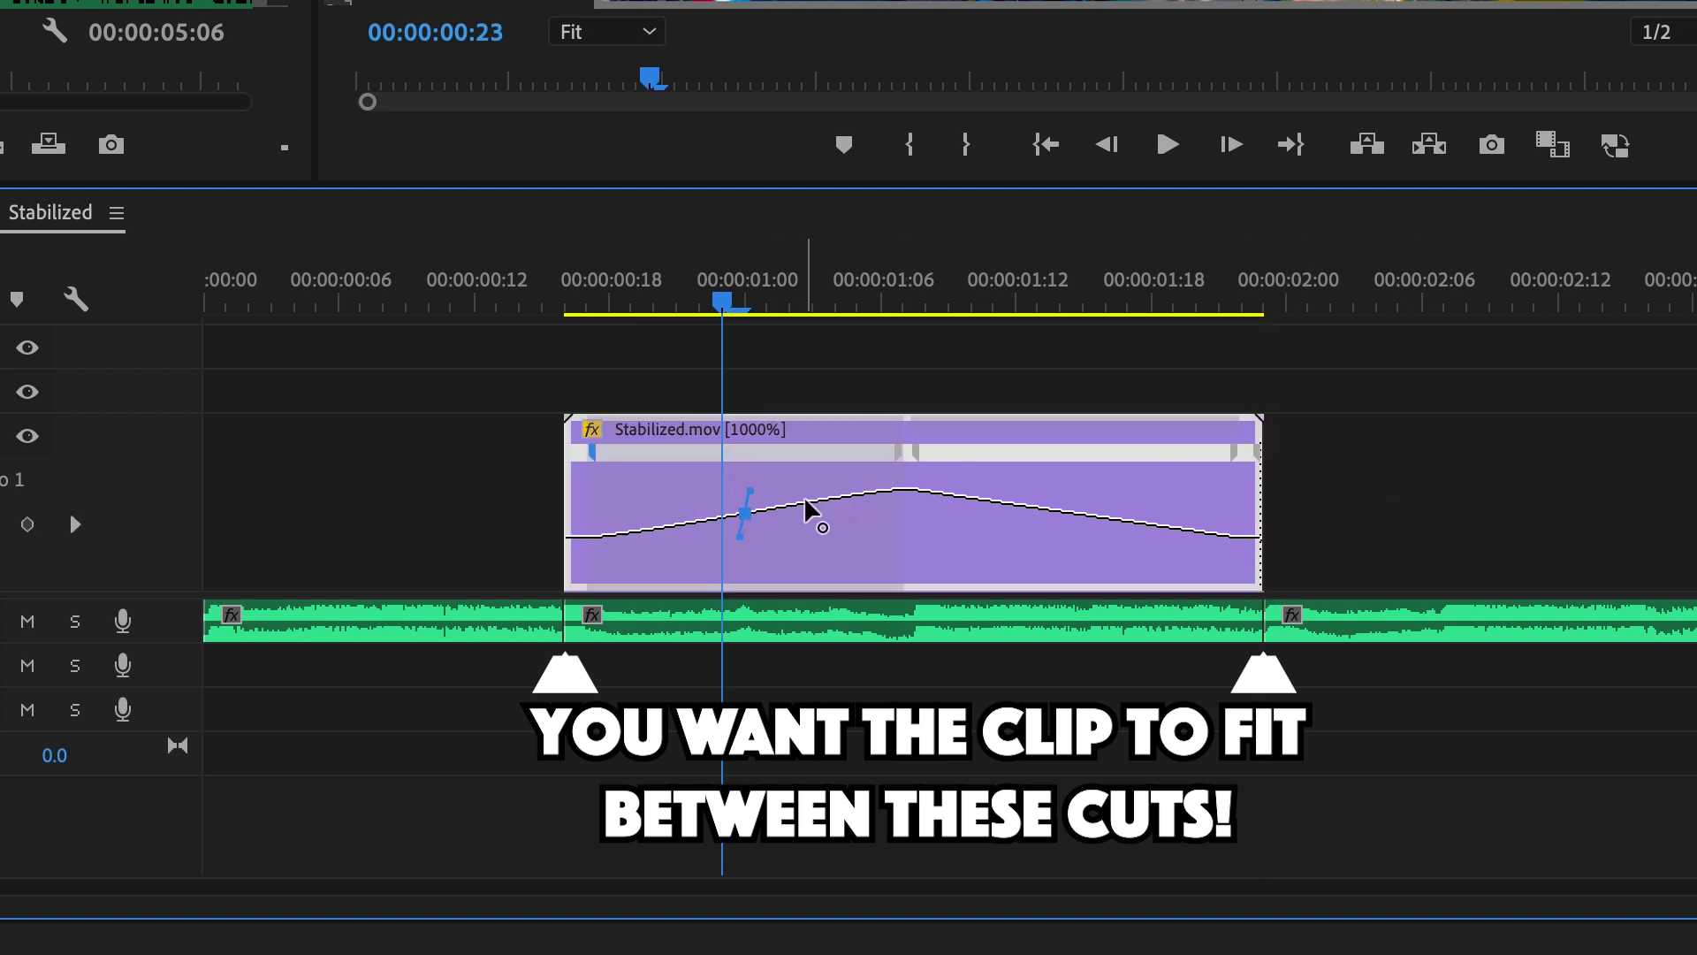
click(920, 452)
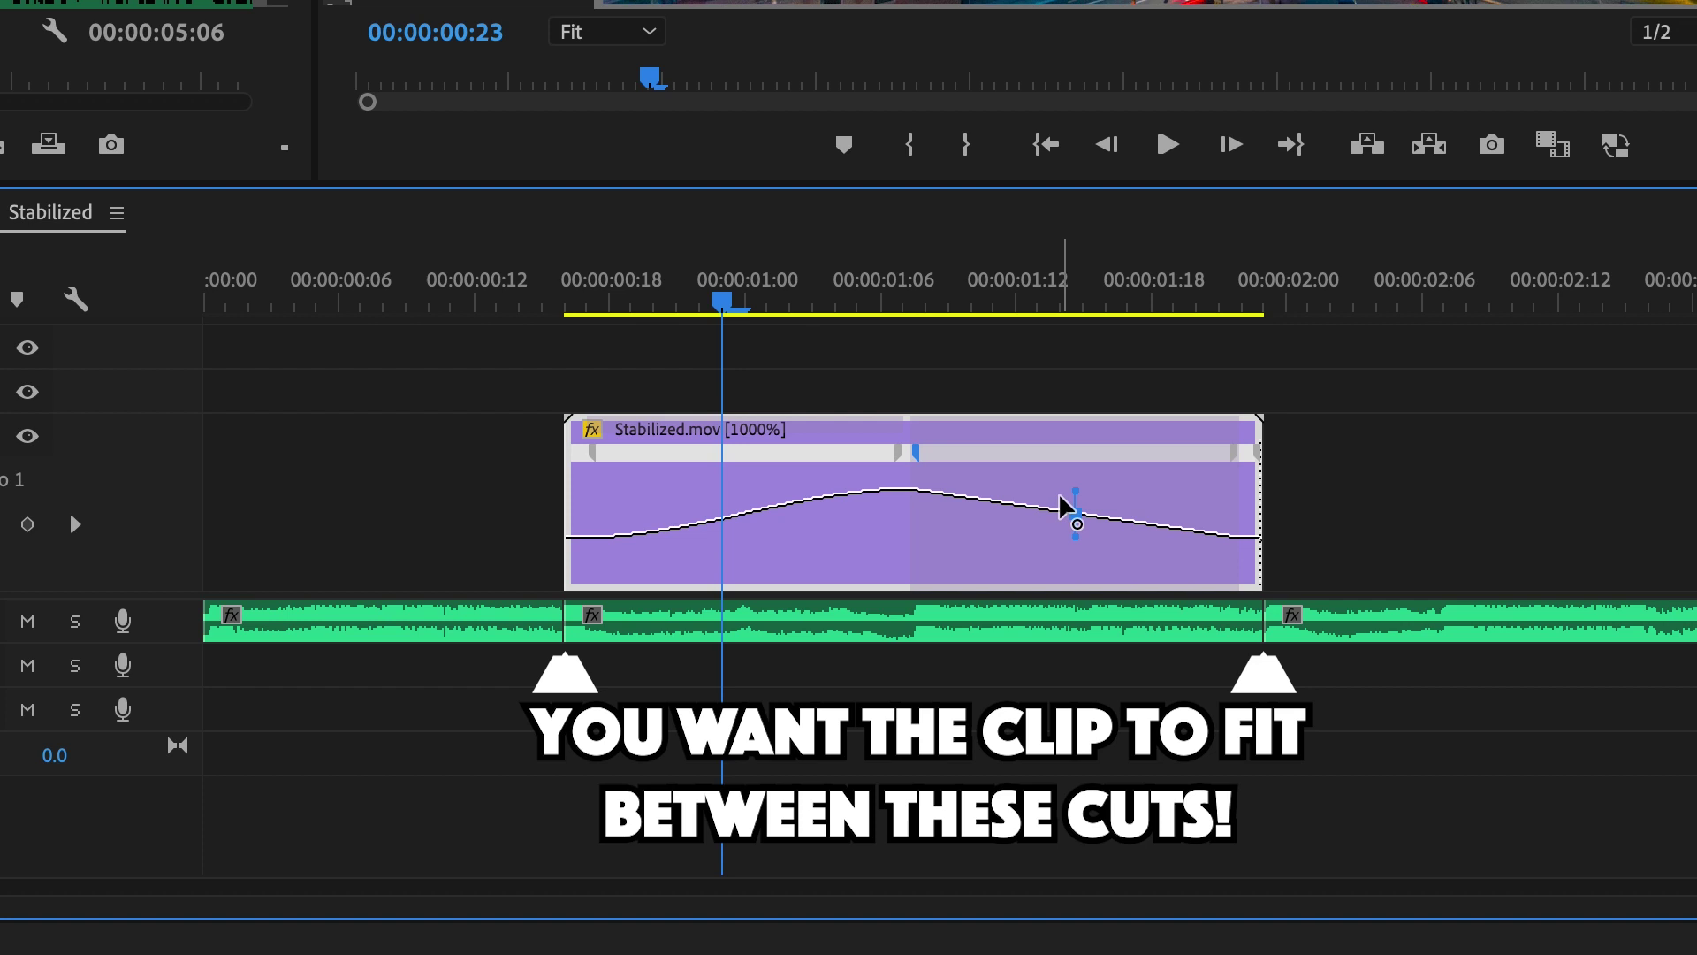
- Mark the sequence in point at 00:00:00:16 and the out point at 00:00:01:22 around the clip
key(Up)
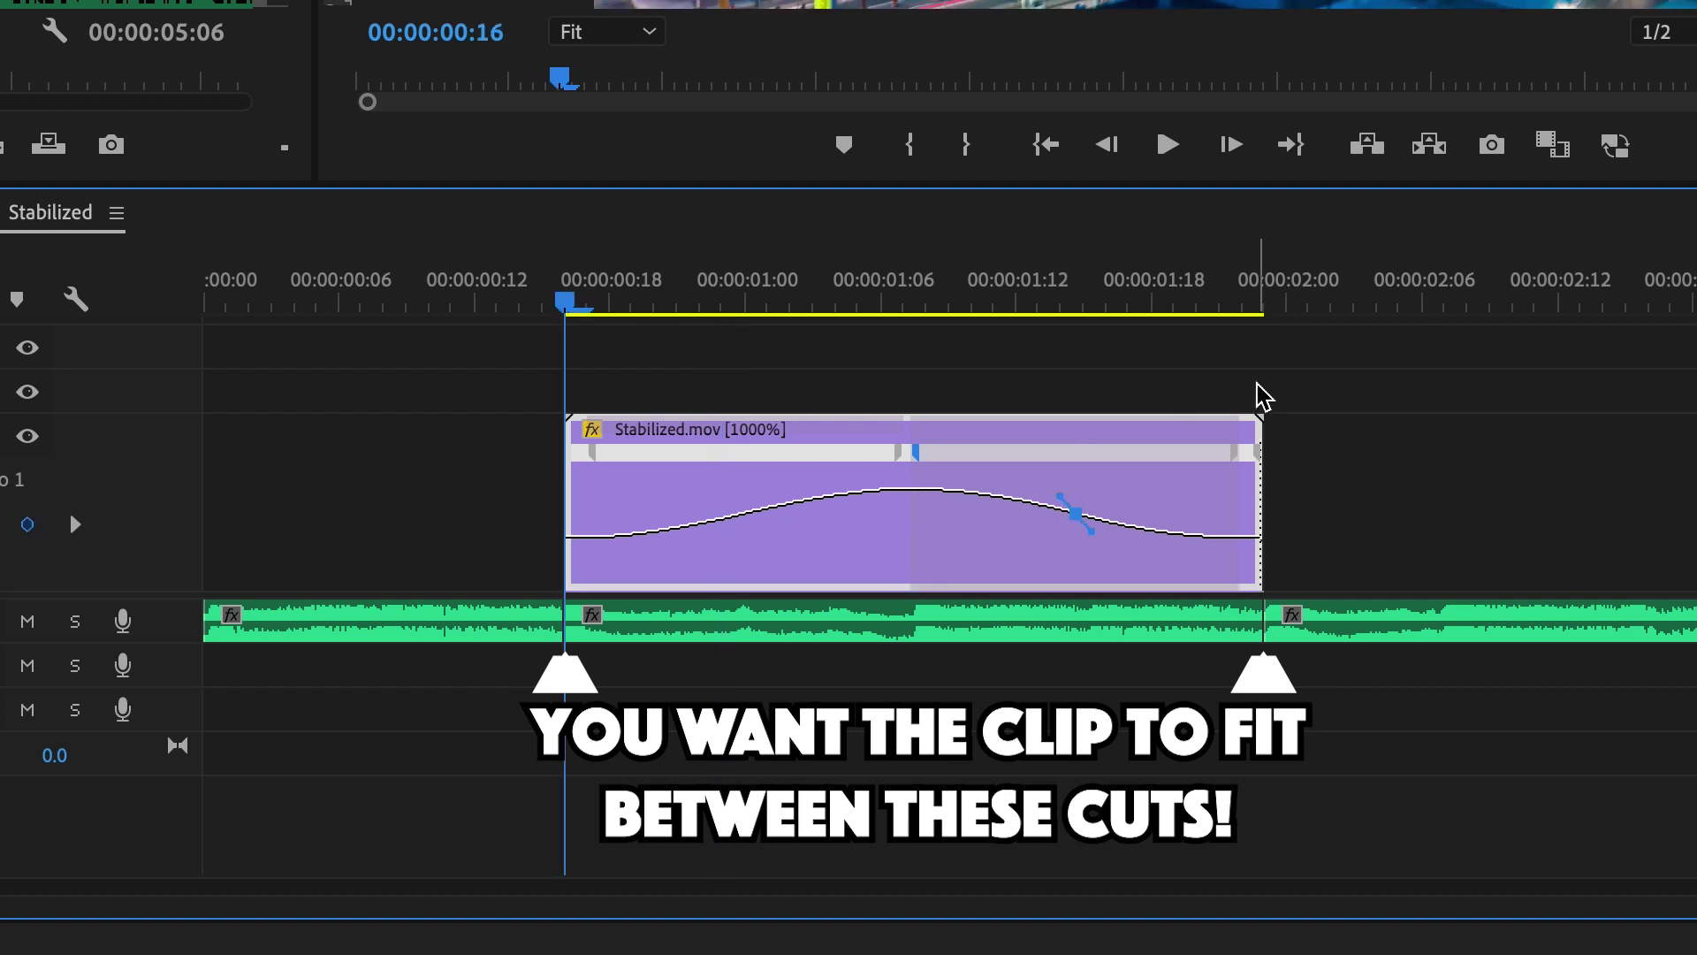
key(i)
key(Down)
key(Left)
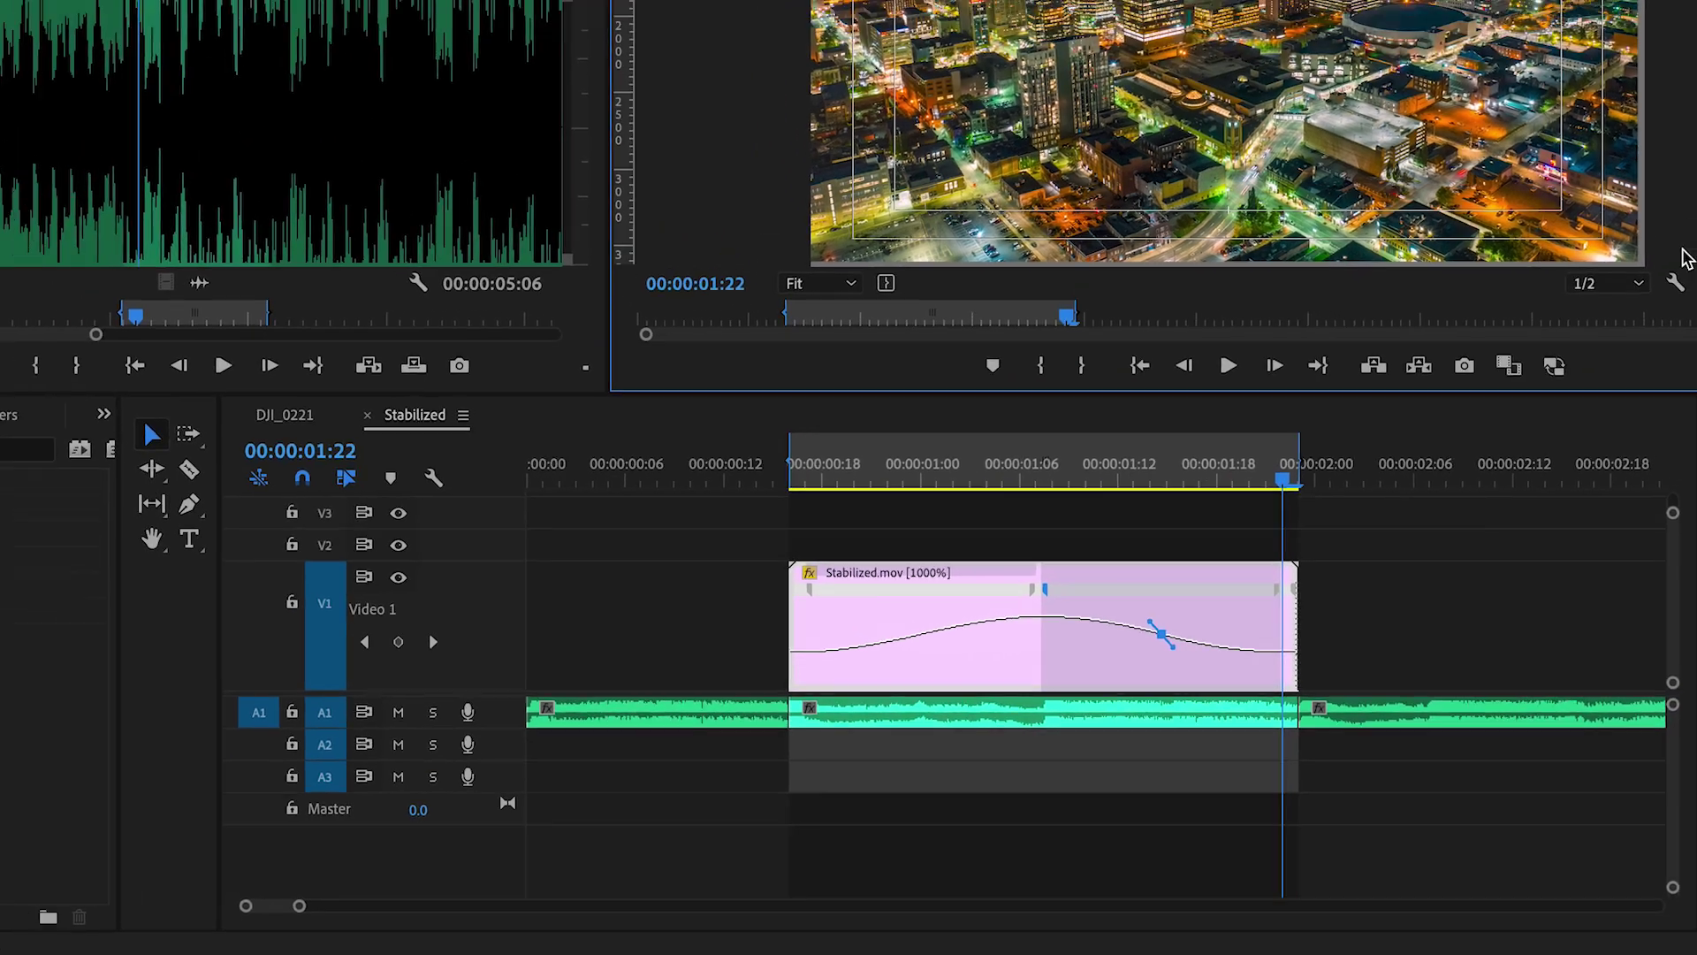
- Check the Program monitor's Loop option, and render and play back the marked range
click(1676, 282)
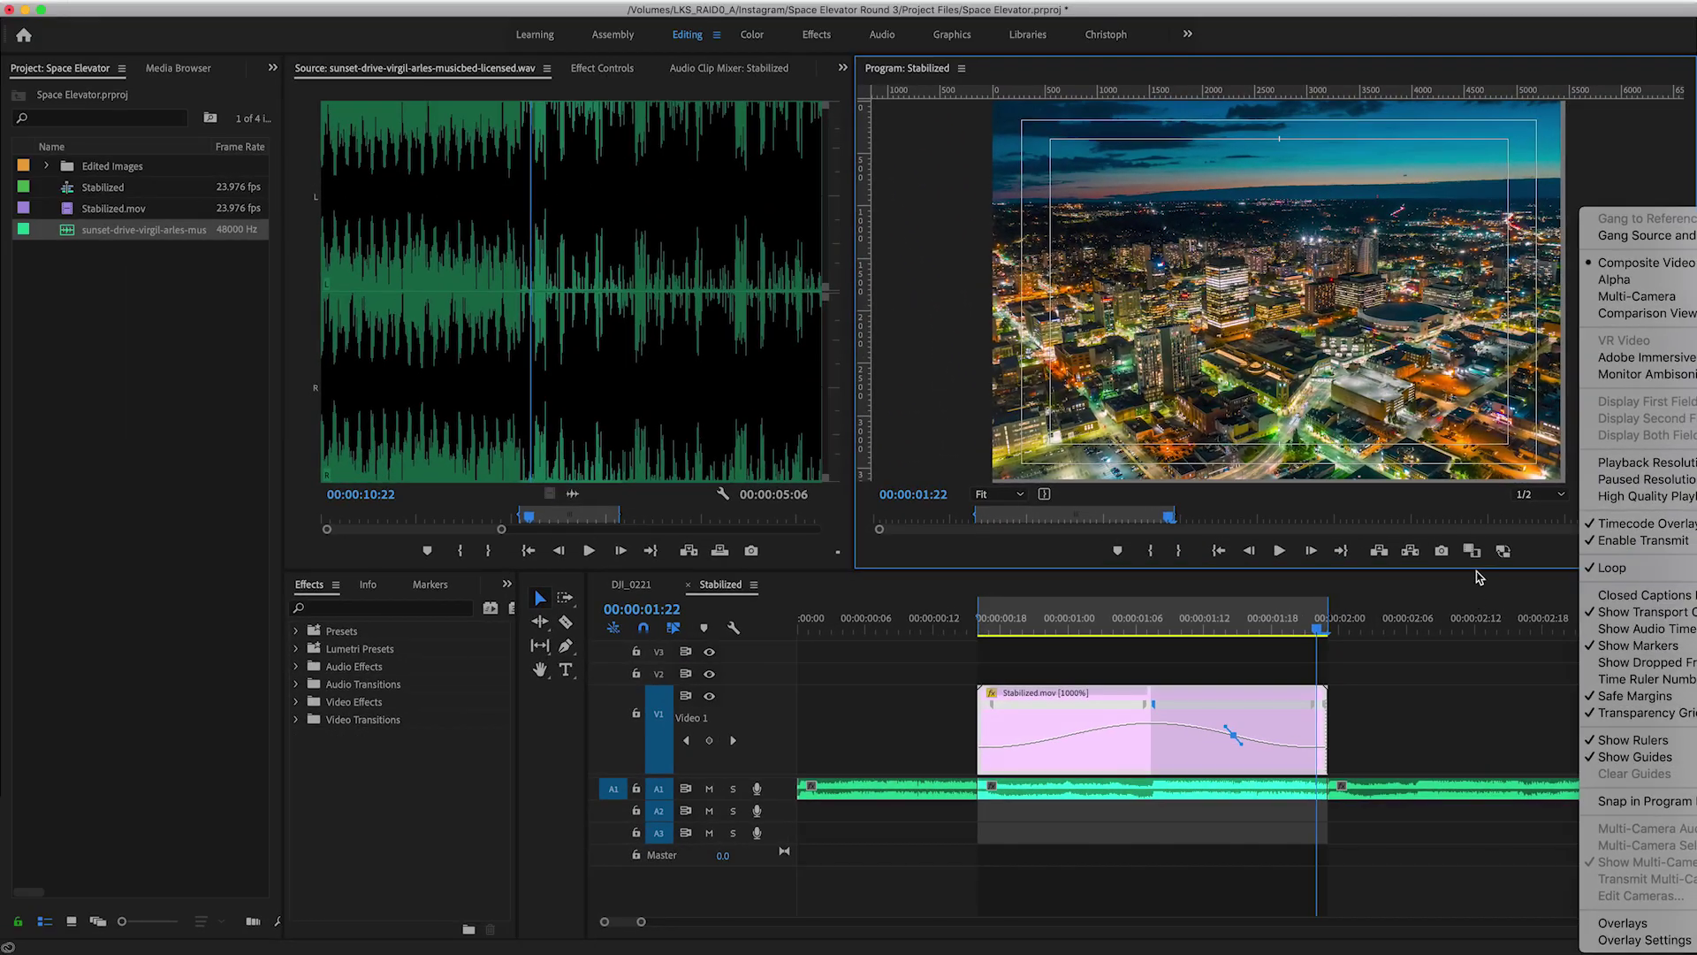
click(1516, 409)
click(1102, 621)
key(Return)
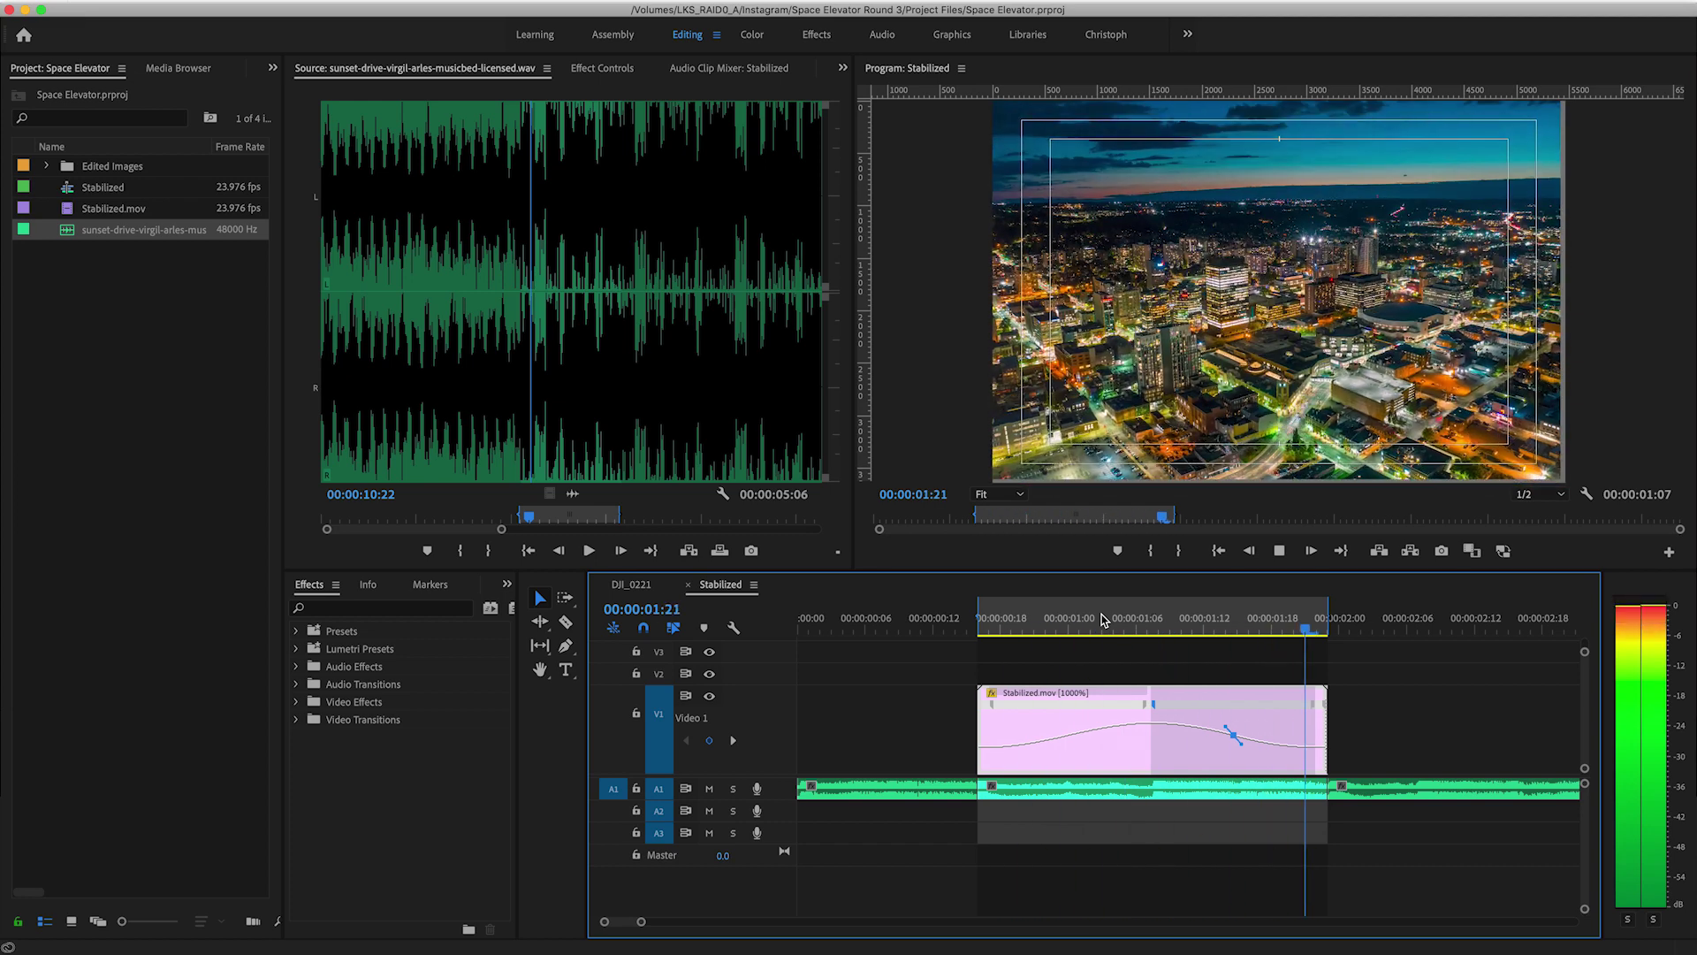
- Nest the speed-ramped clip as a sequence named CitySpeedramped
right_click(1142, 765)
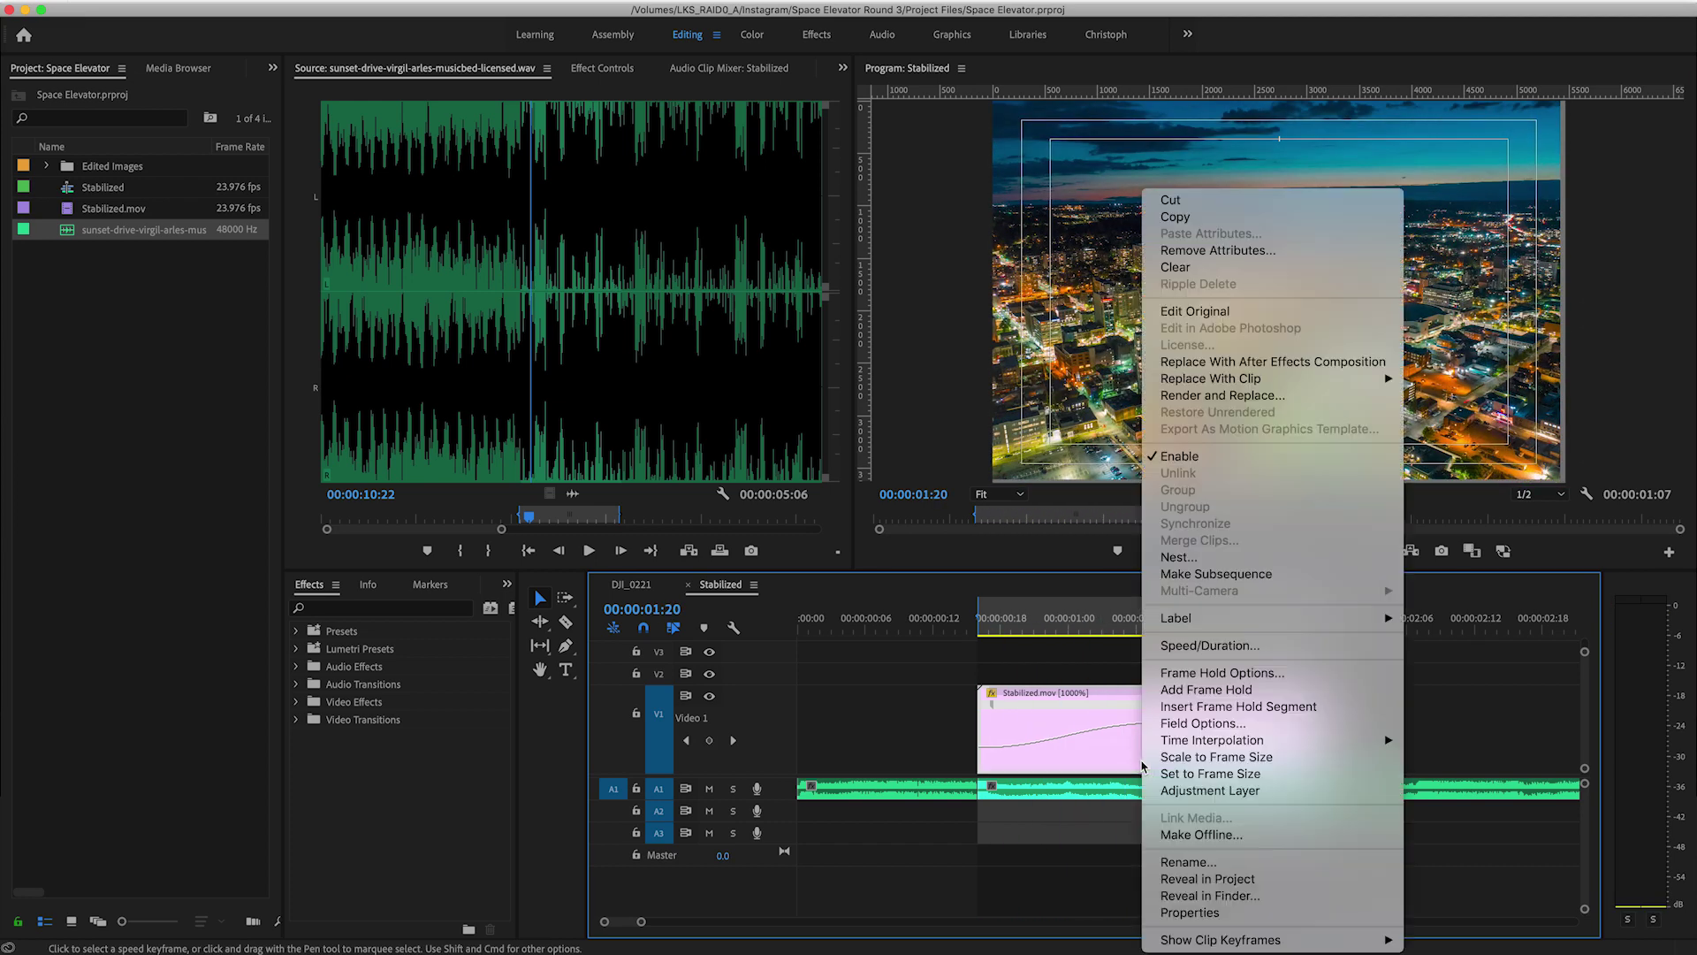
click(1189, 564)
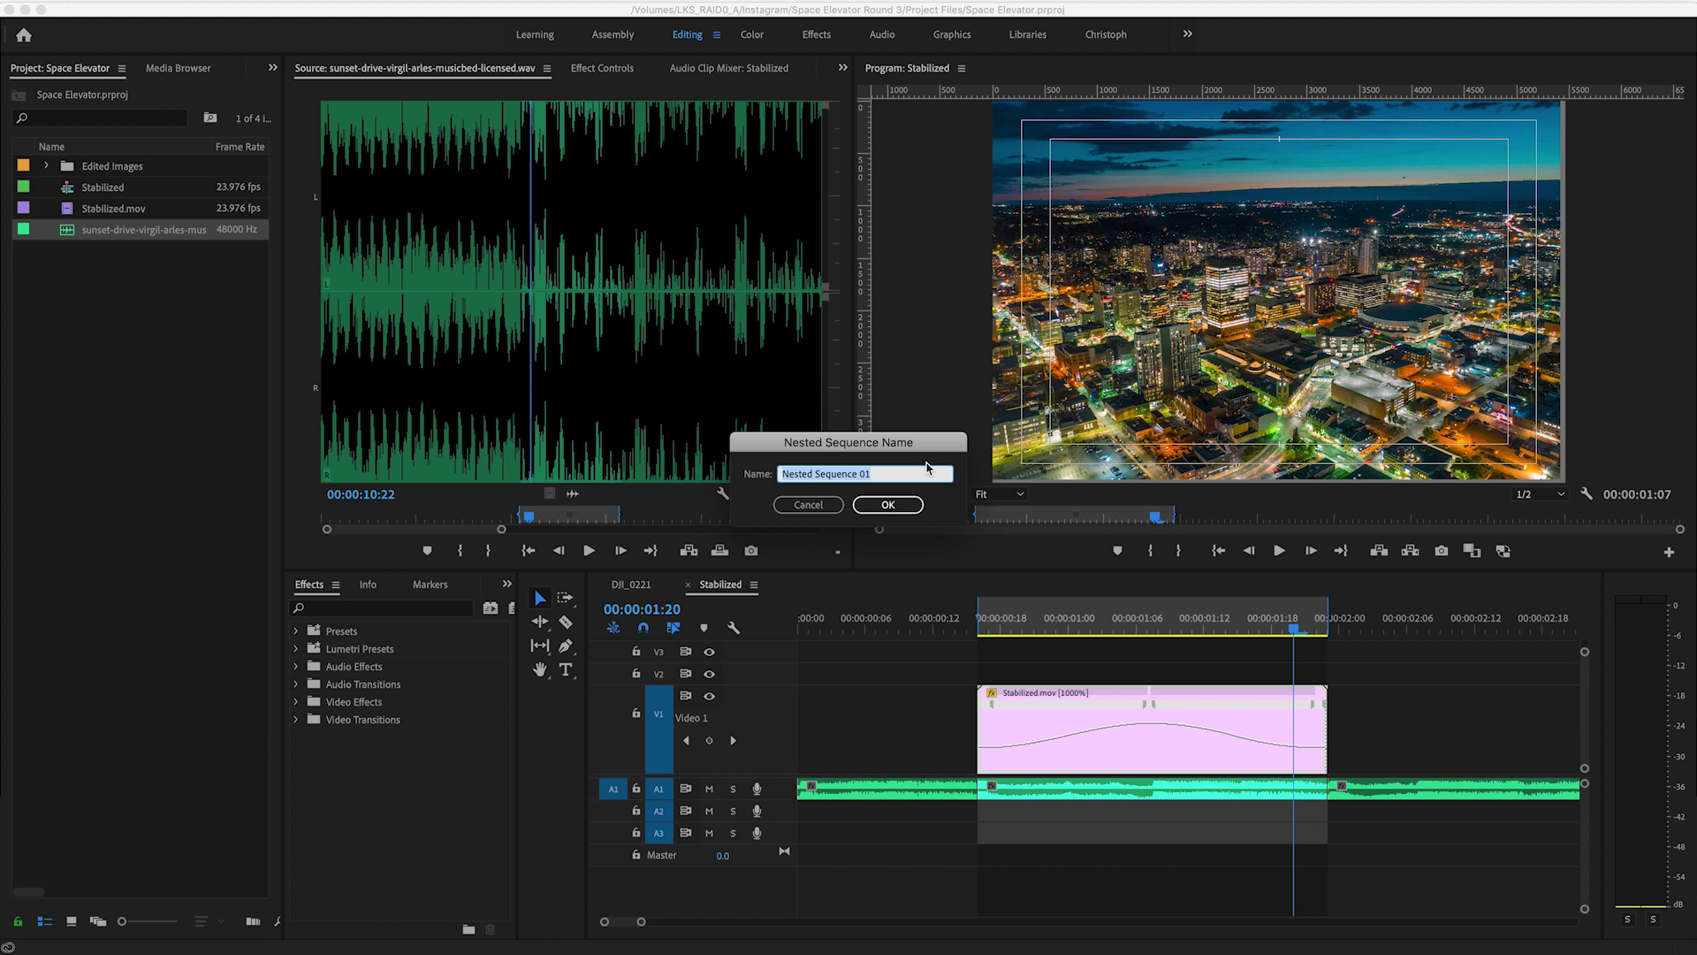
text(CitySpeedramped)
key(Return)
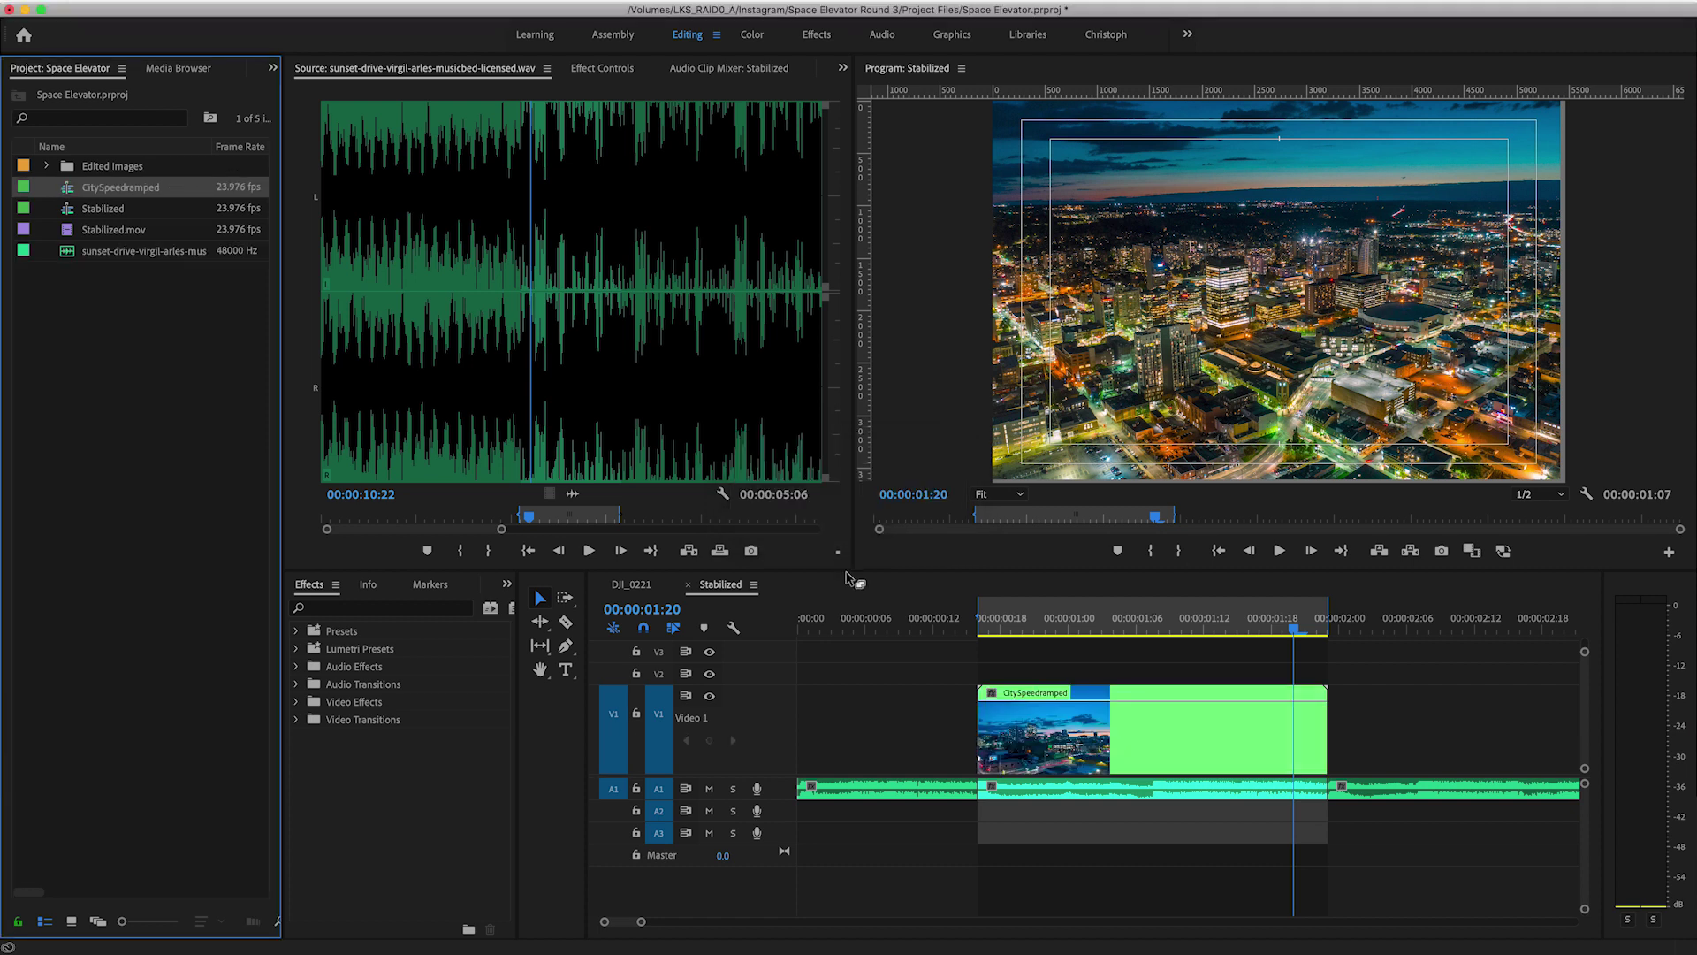
- Place a copy of the CitySpeedramped nest directly after the original on V1
click(1022, 620)
key(minus)
key(minus)
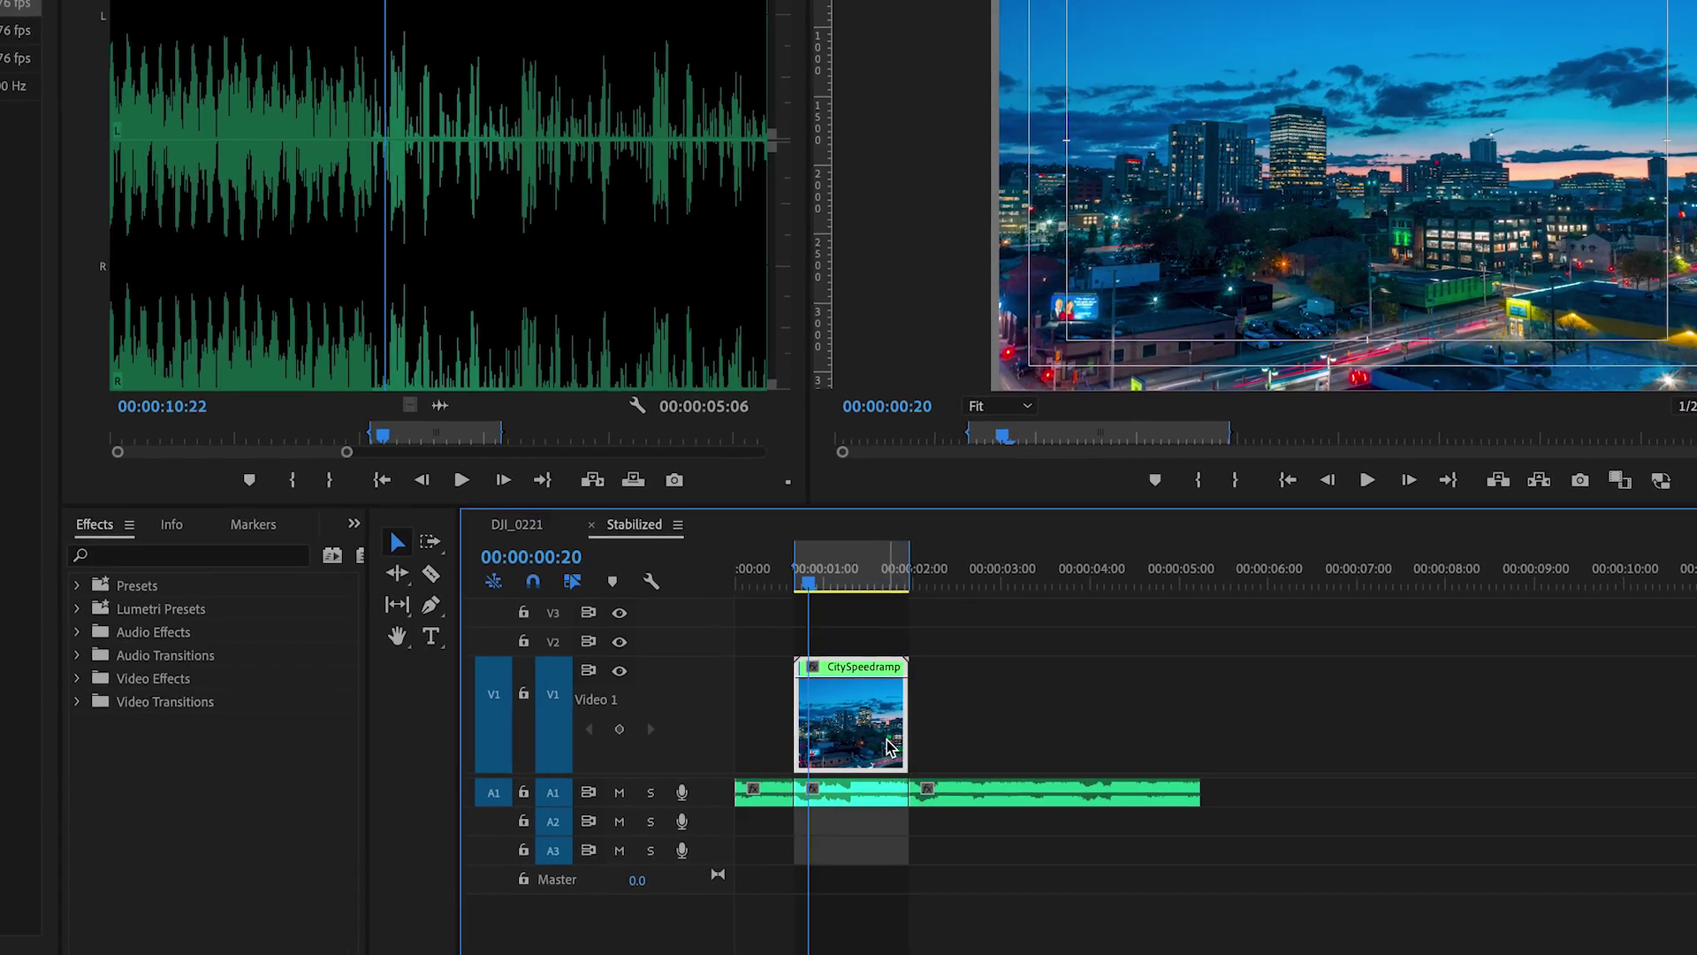
key(Down)
key(ctrl+v)
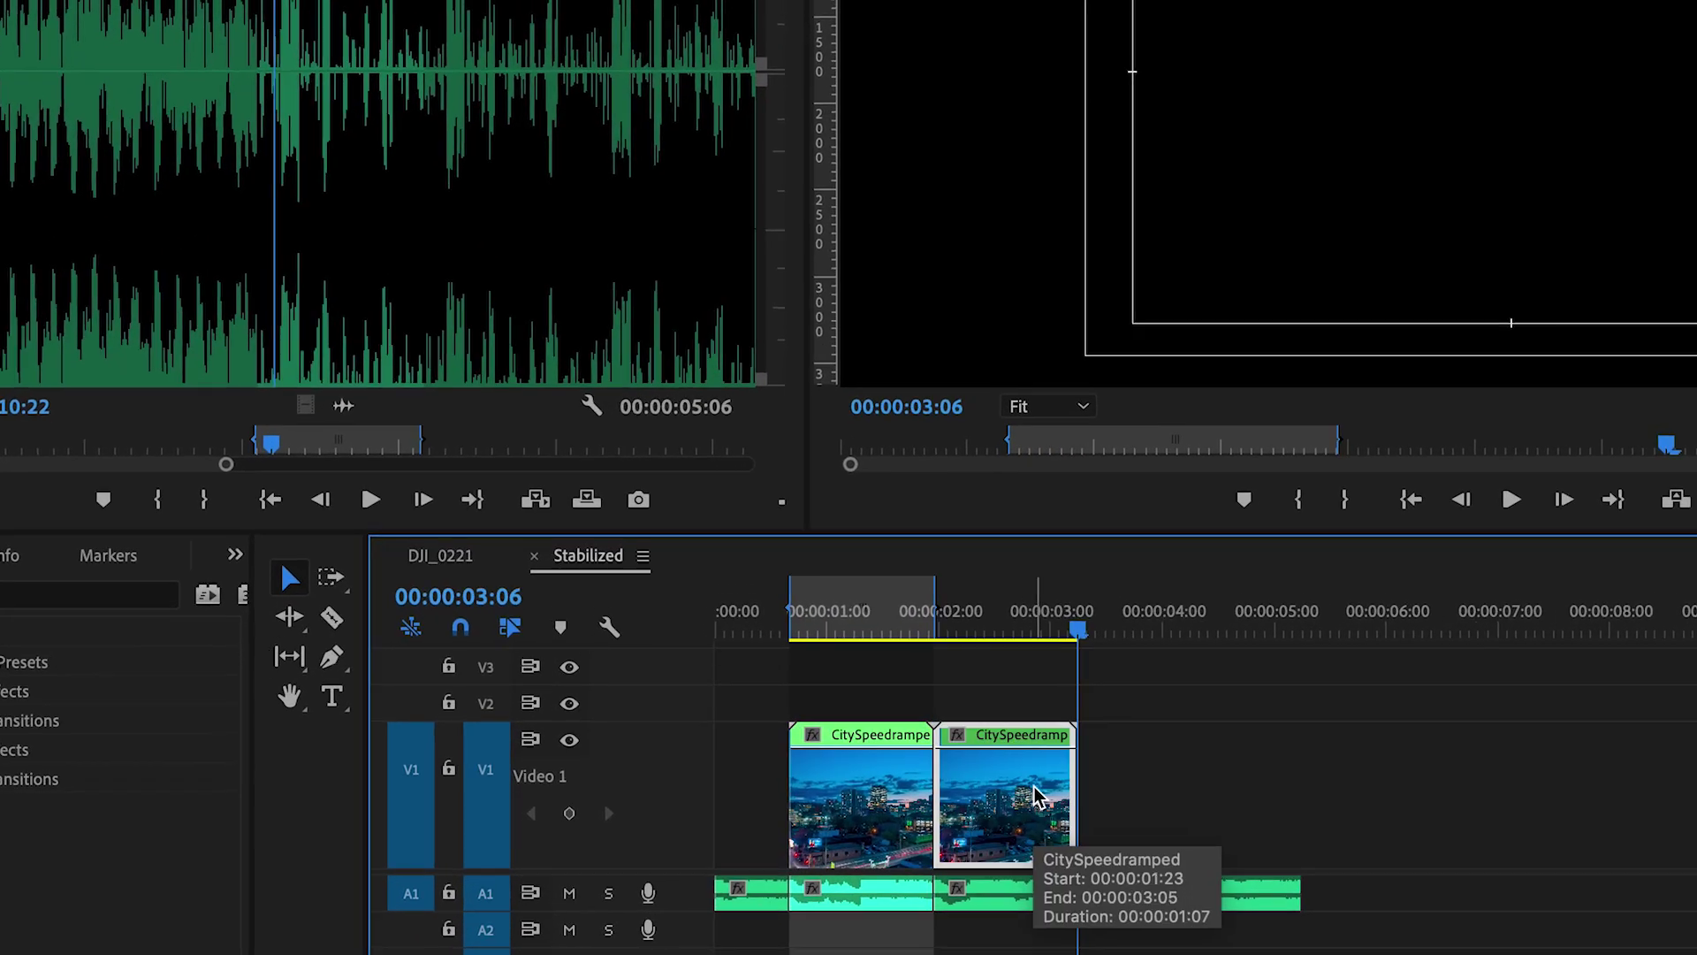
- Reverse the speed of the second CitySpeedramped clip
right_click(1038, 795)
click(1105, 660)
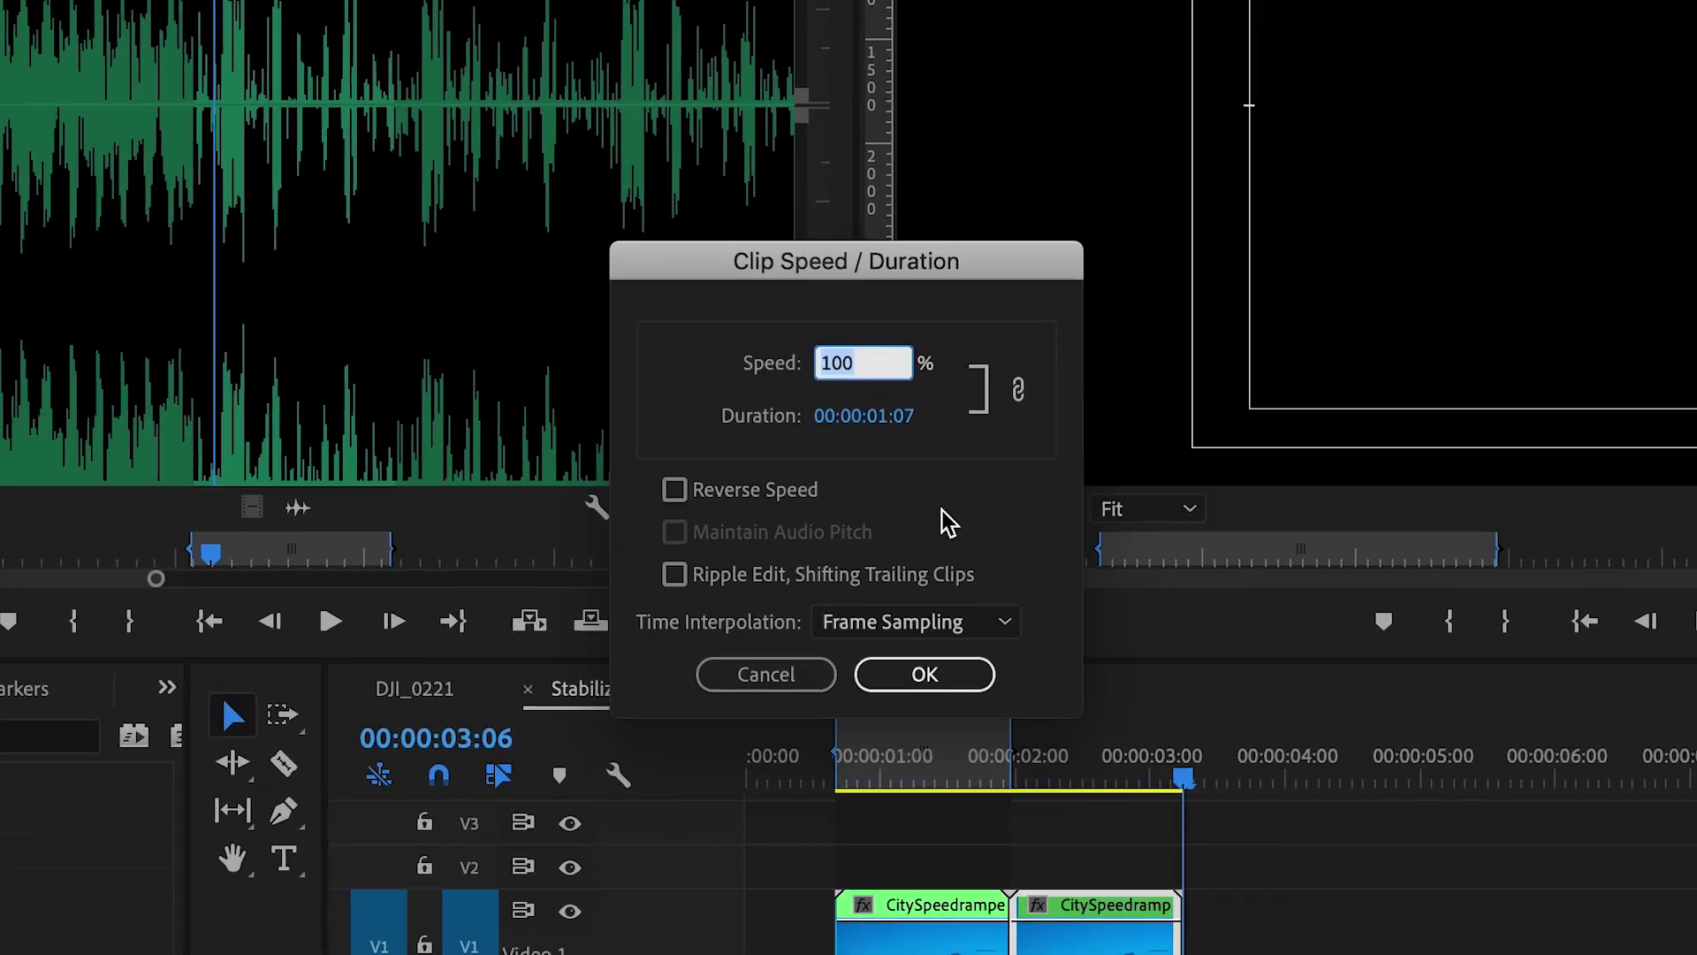
click(739, 492)
click(925, 674)
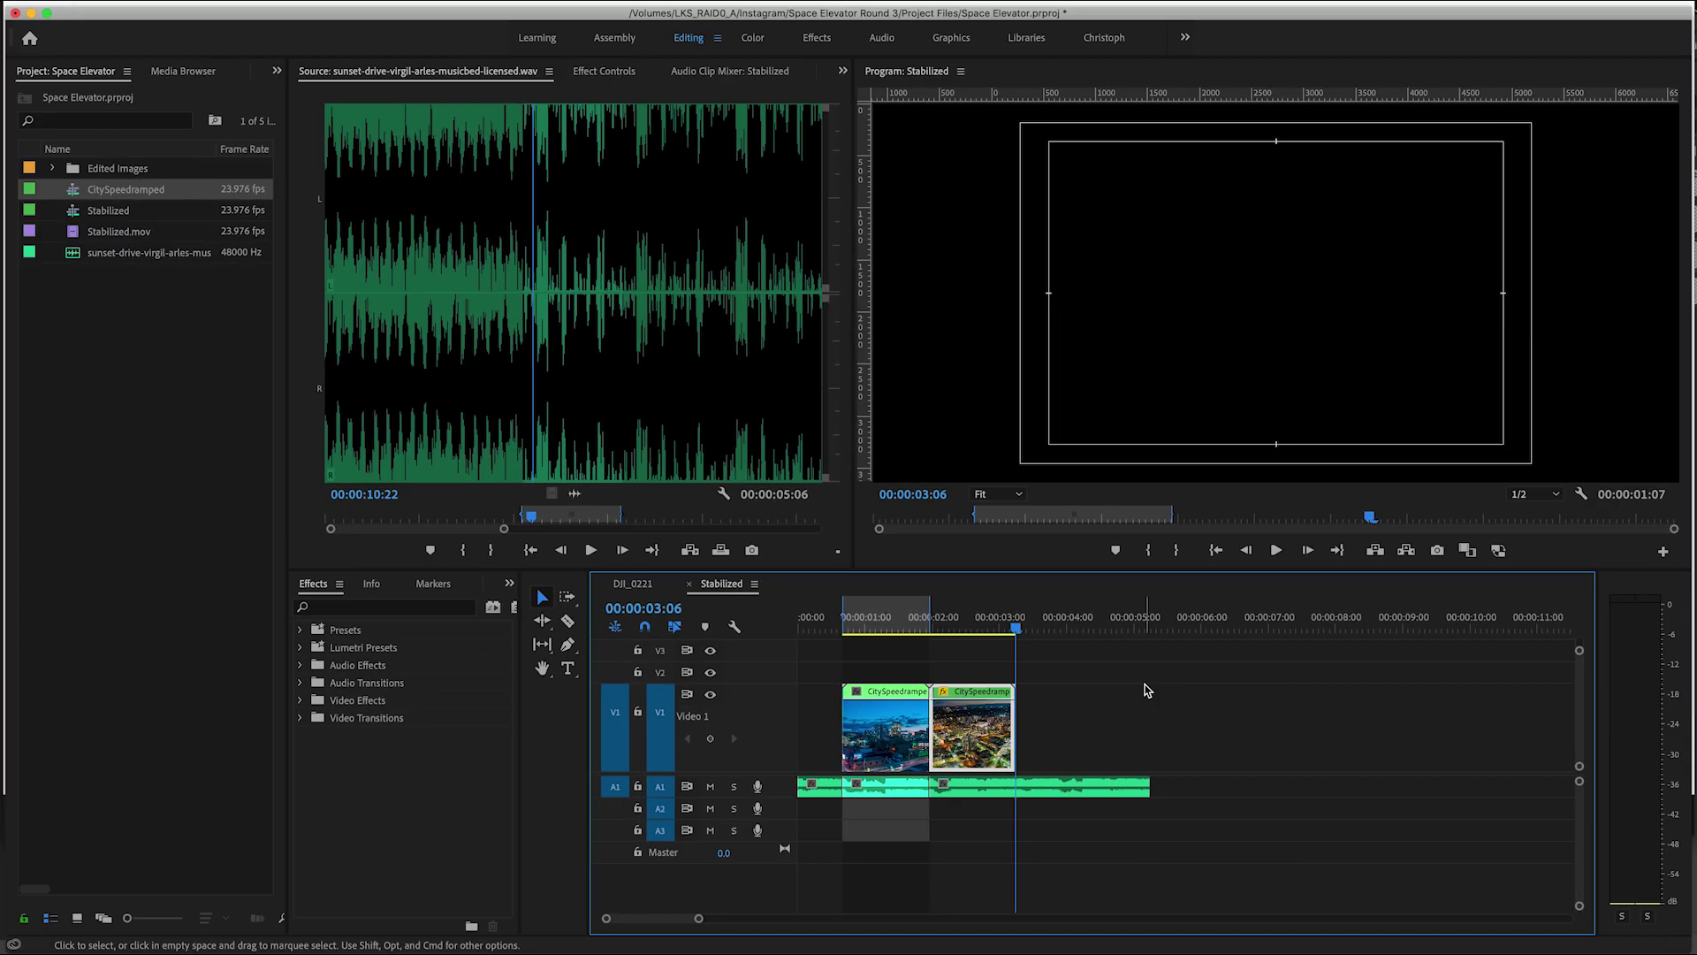
- Set the sequence out point at the last frame of the reversed clip and play back the forward-and-back pair
key(Left)
key(o)
key(space)
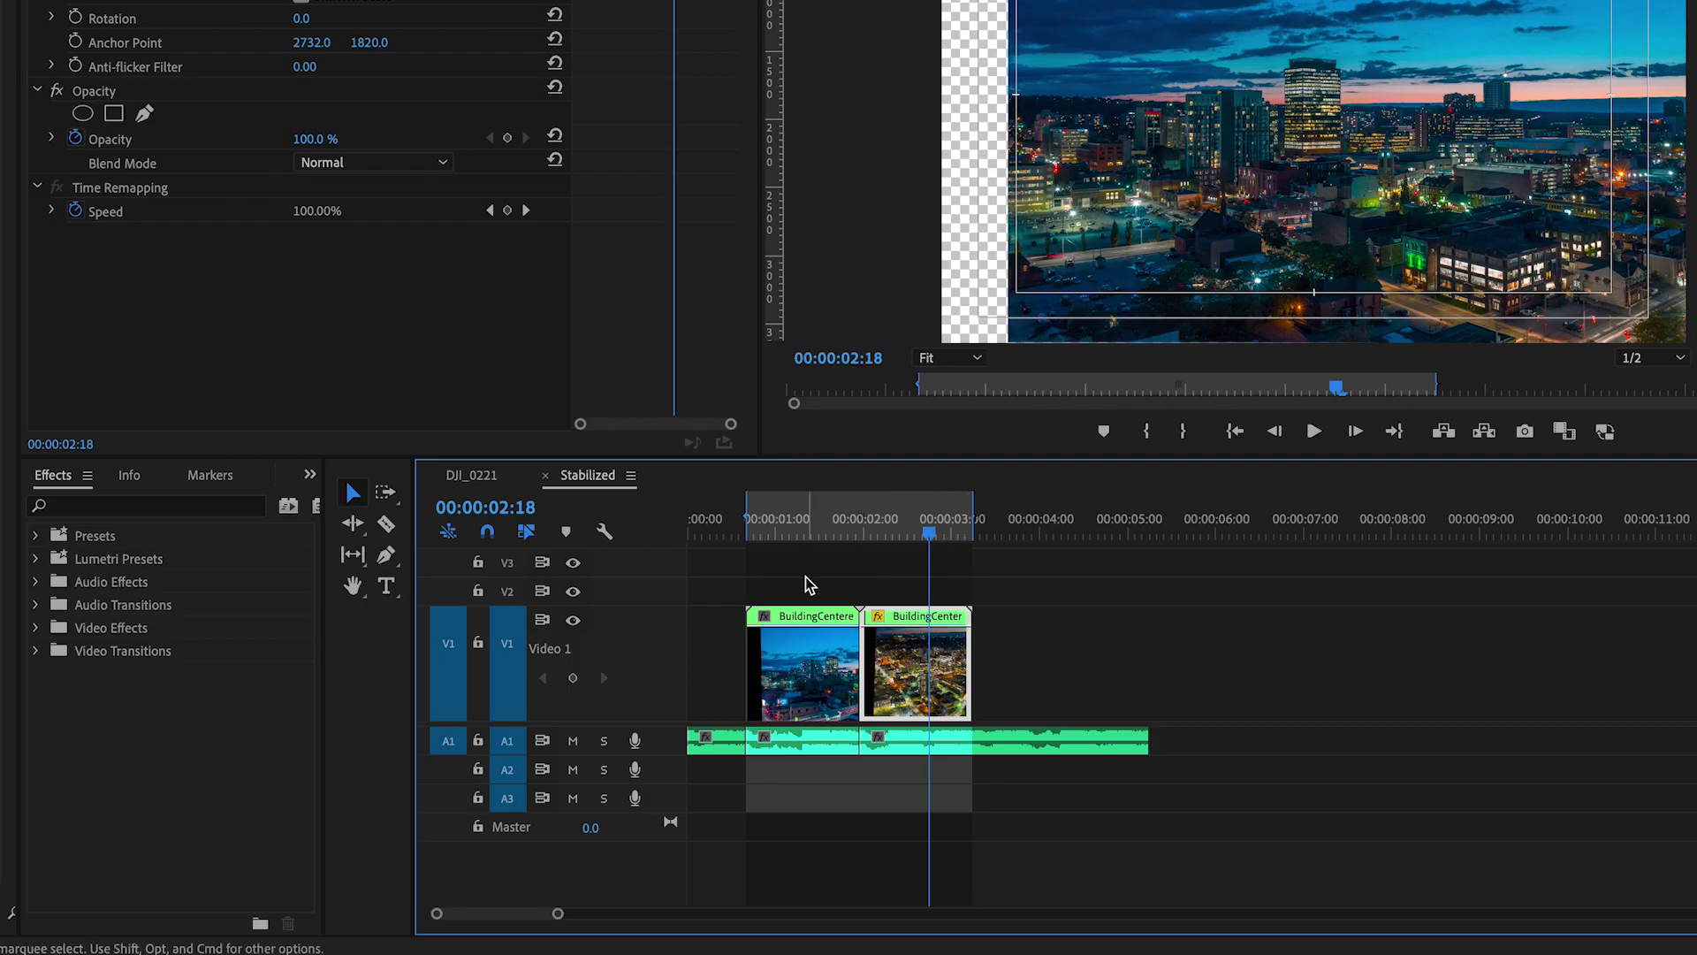
- Duplicate the two BuildingCentered clips together, placing the copies directly after them on V1
drag(802, 564, 941, 668)
key(super+c)
key(Down)
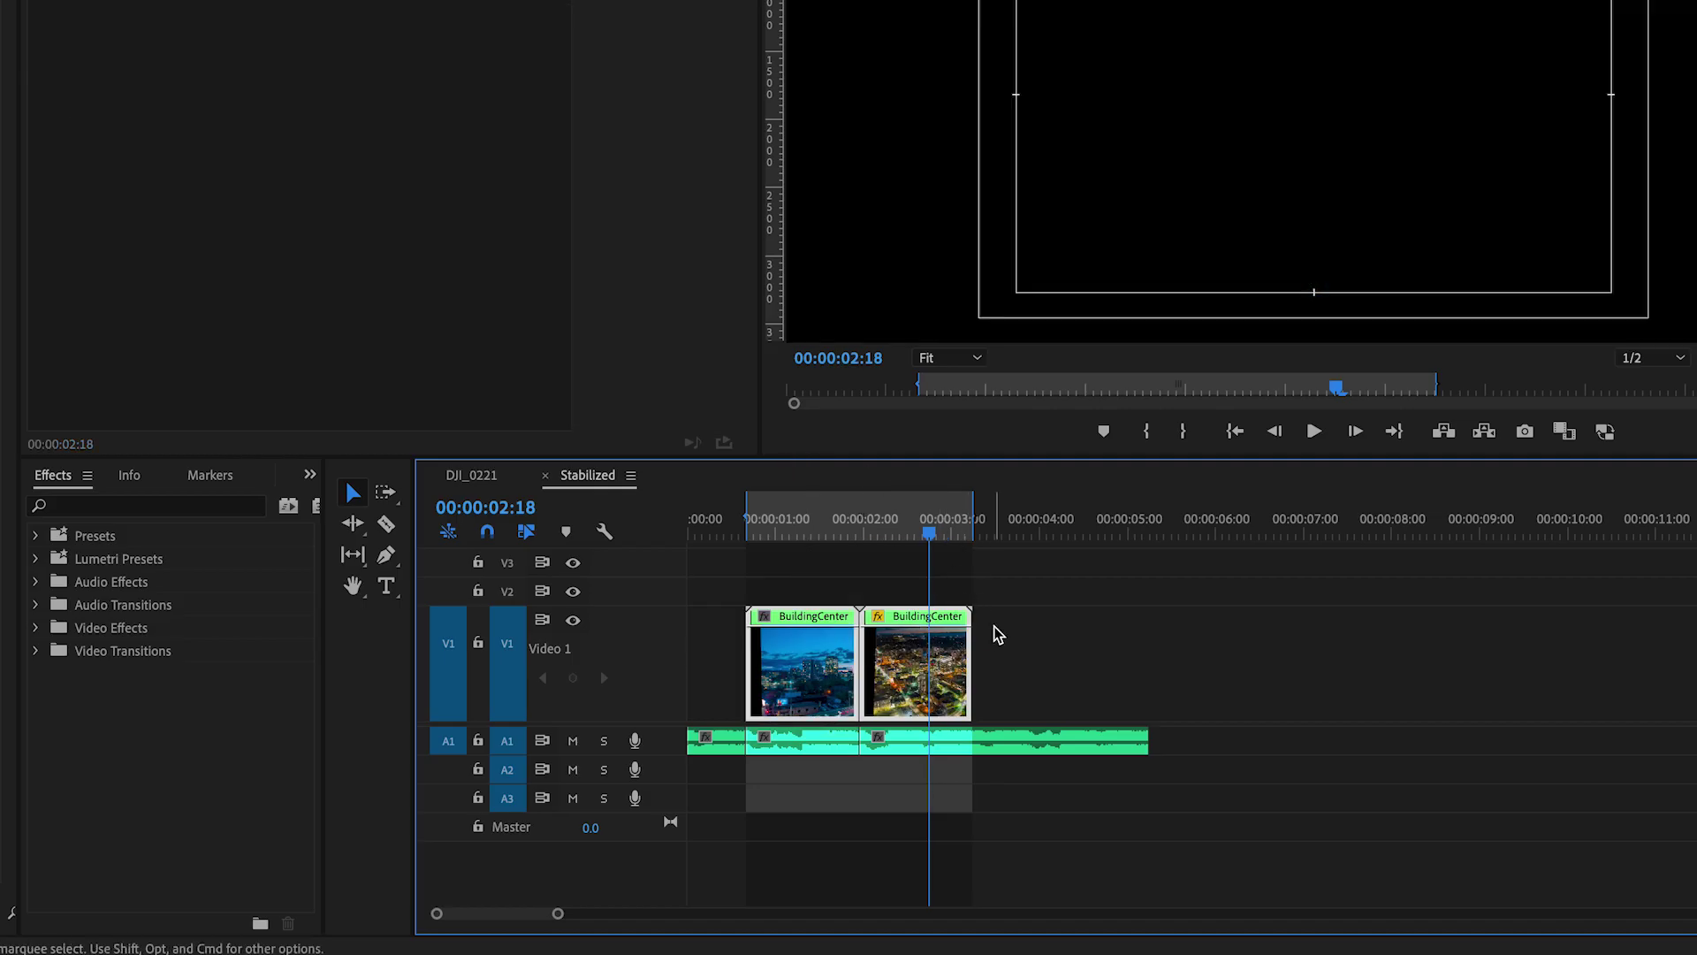
key(super+v)
- Keyframe the second BuildingCentered clip's scale from 100 at its first frame, 00:00:01:23, to 200 at its last frame, 00:00:03:05
click(904, 520)
key(Up)
click(925, 672)
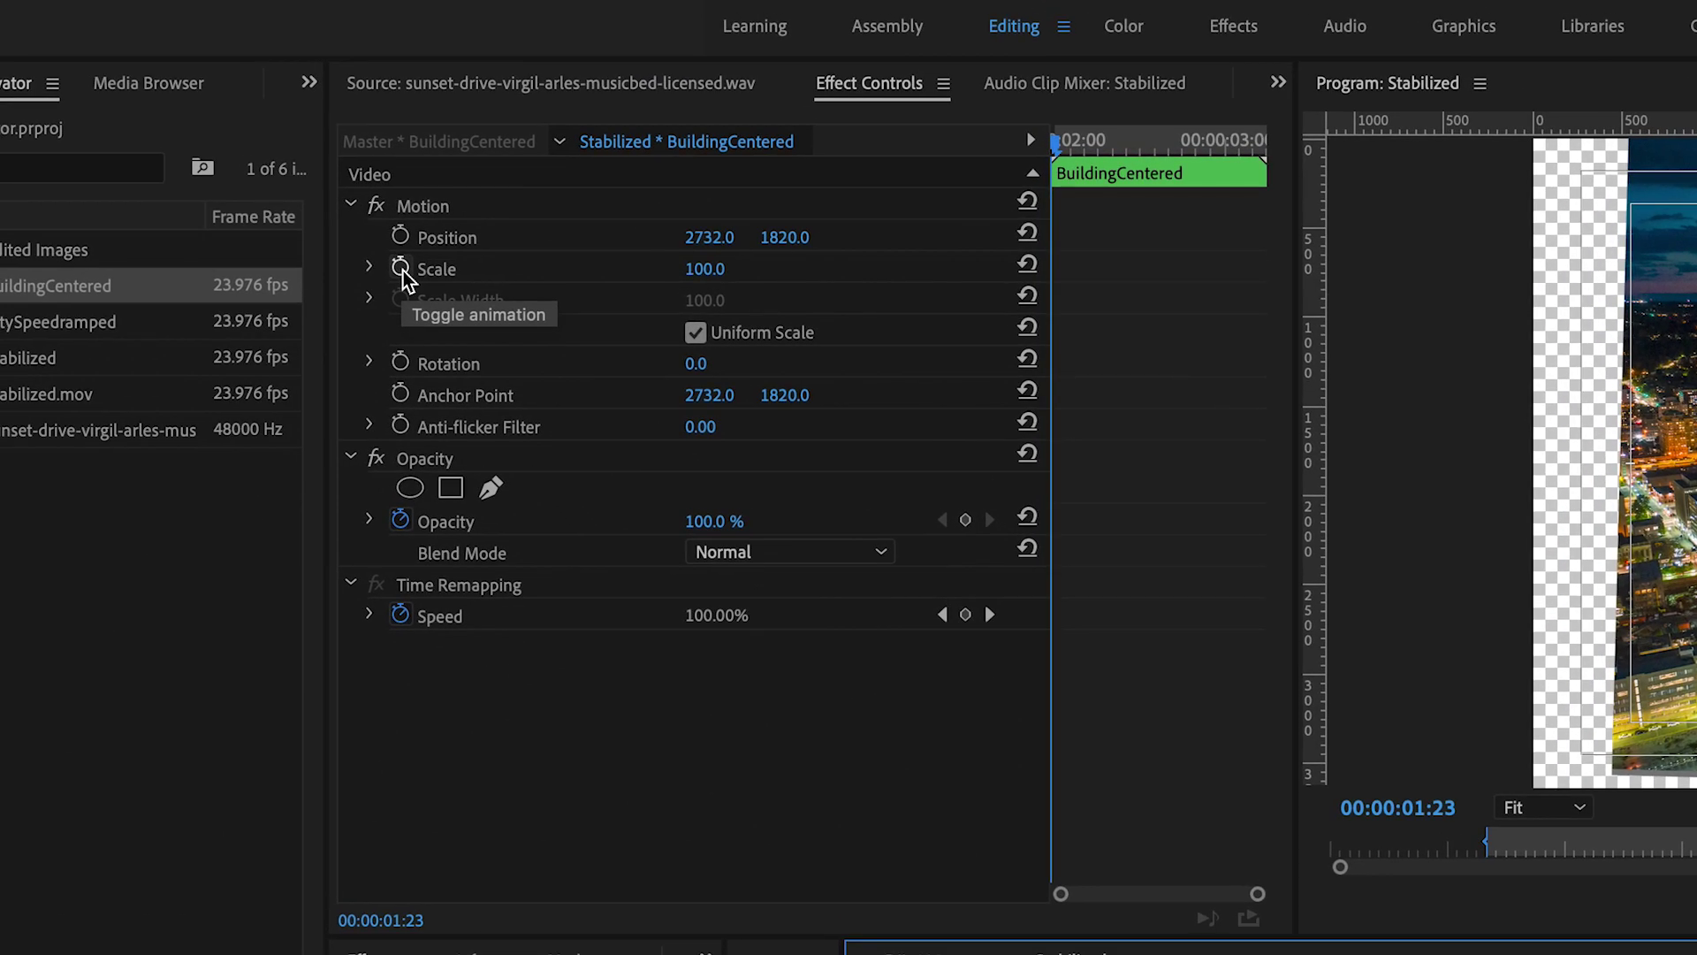
click(401, 268)
key(Down)
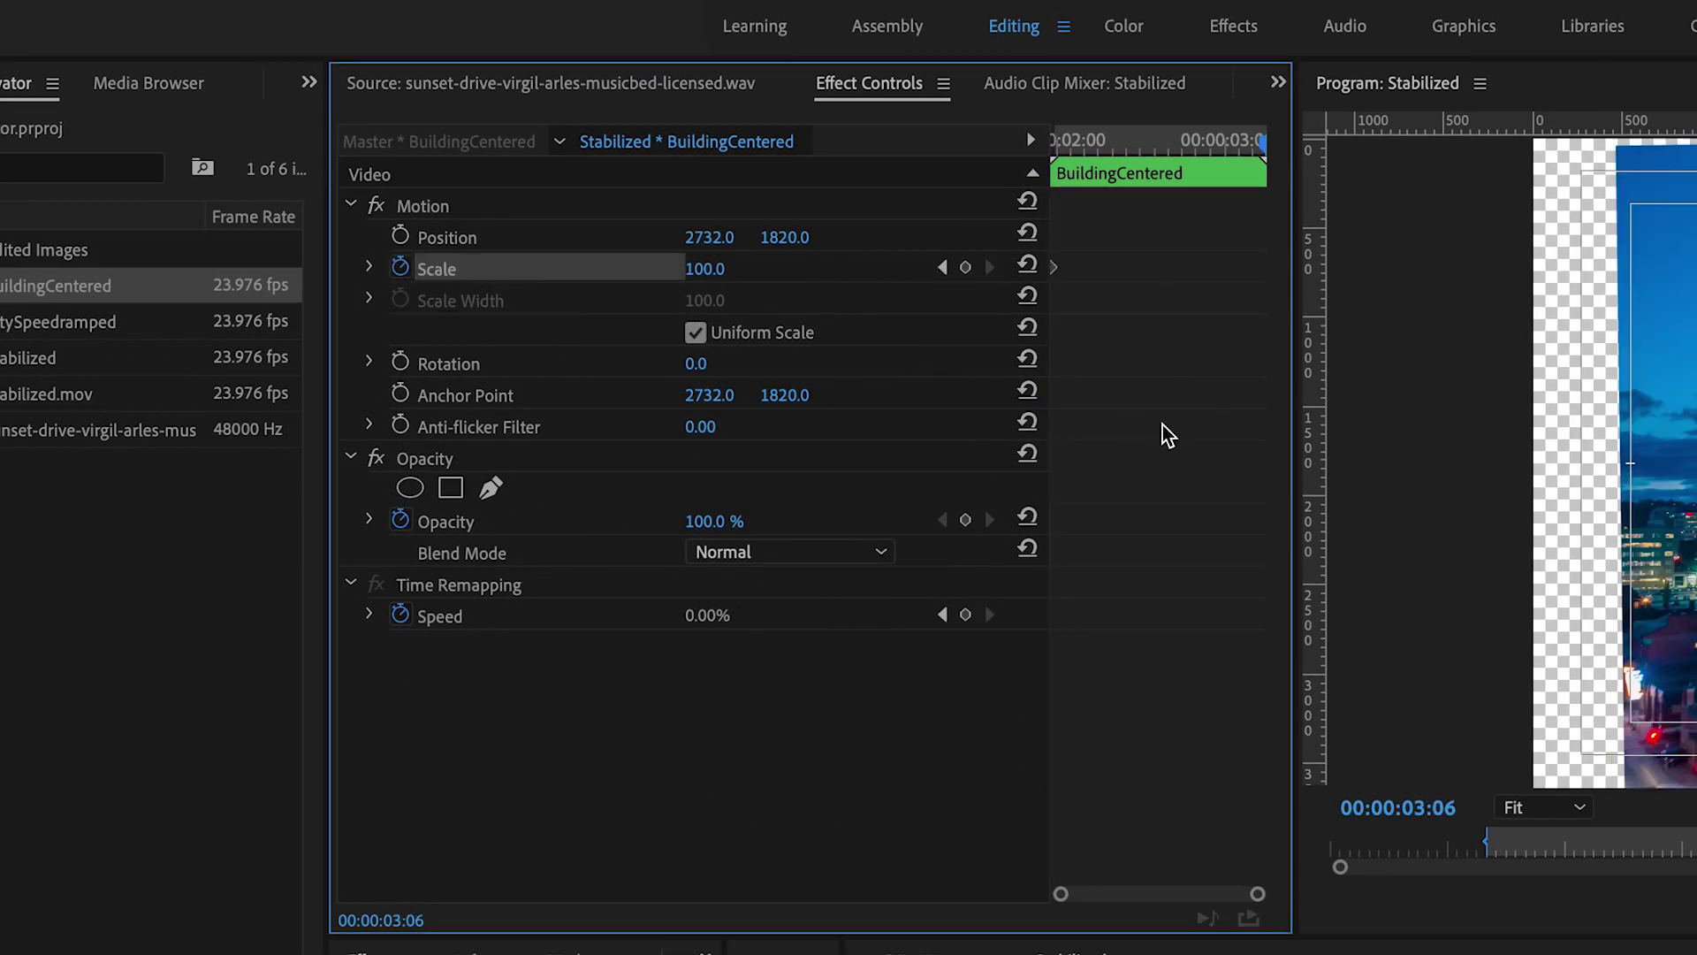
key(Left)
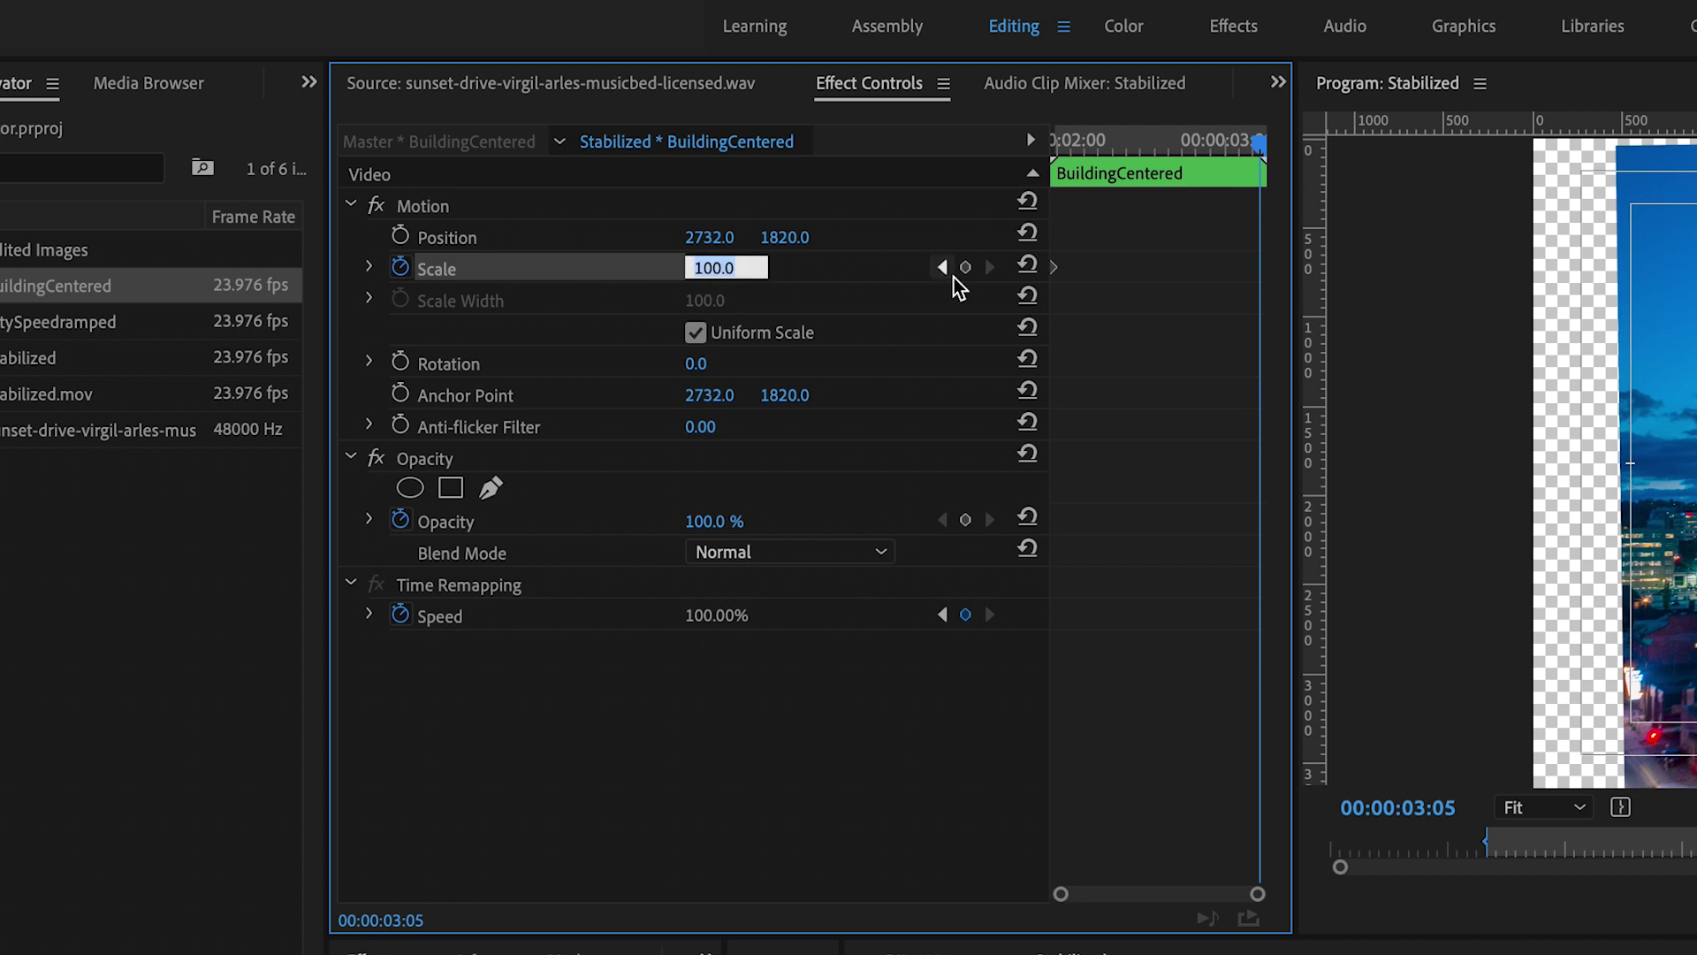
text(200)
key(Return)
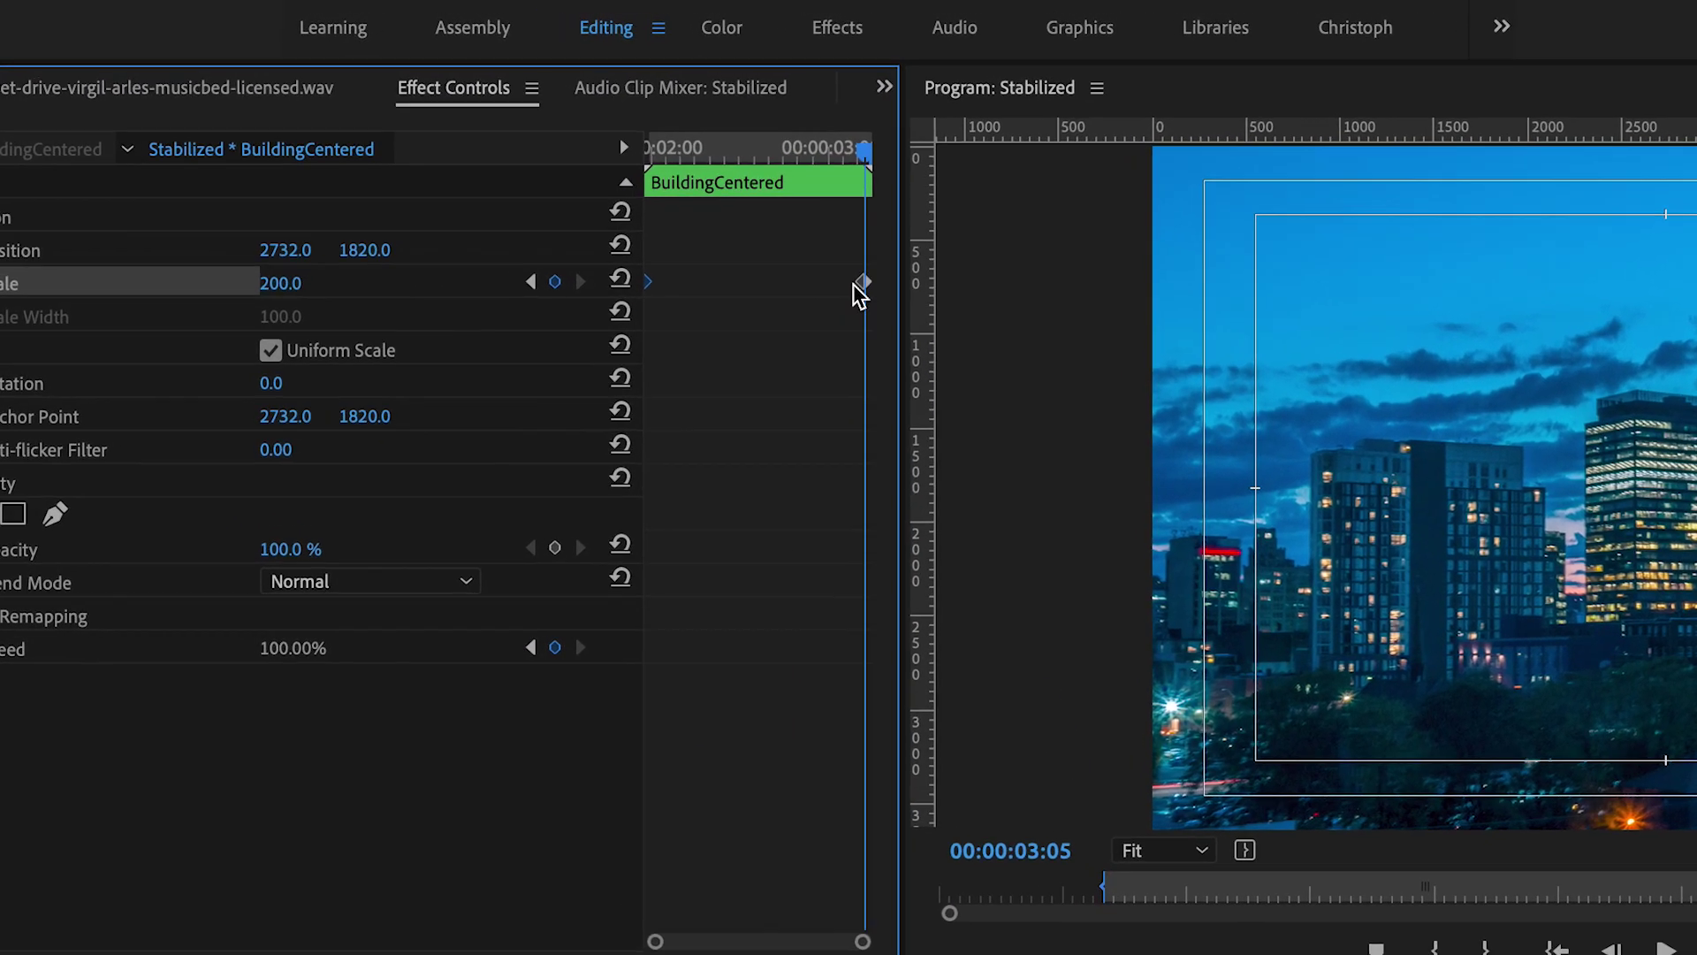
- Convert the second clip's scale keyframes to Continuous Bezier and stretch their handles for a slow start to the zoom
right_click(856, 284)
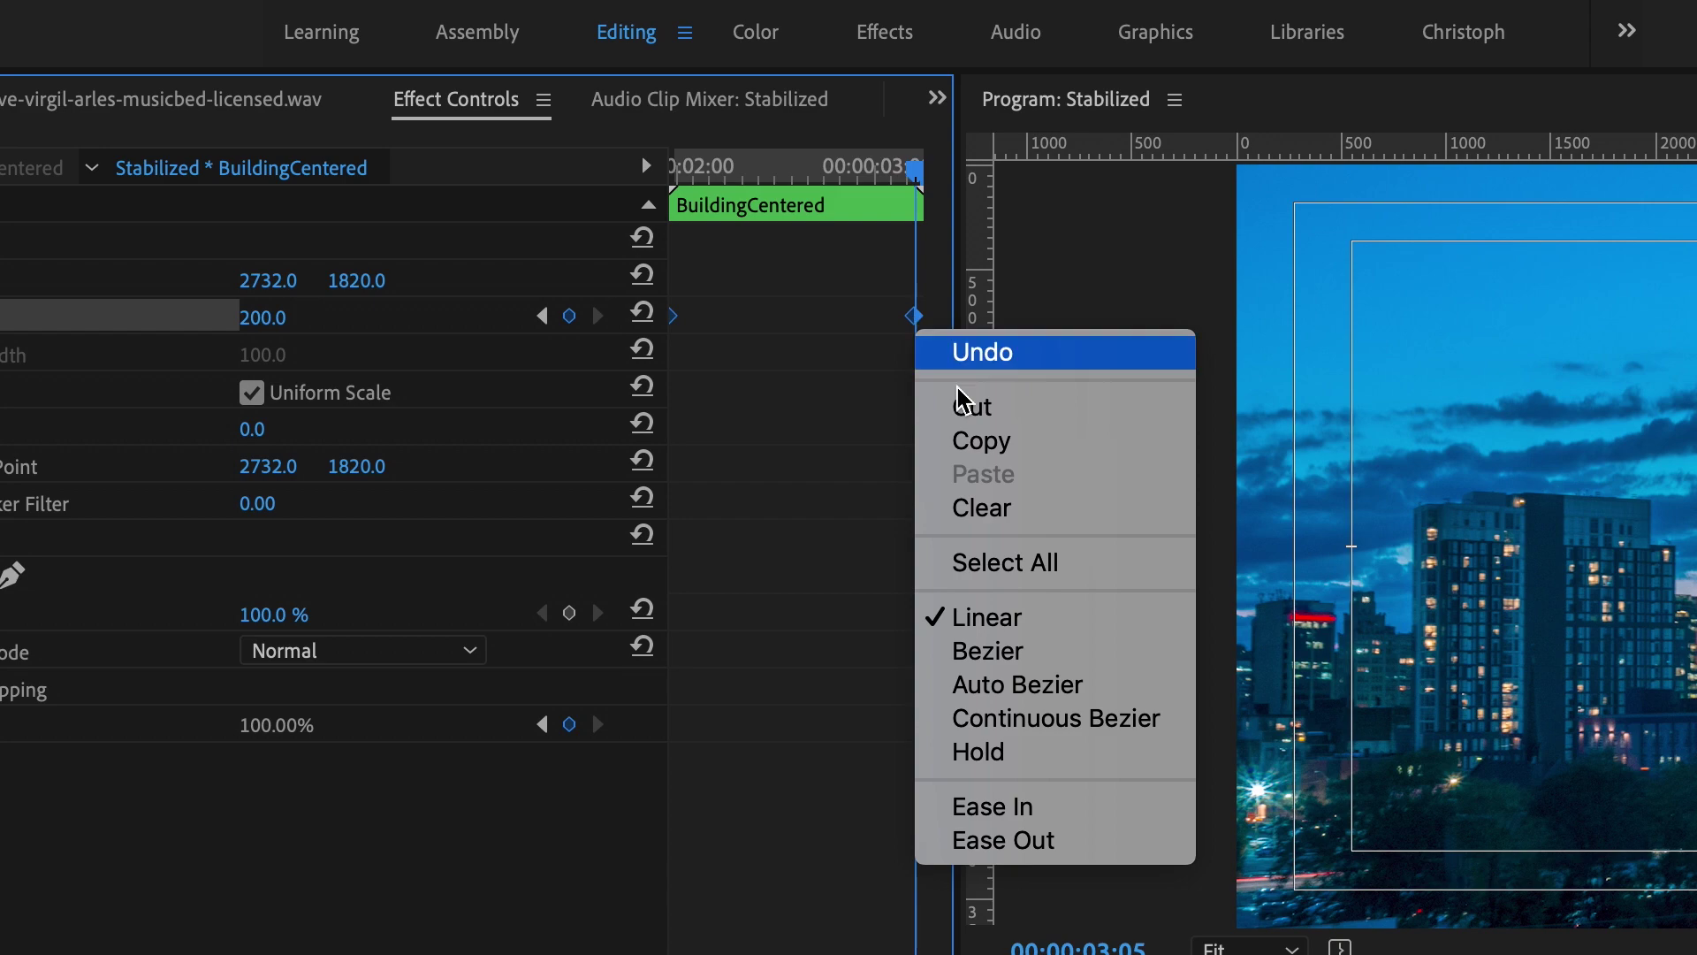
click(1140, 718)
click(147, 315)
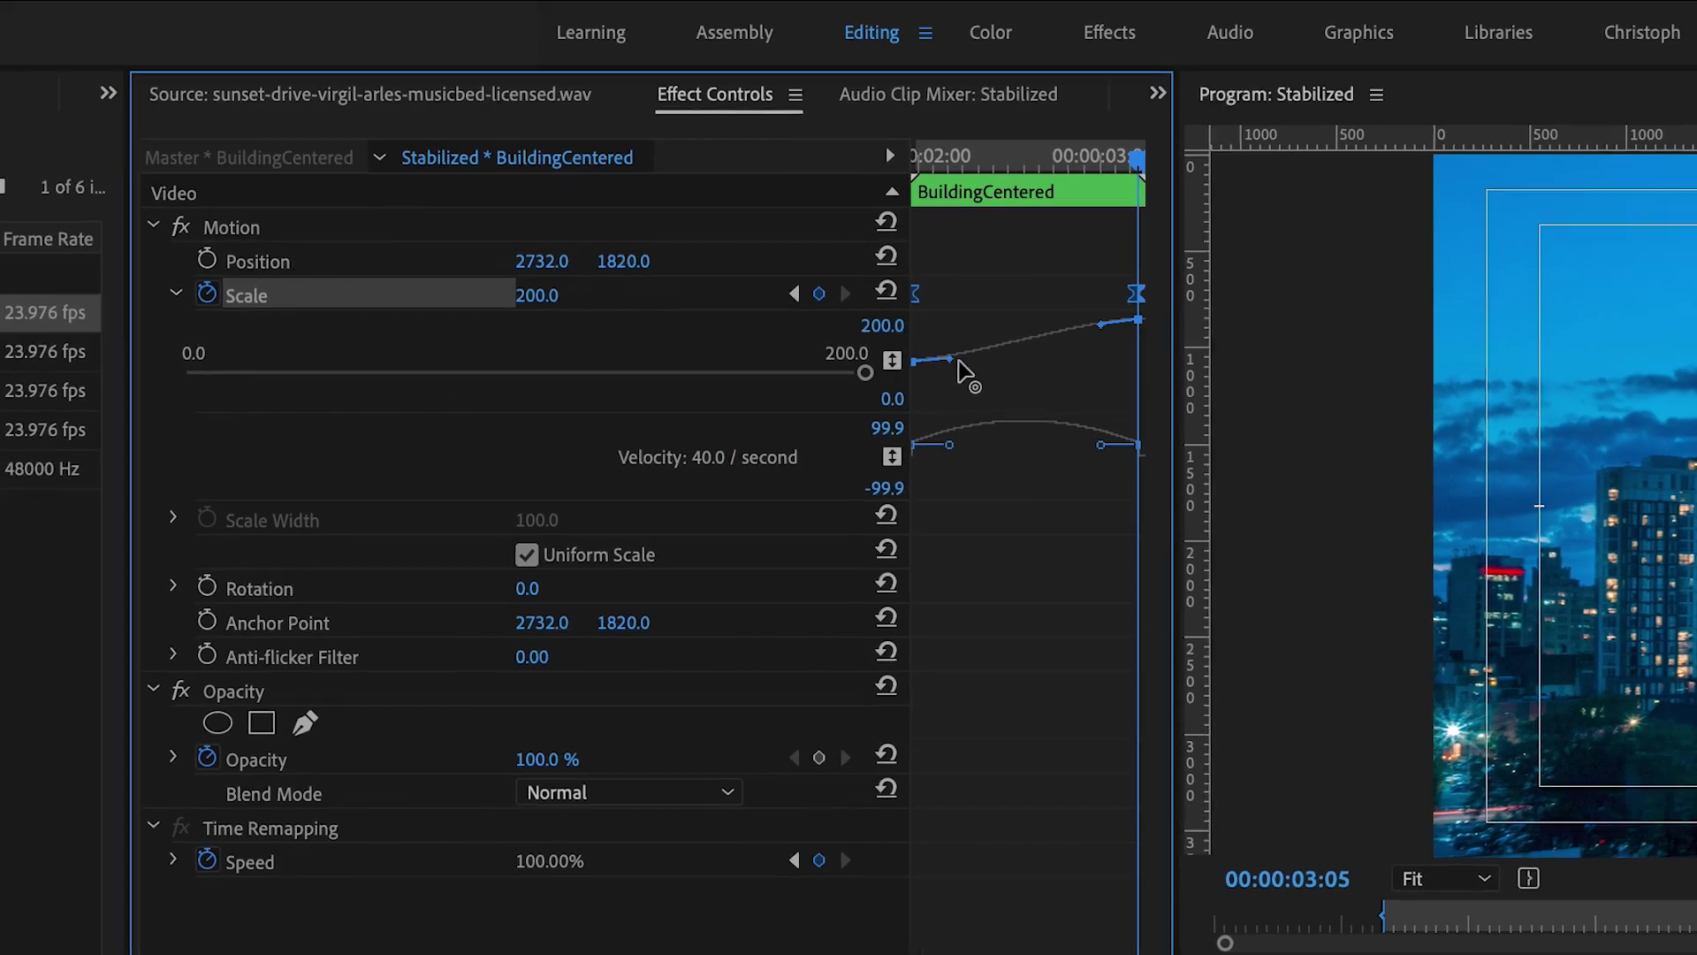
drag(834, 387, 876, 387)
drag(993, 350, 982, 348)
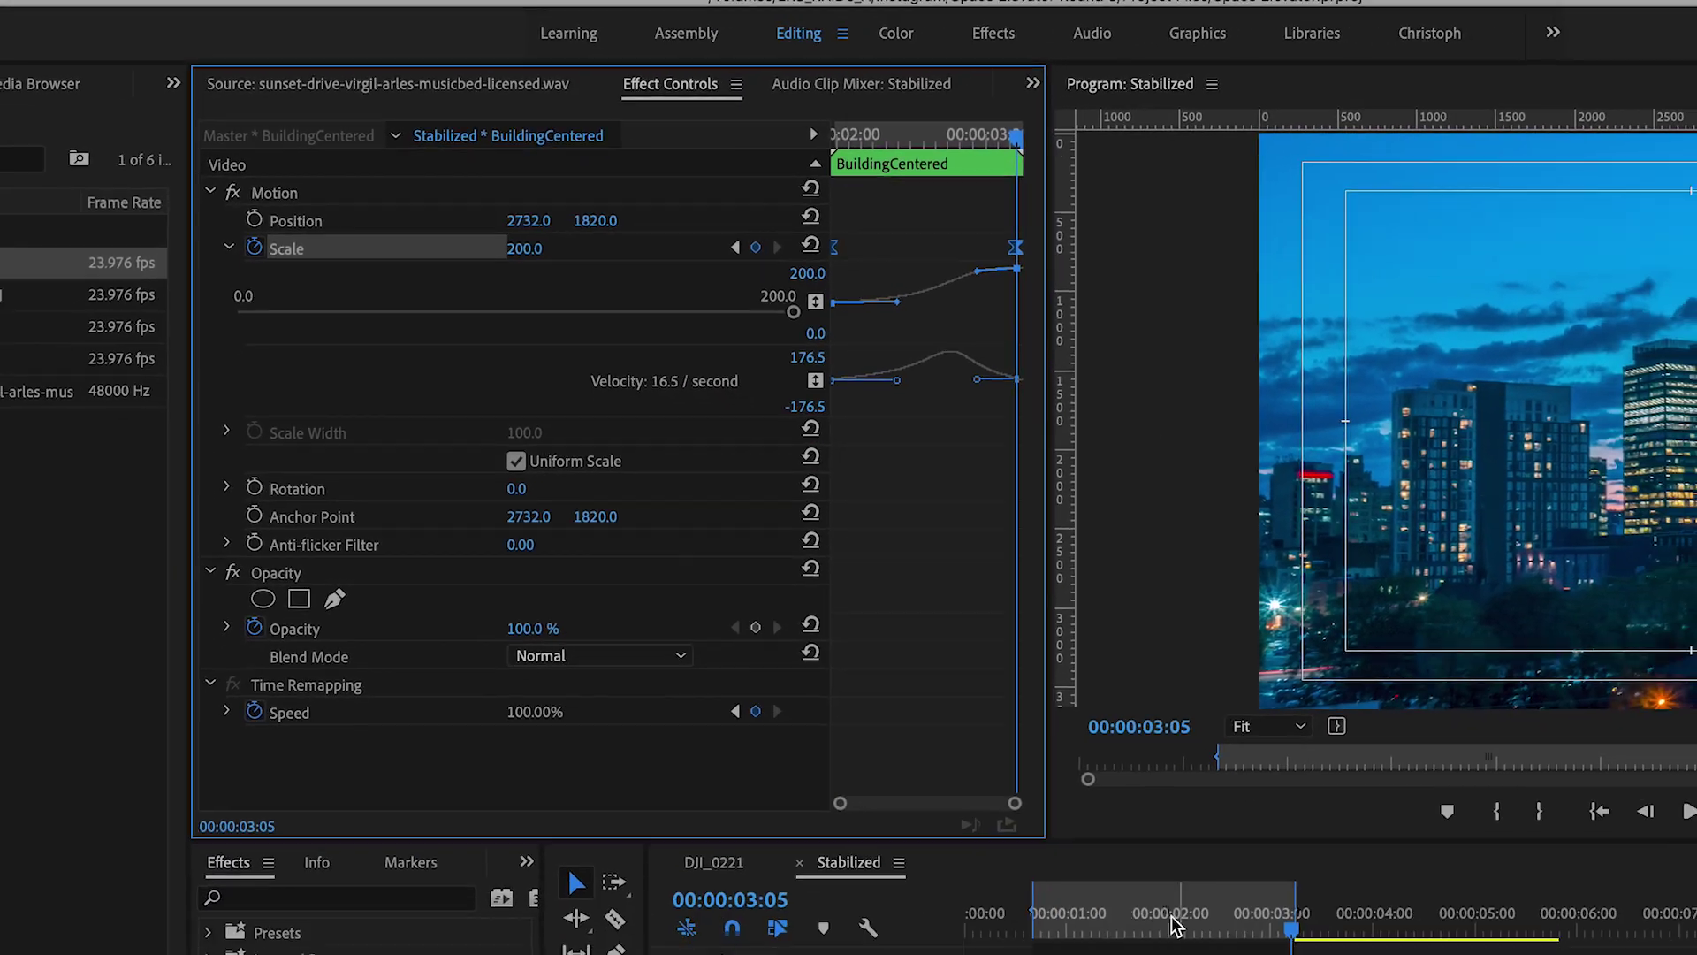
mouse_move(1175, 921)
mouse_down()
mouse_move(1235, 925)
mouse_move(1182, 943)
mouse_up()
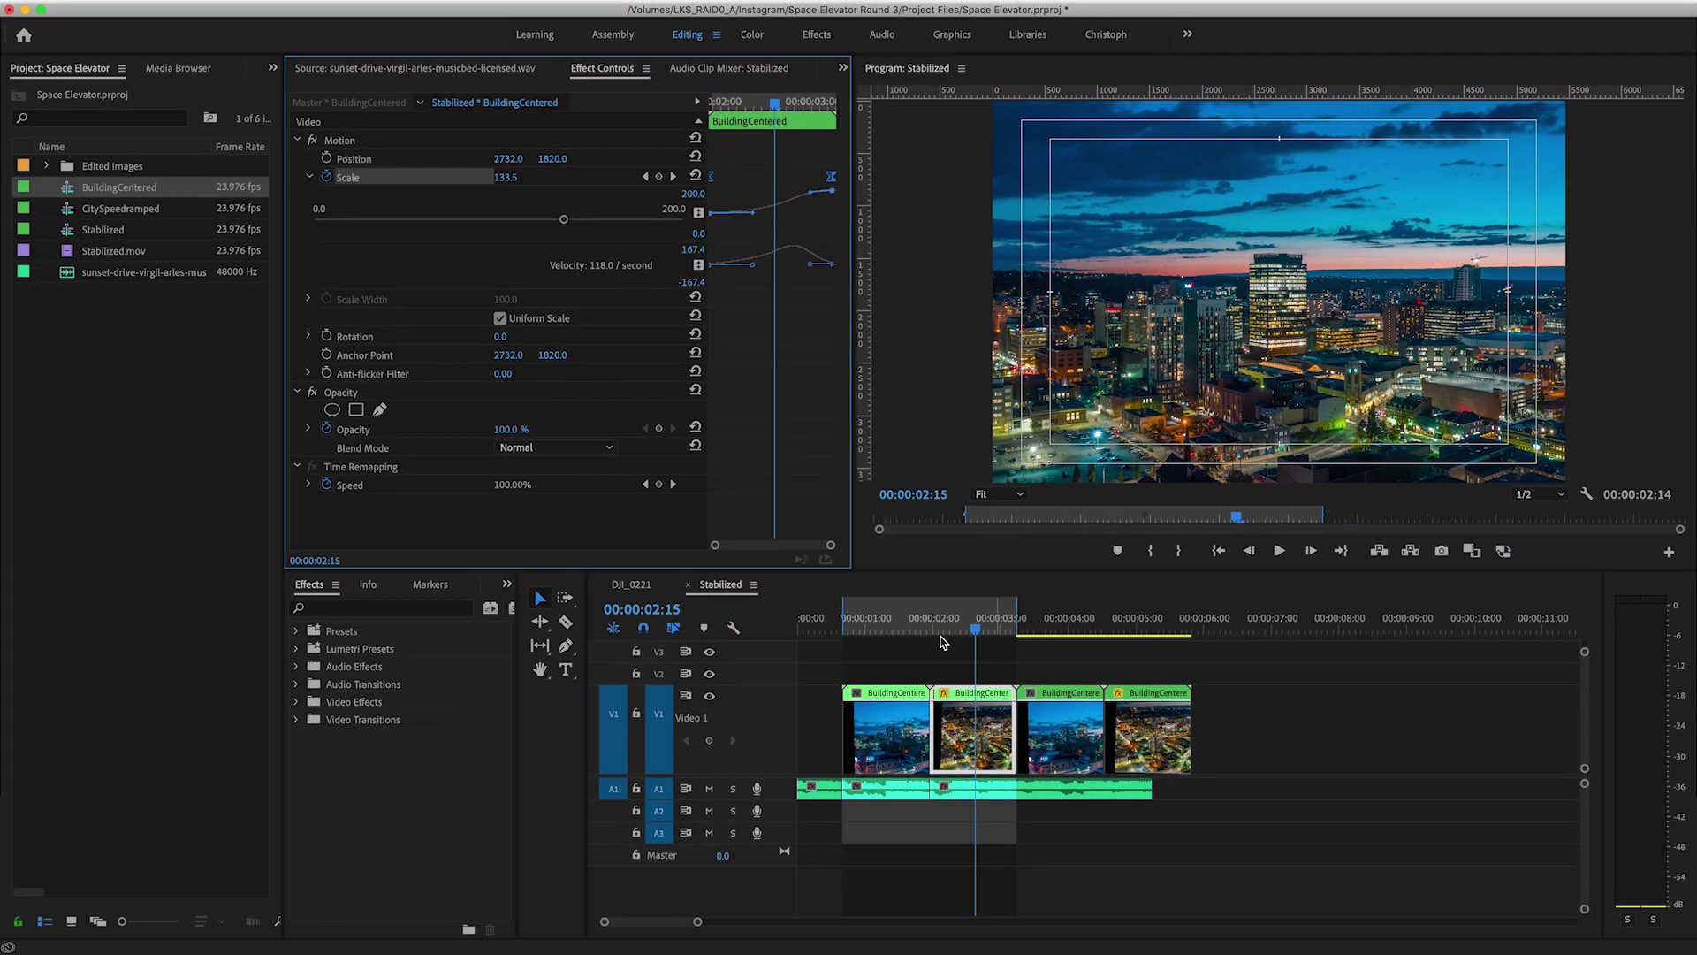
- Add a scale keyframe at the third clip's last frame and set its scale to 200 at its first frame, 00:00:03:06
drag(975, 629, 1018, 633)
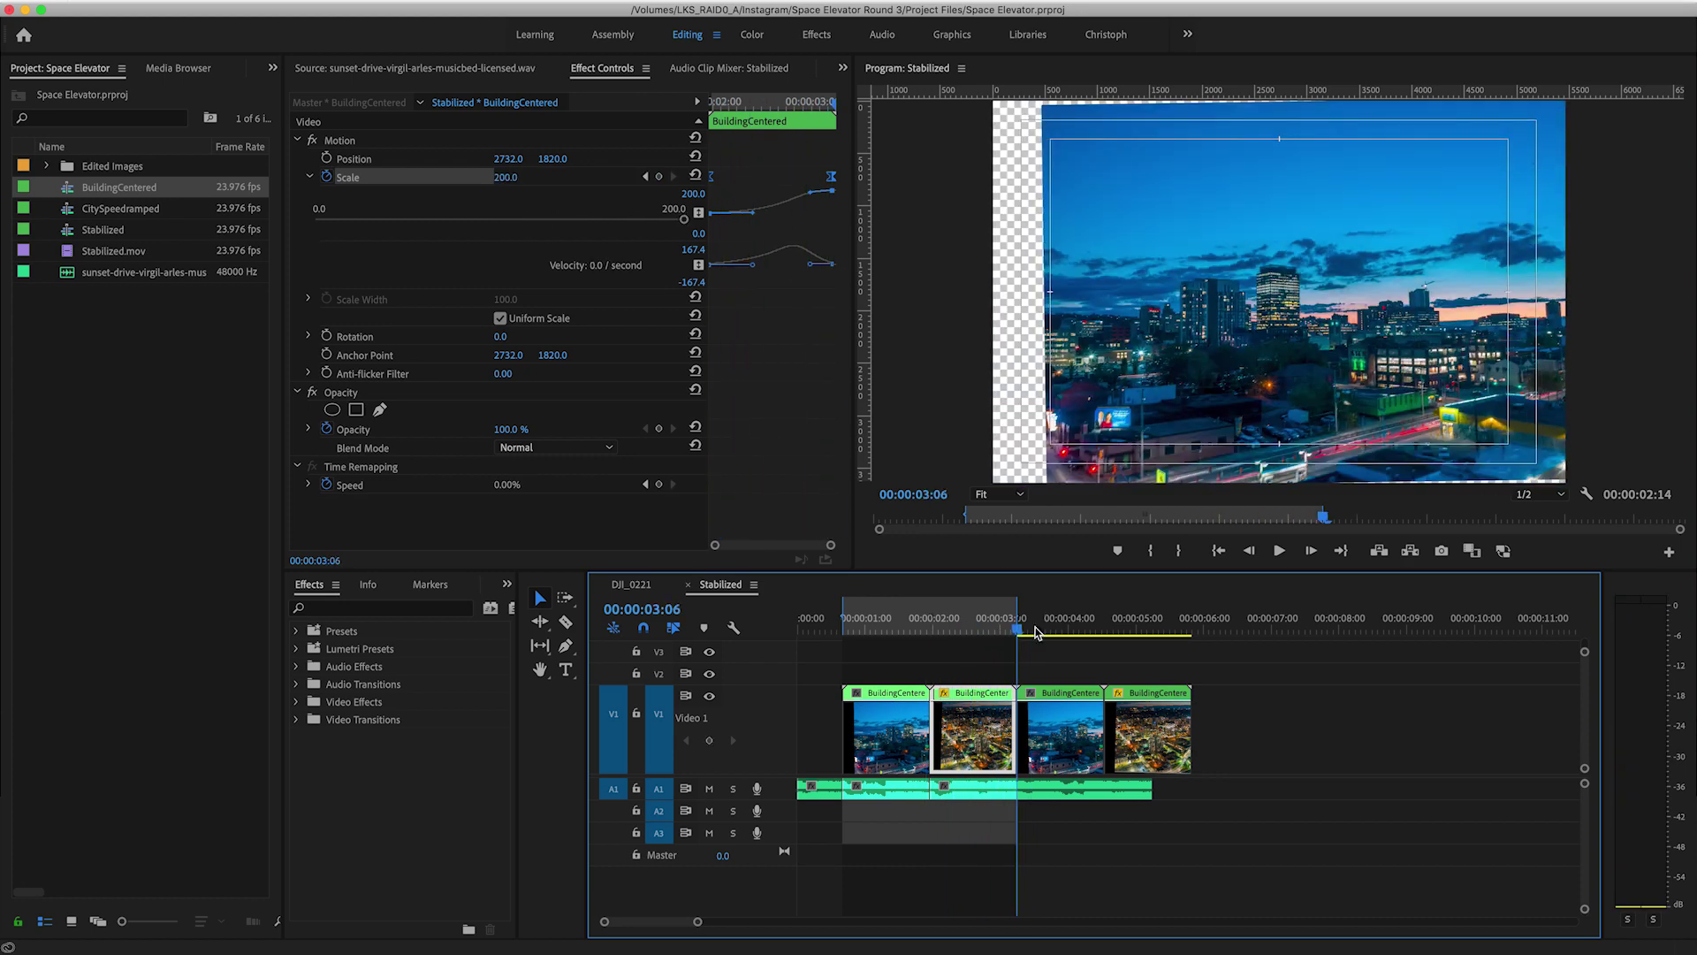
click(1070, 740)
key(Down)
key(Left)
click(326, 177)
key(Up)
click(525, 179)
text(200)
key(Return)
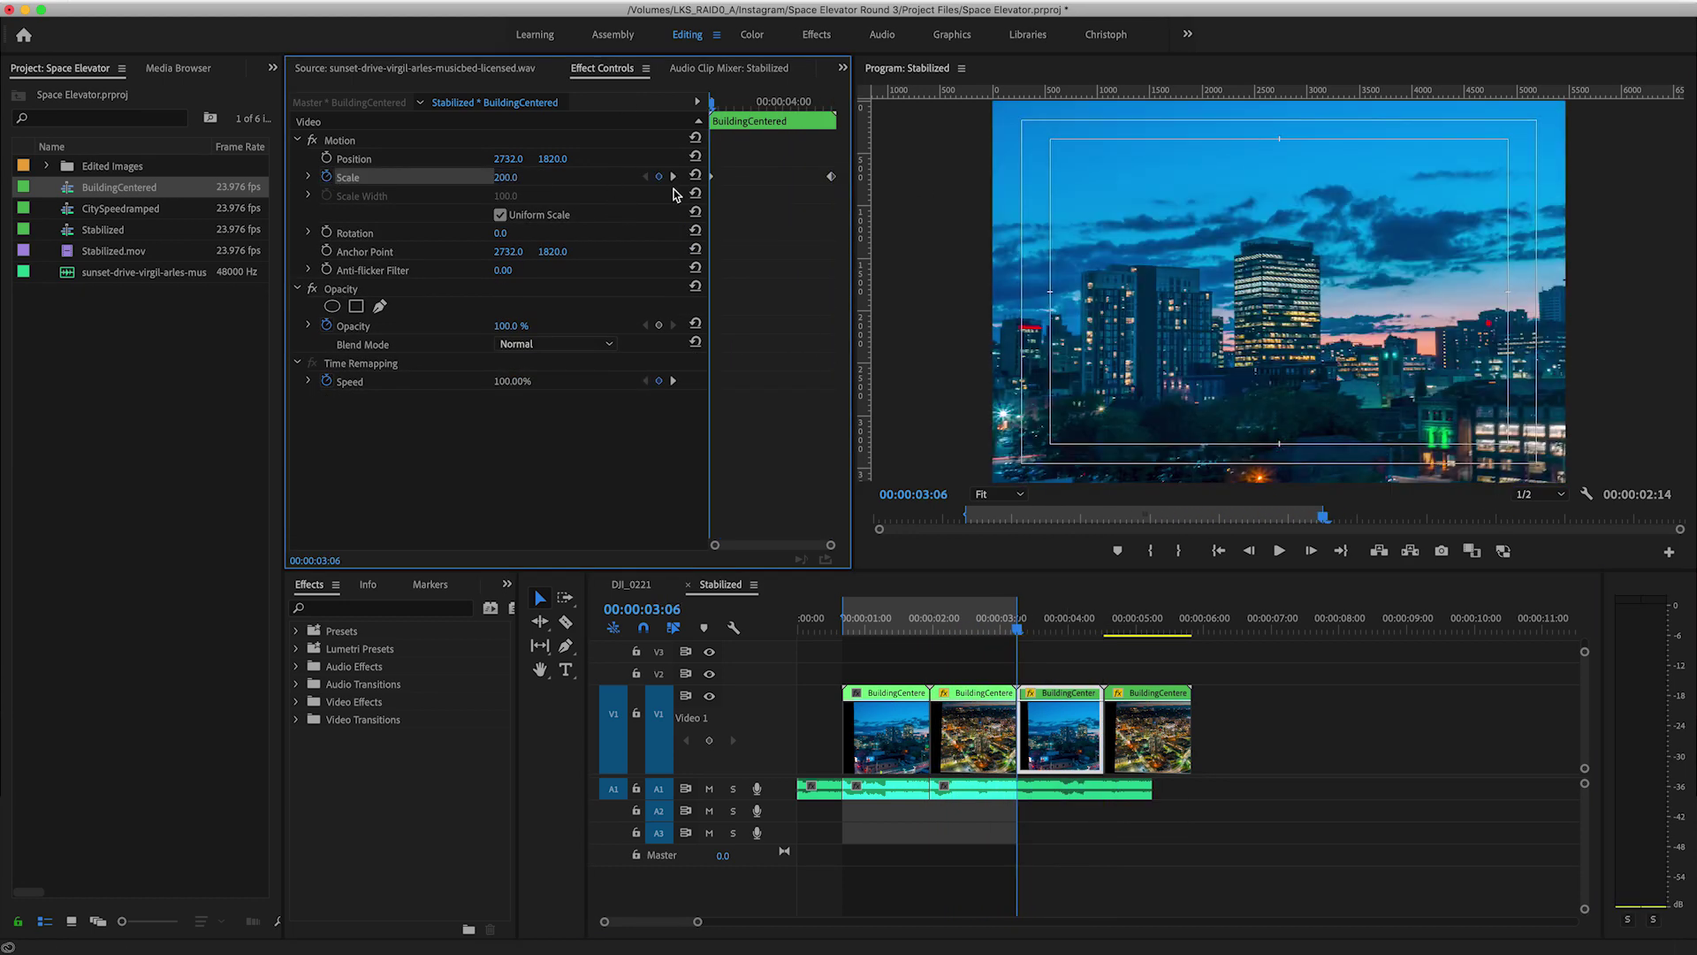
- Convert the third clip's scale keyframes to Continuous Bezier, show their graph, and scrub through the zoom-out
right_click(830, 179)
click(935, 378)
click(309, 176)
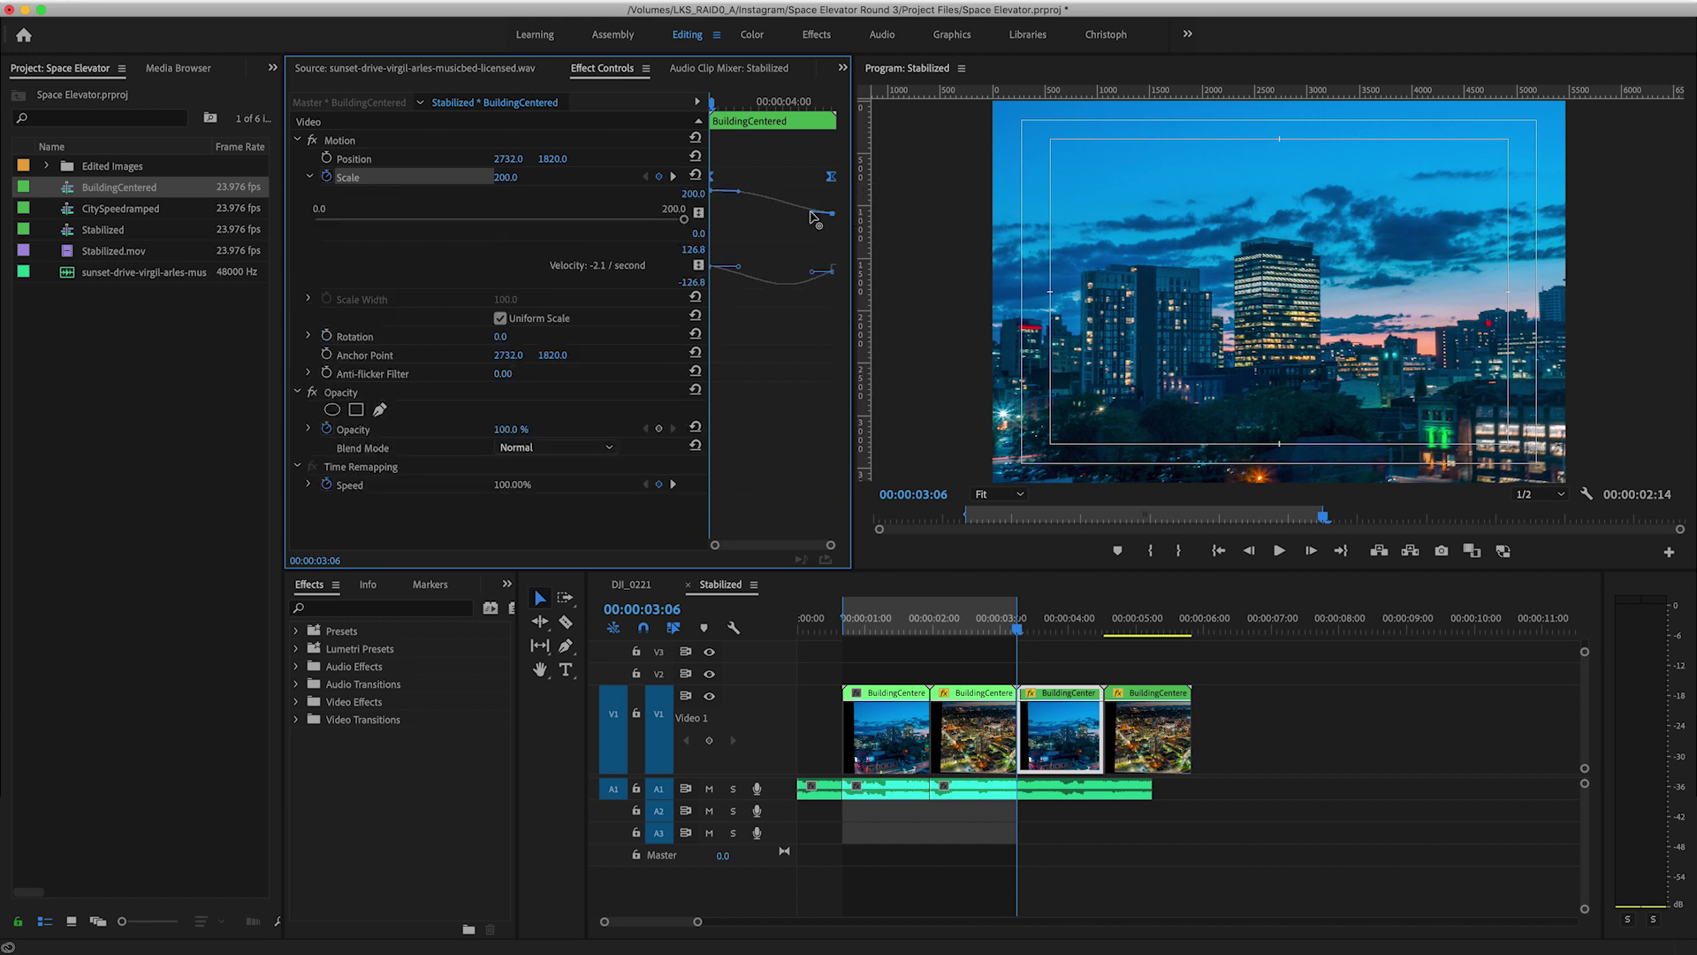
drag(1038, 631, 1107, 632)
- Nest all four BuildingCentered clips into one sequence named CityLoop1
drag(867, 660, 1132, 719)
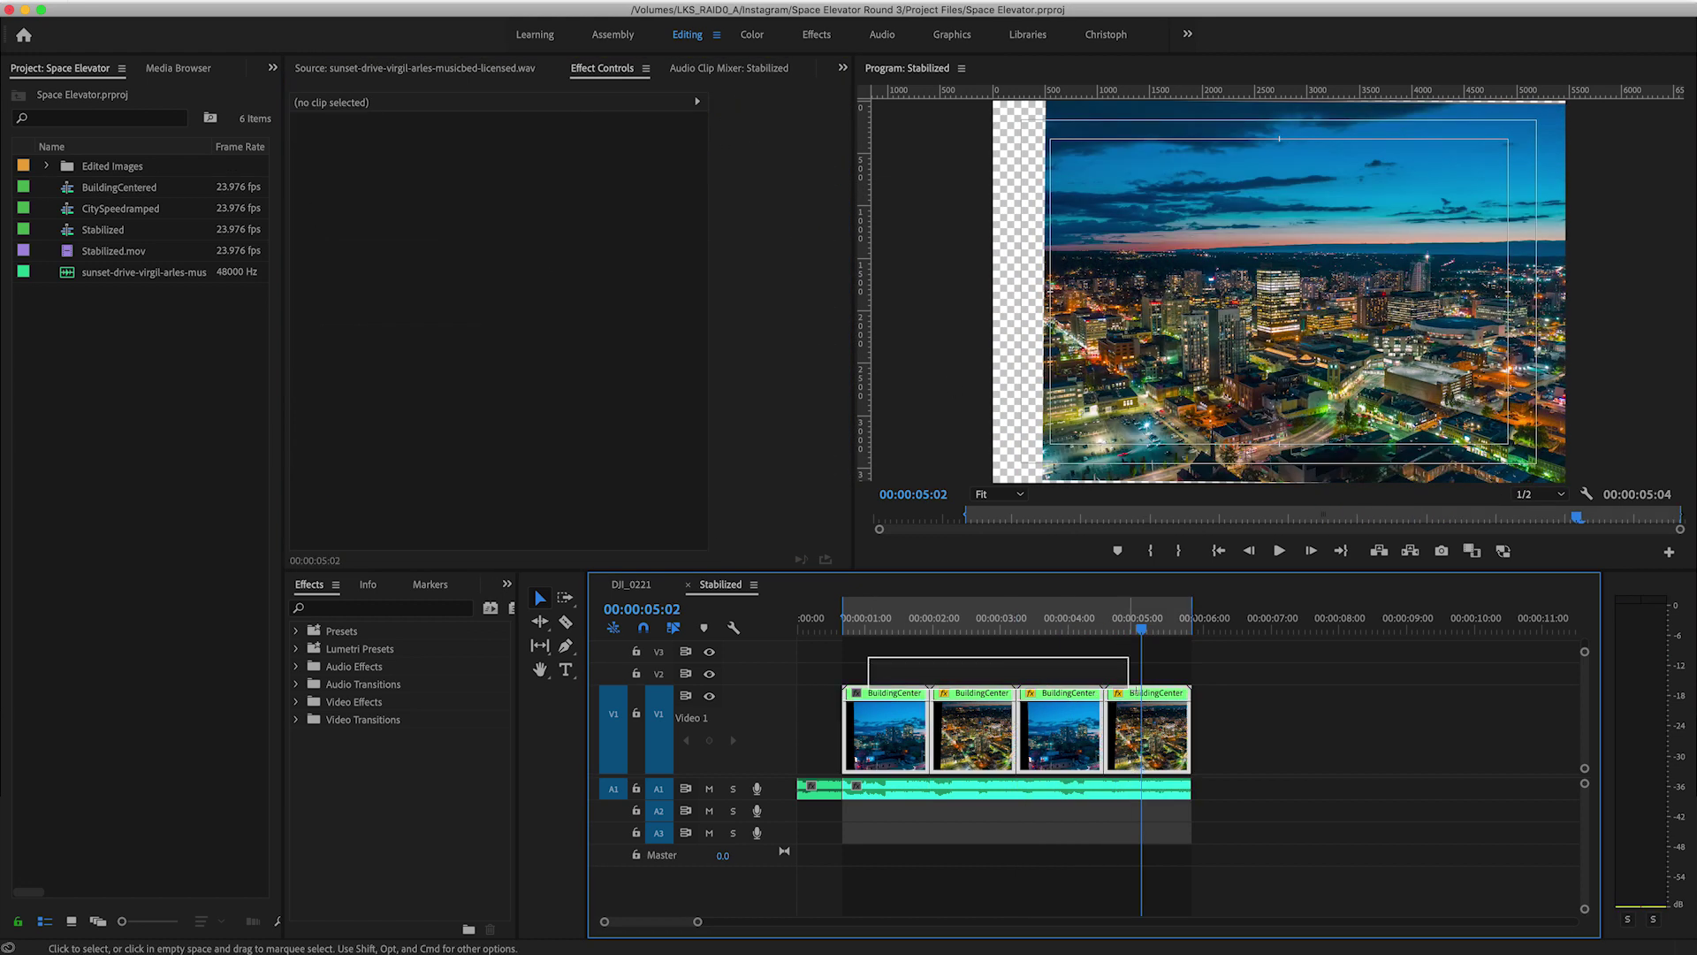
right_click(1133, 719)
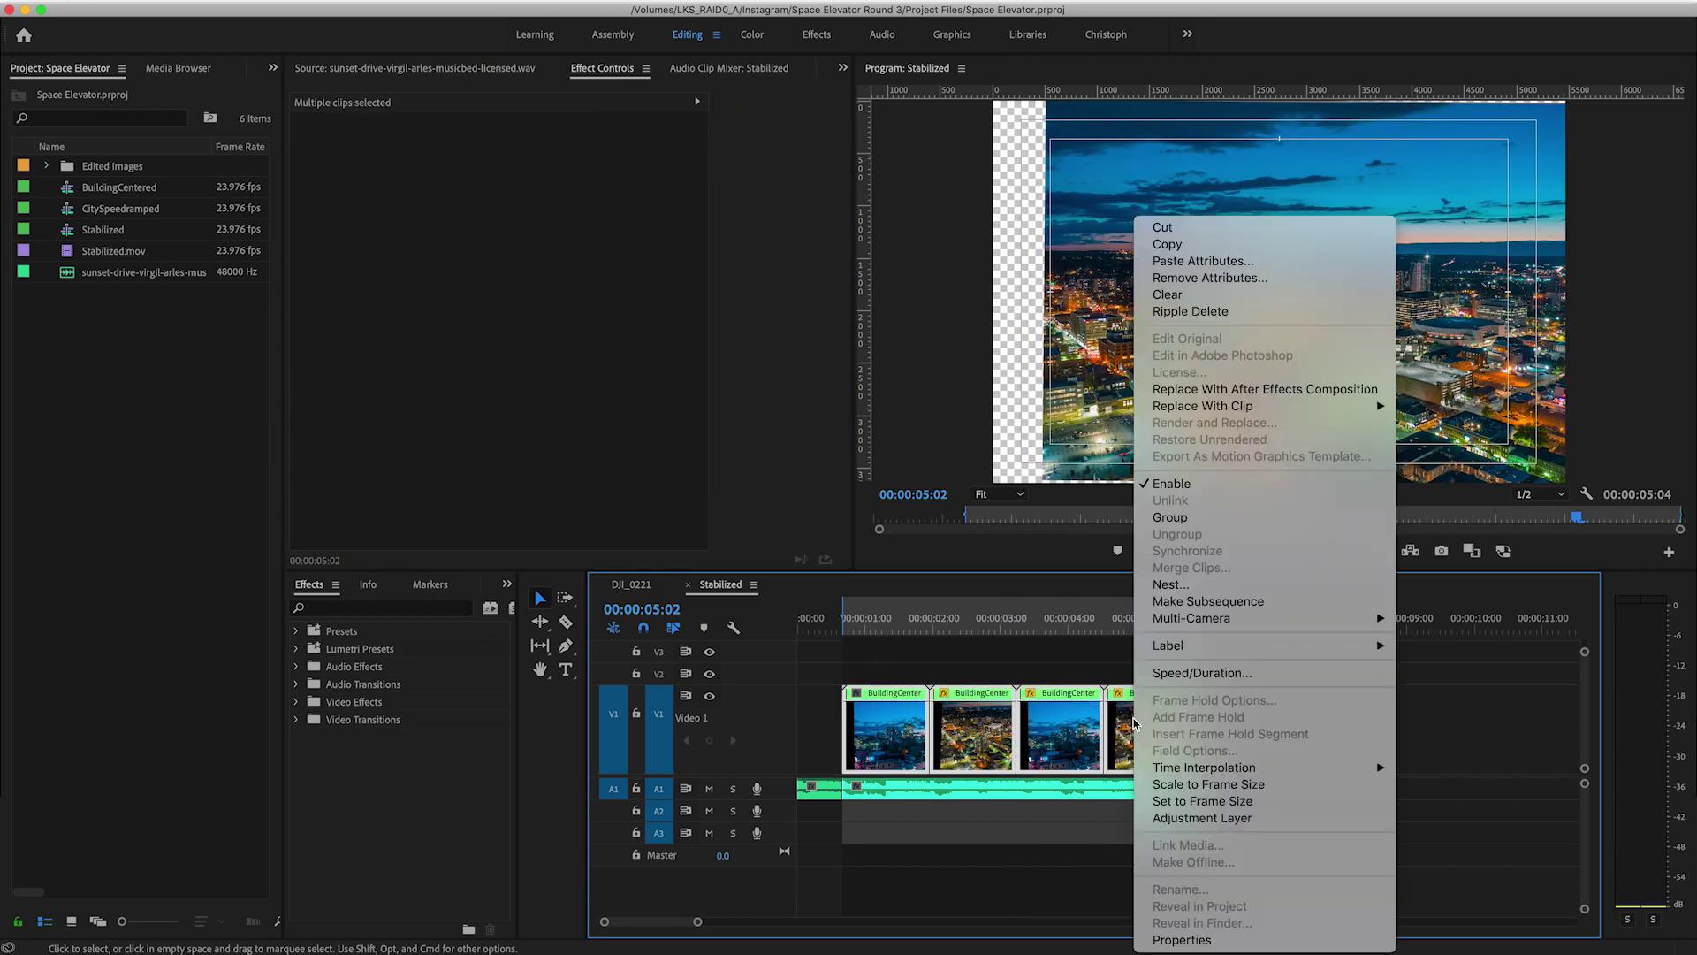
click(1176, 585)
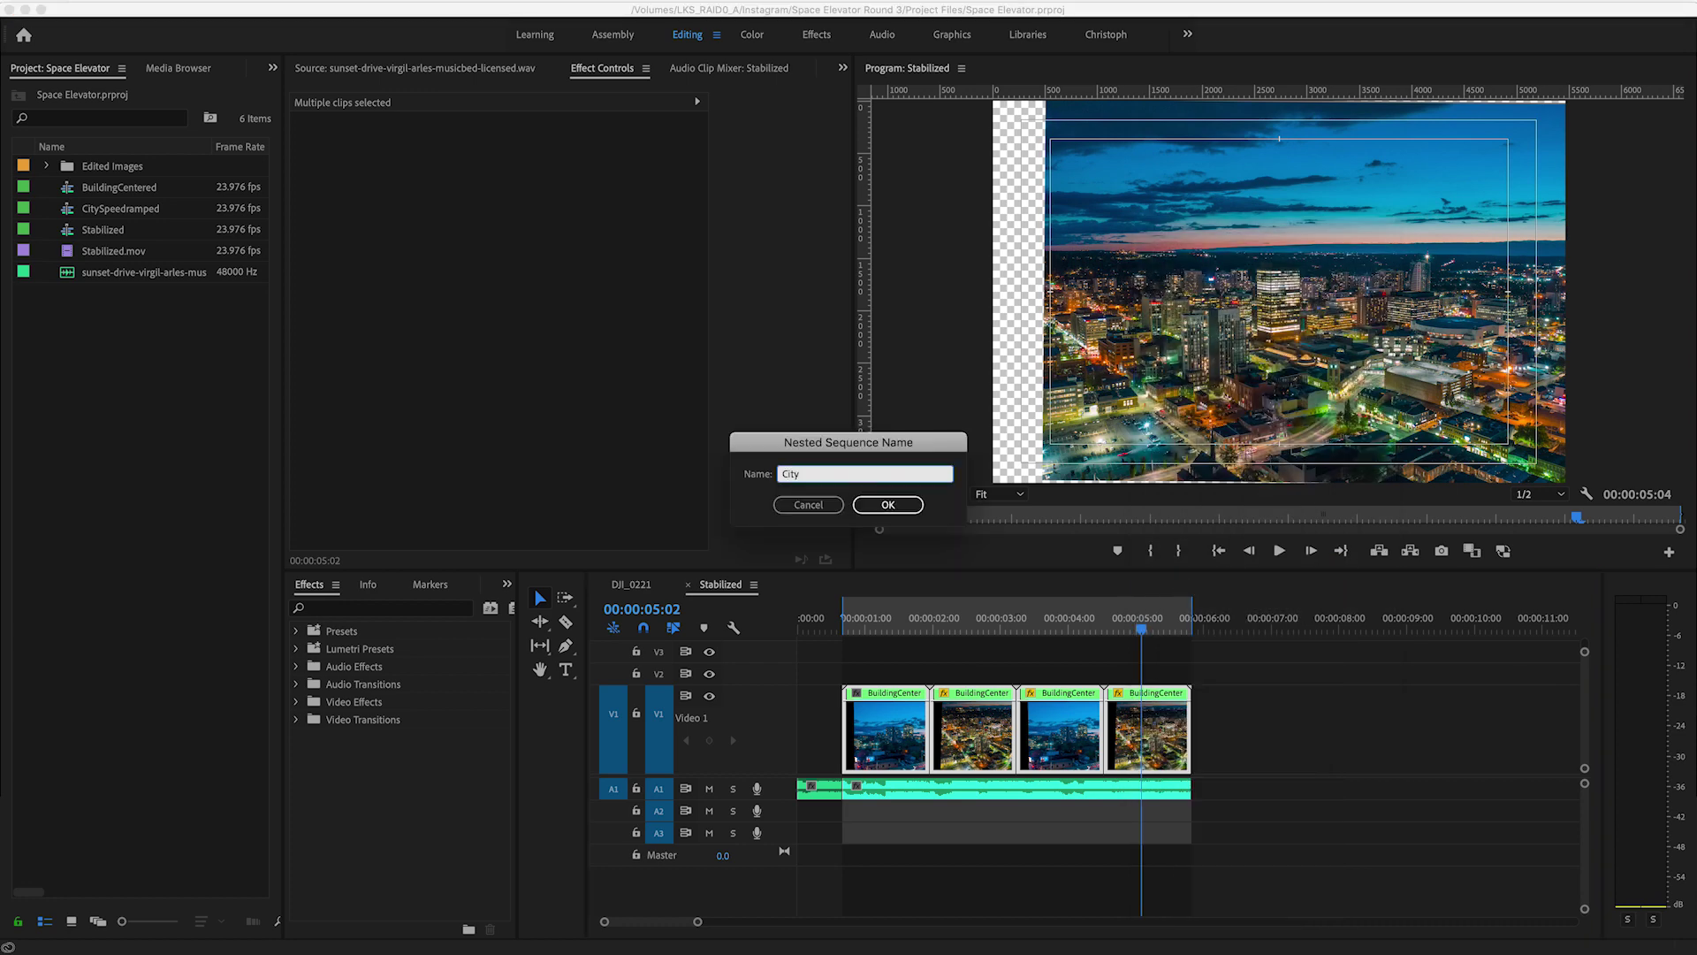
text(CityLoop1)
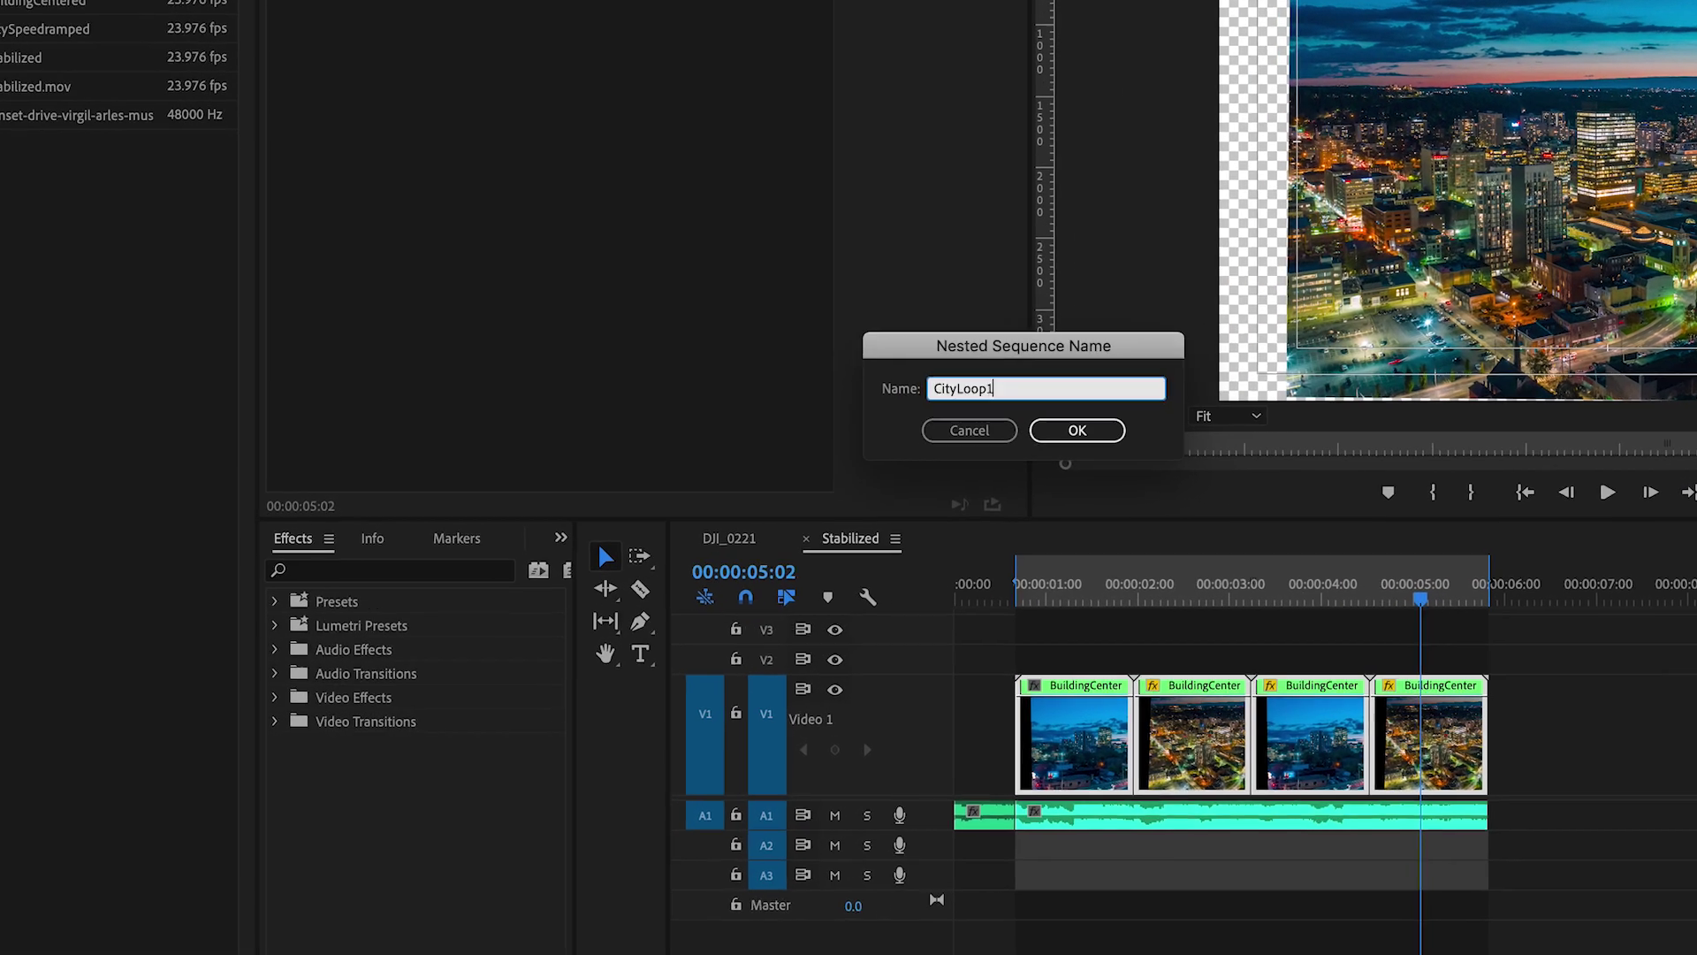
key(Return)
- Find the Warp Stabilizer effect and apply it to the CityLoop1 clip
click(389, 557)
text(warp)
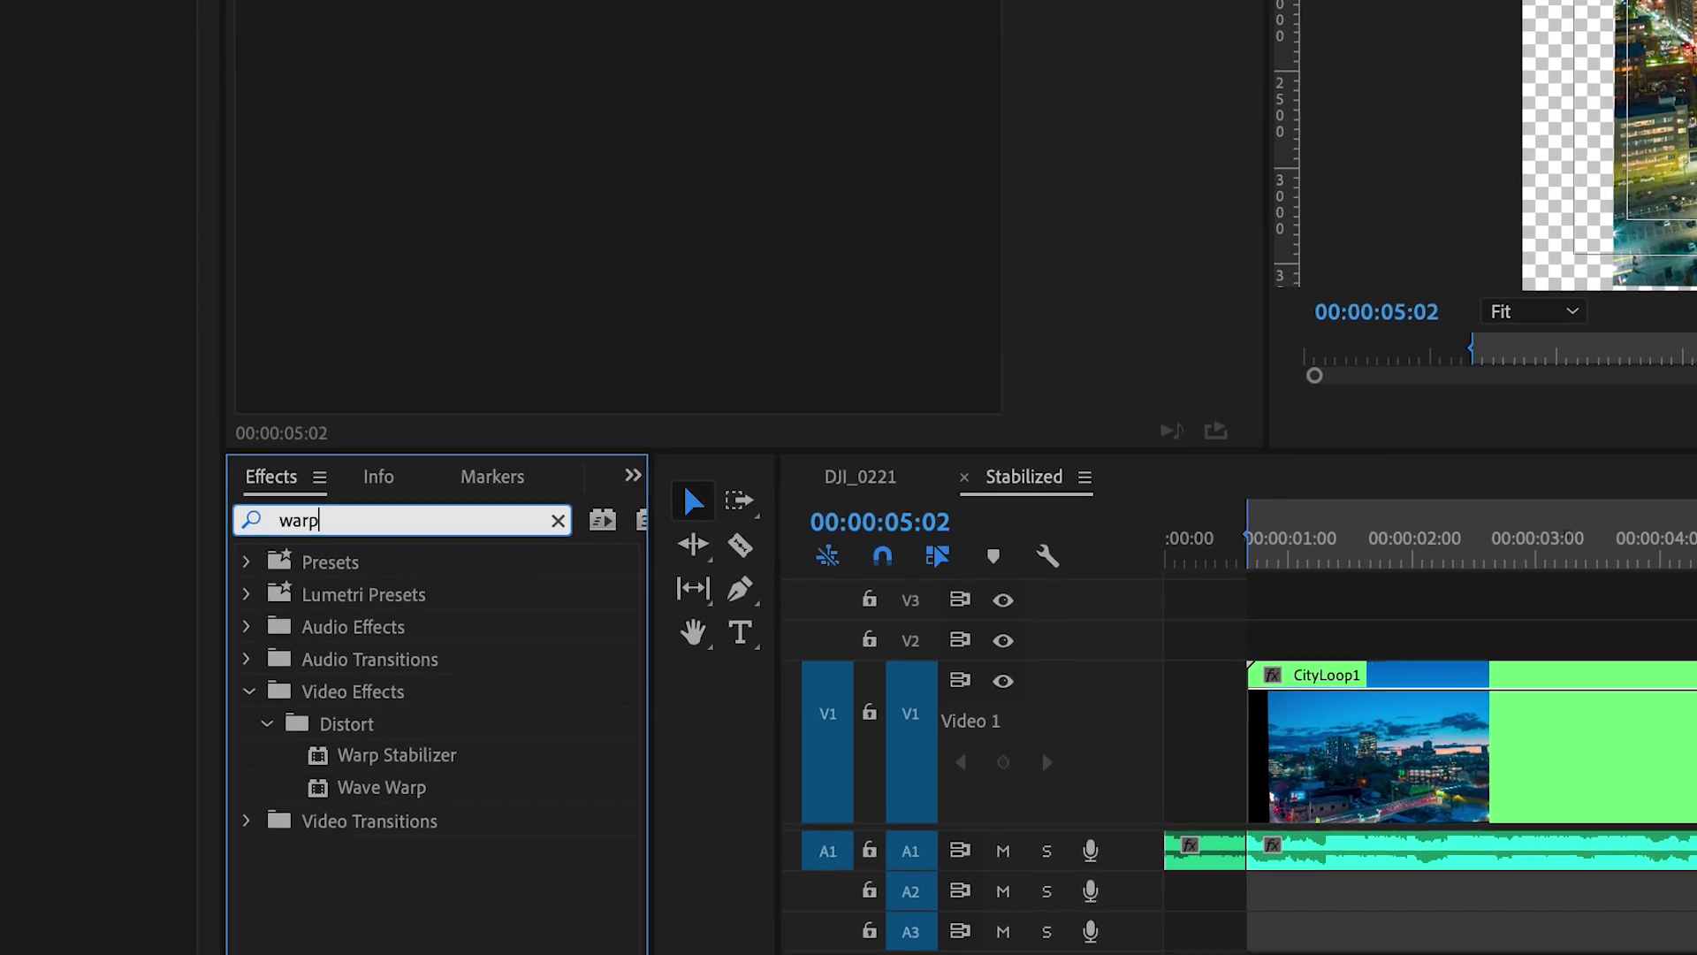
click(315, 766)
drag(1542, 726, 1542, 726)
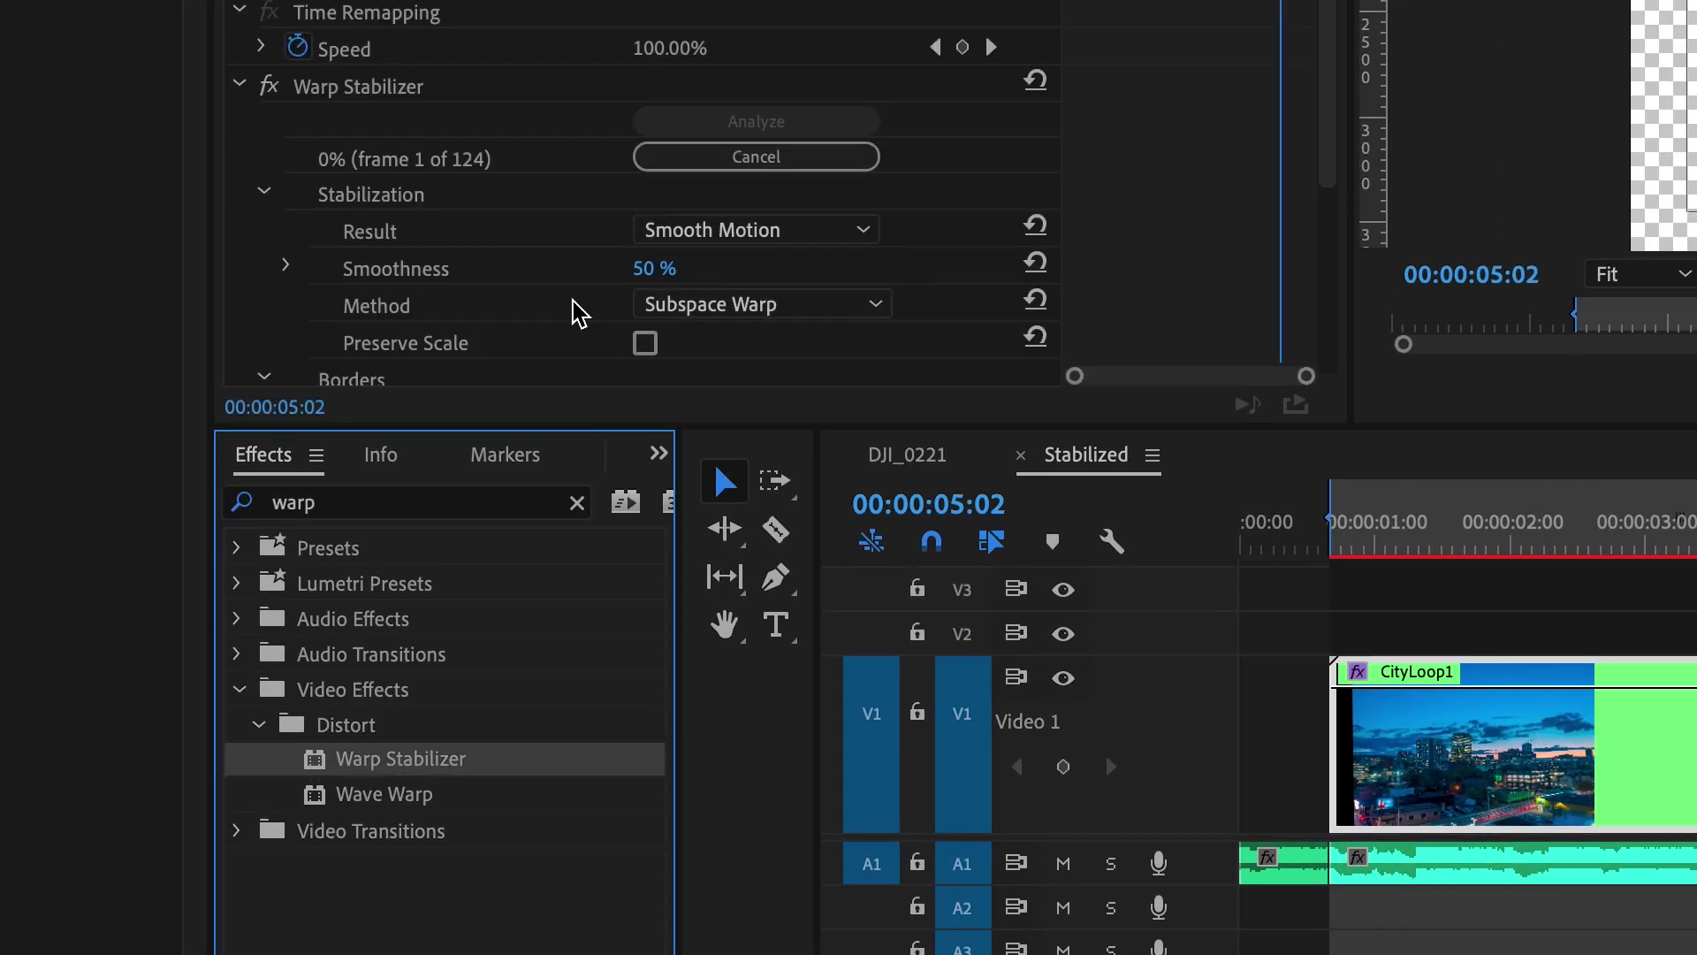
- Enable Detailed Analysis in the Warp Stabilizer settings and set Smoothness to 3%
scroll(510, 232, down, 3)
click(263, 290)
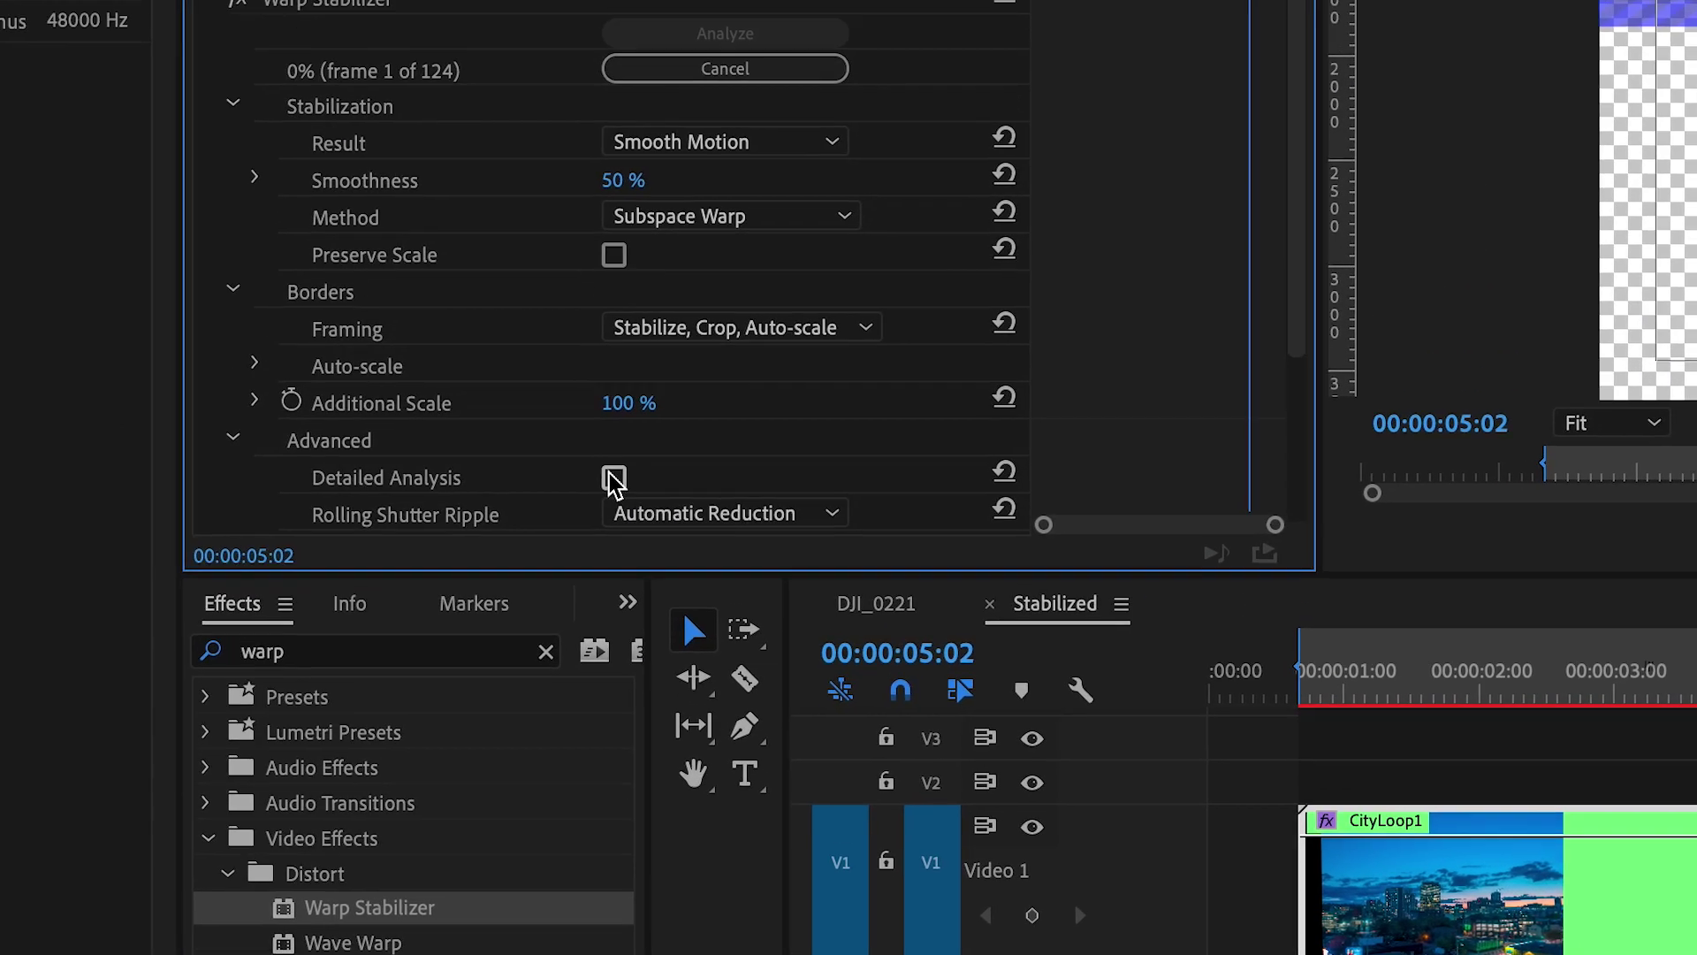
click(645, 328)
click(566, 457)
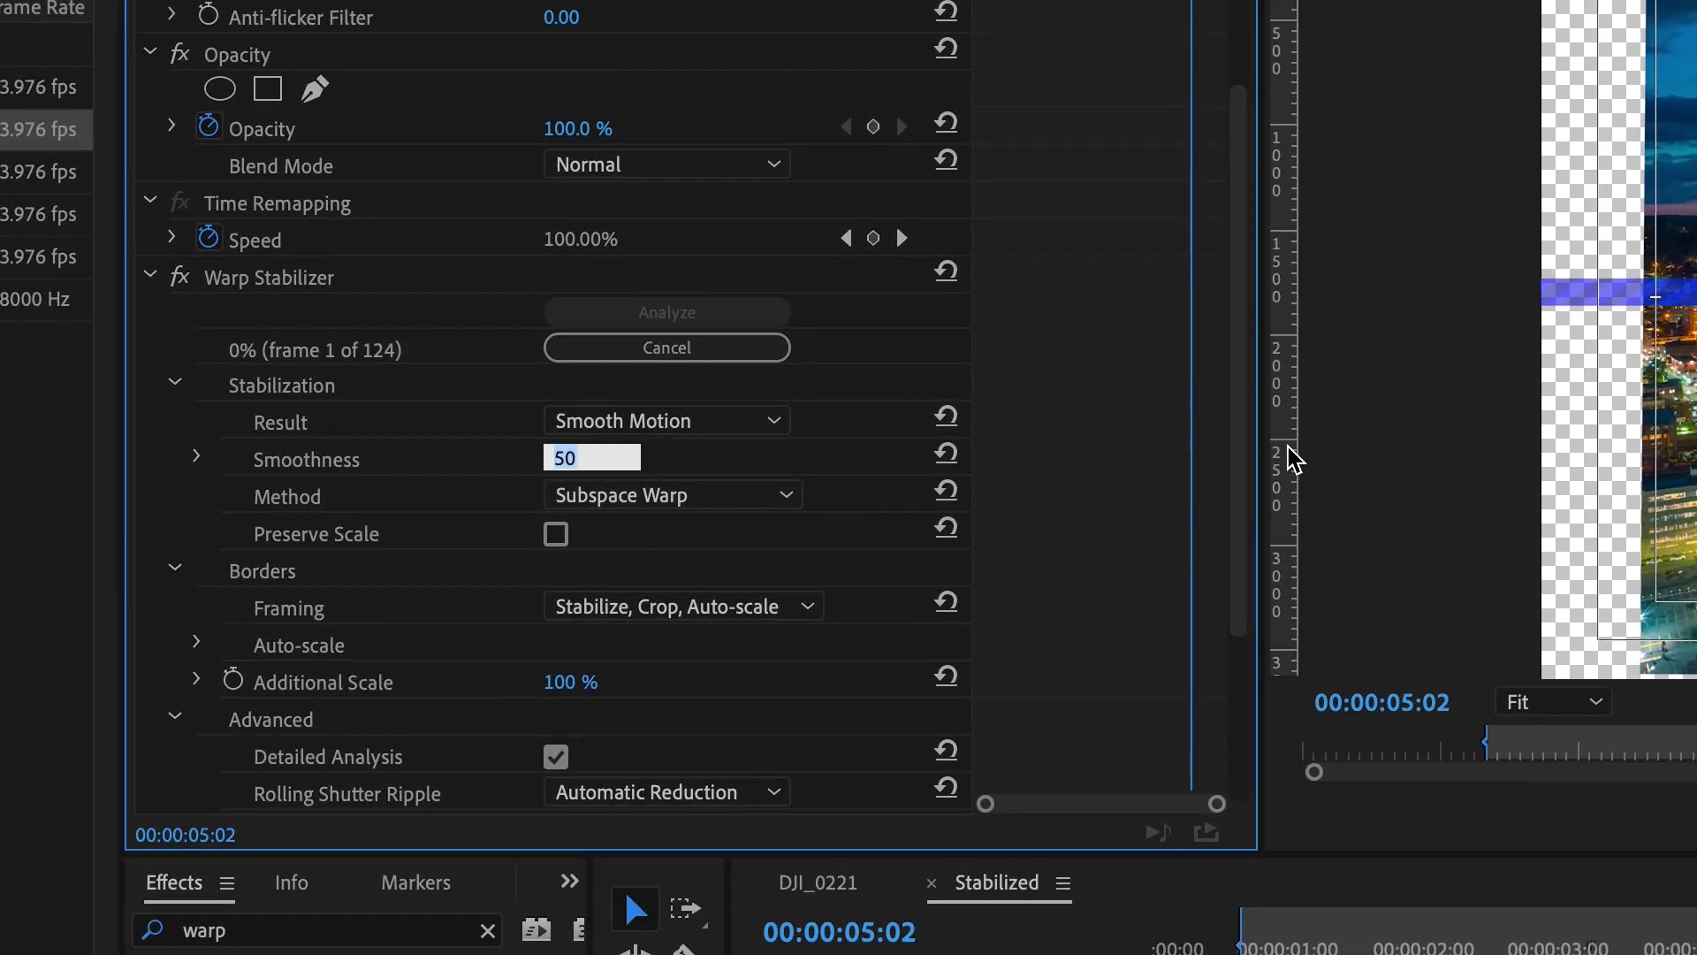
text(3)
key(Return)
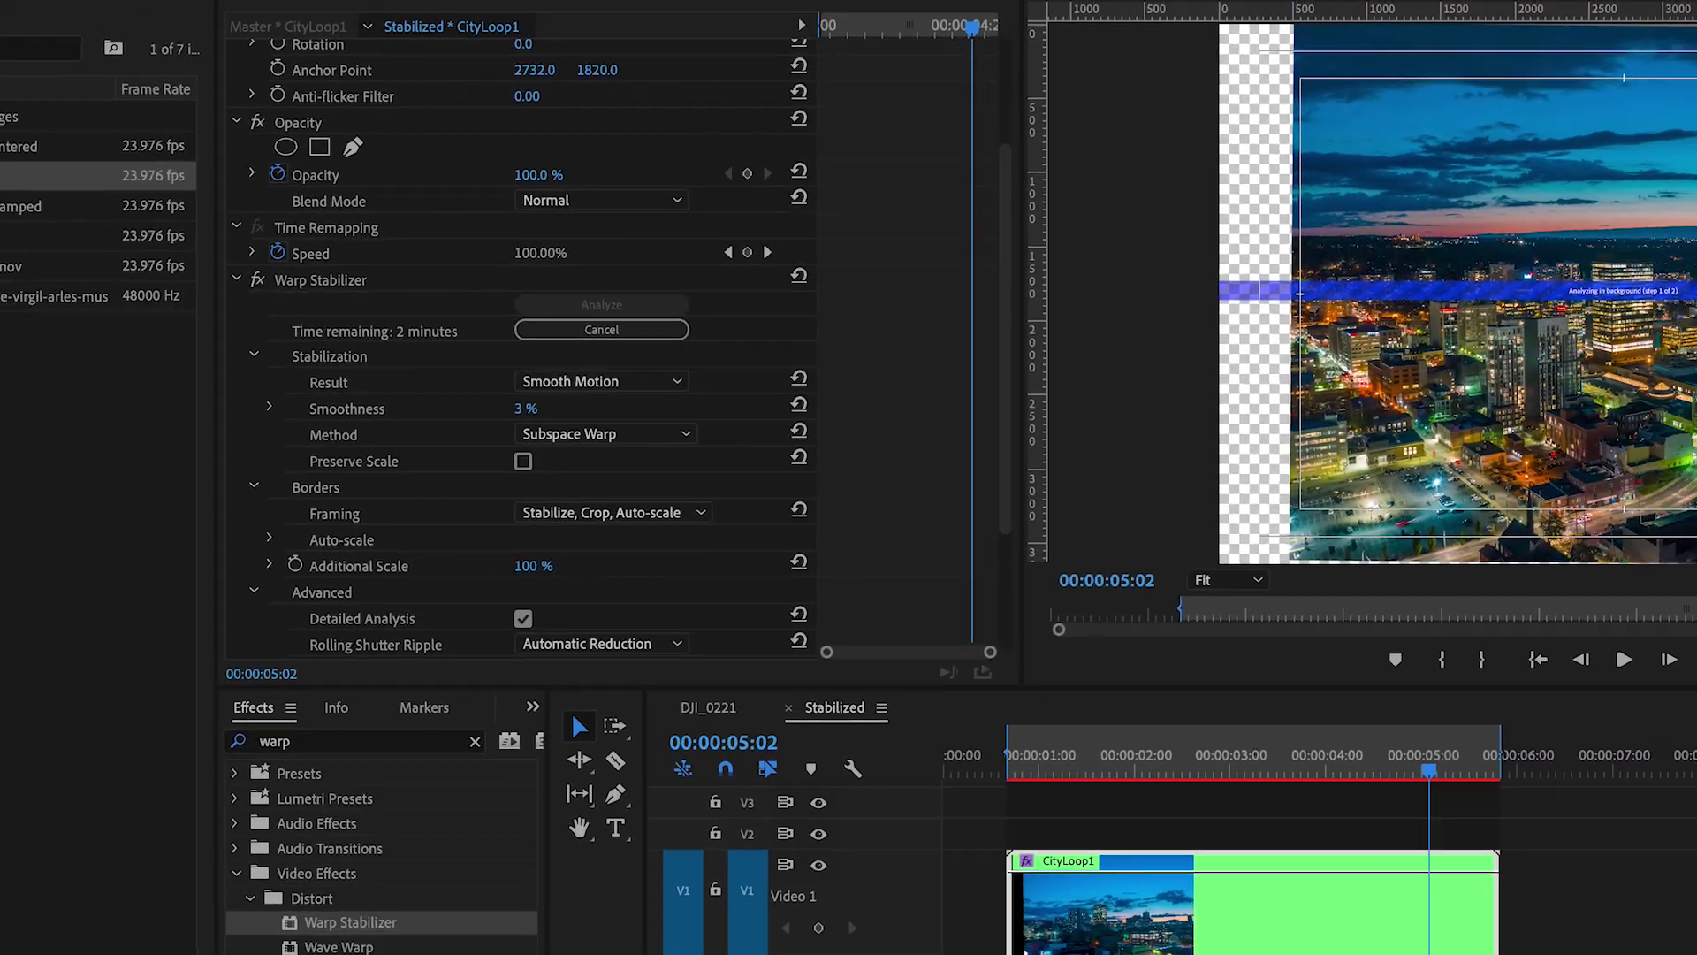